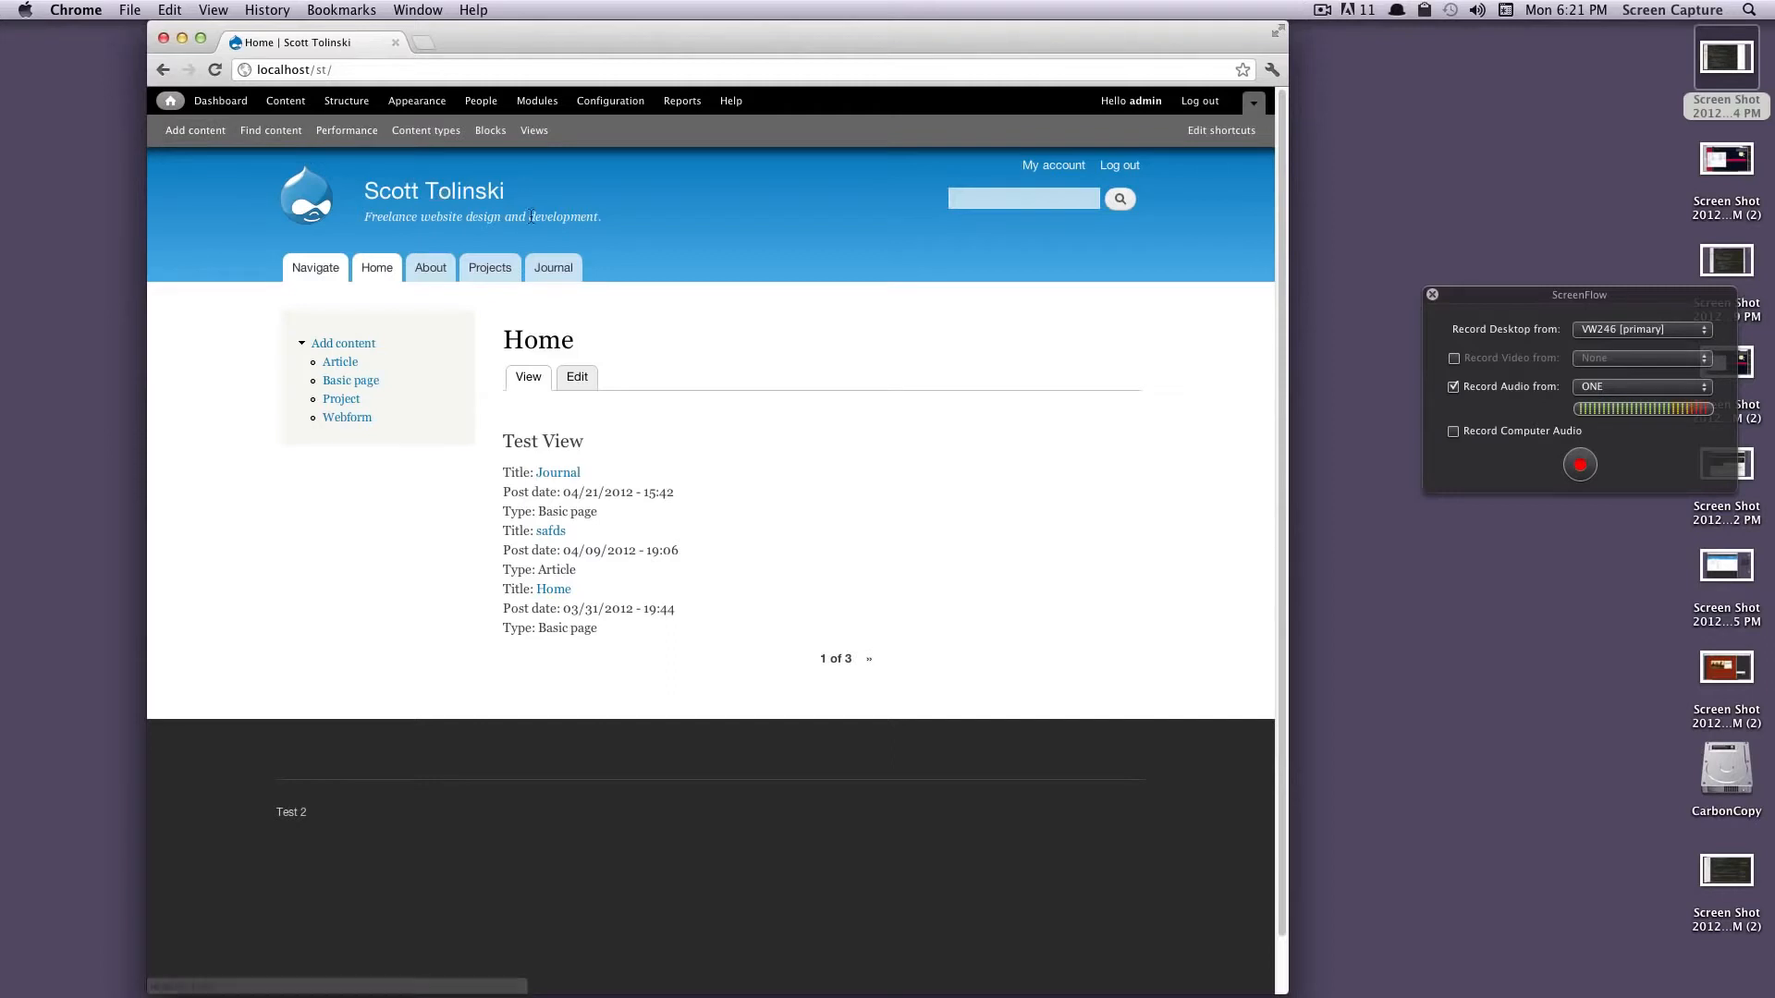
Step: Open the Views administration page of the Drupal site
{"action": "left_click", "coordinate": [407, 72]}
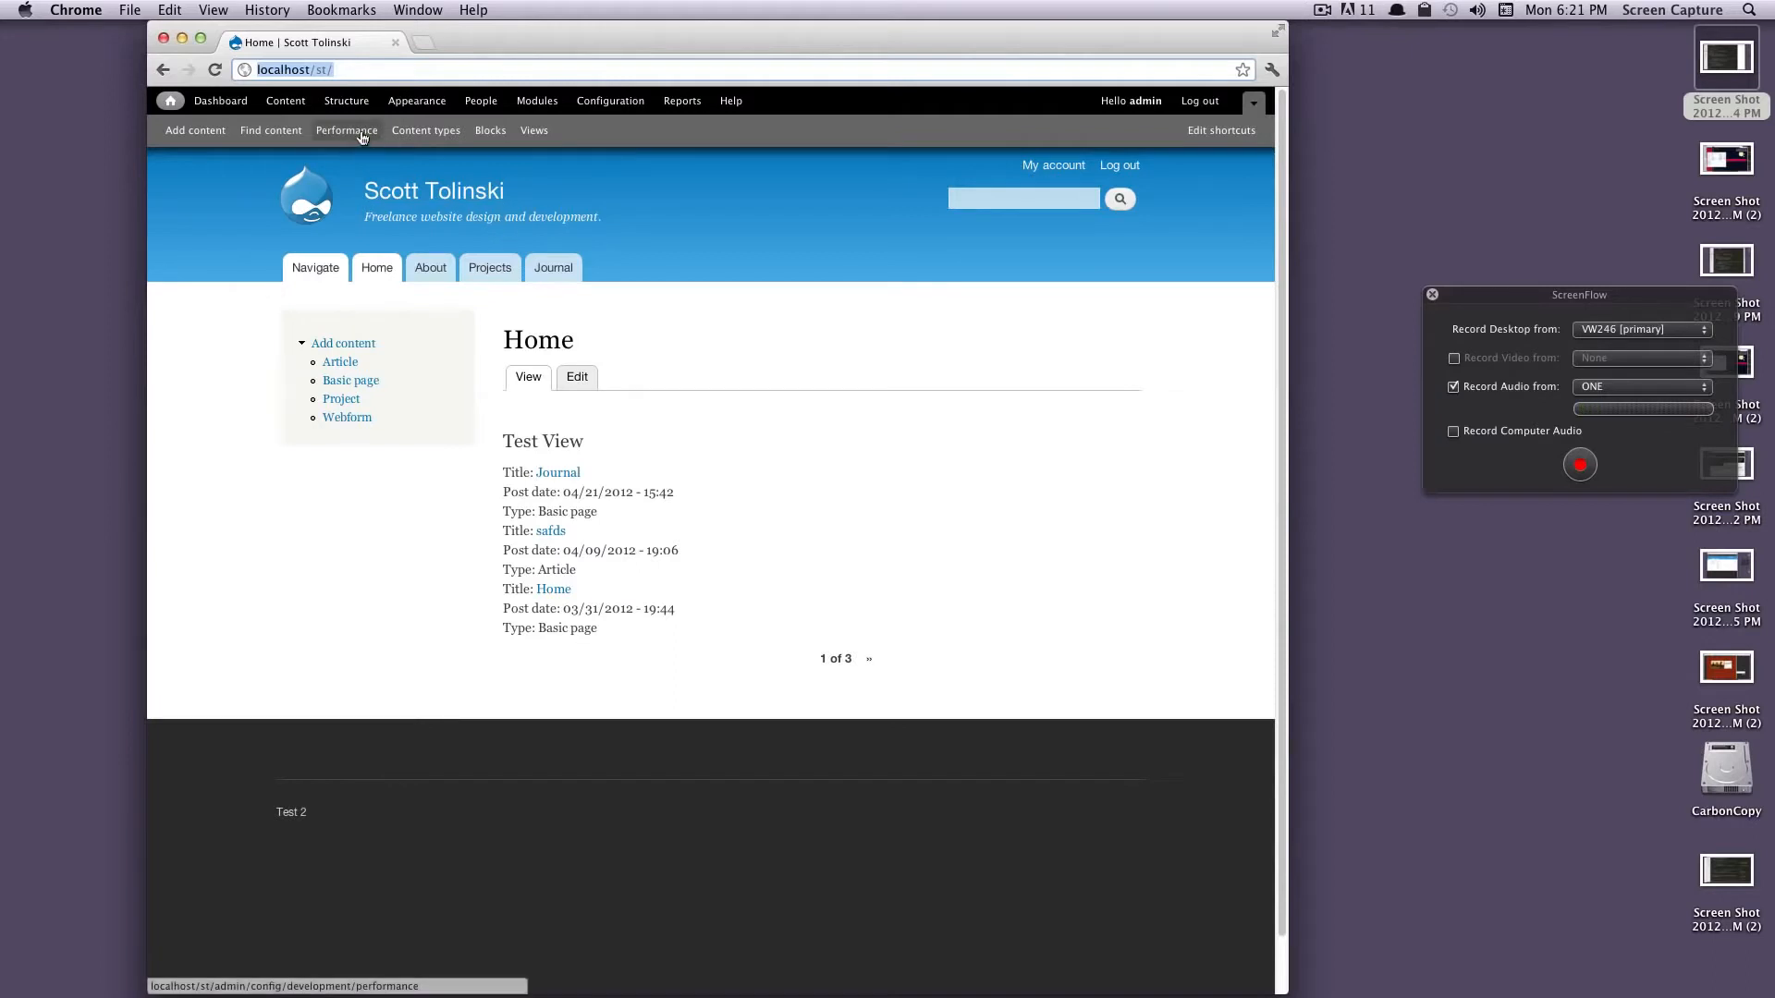
{"action": "left_click", "coordinate": [534, 132]}
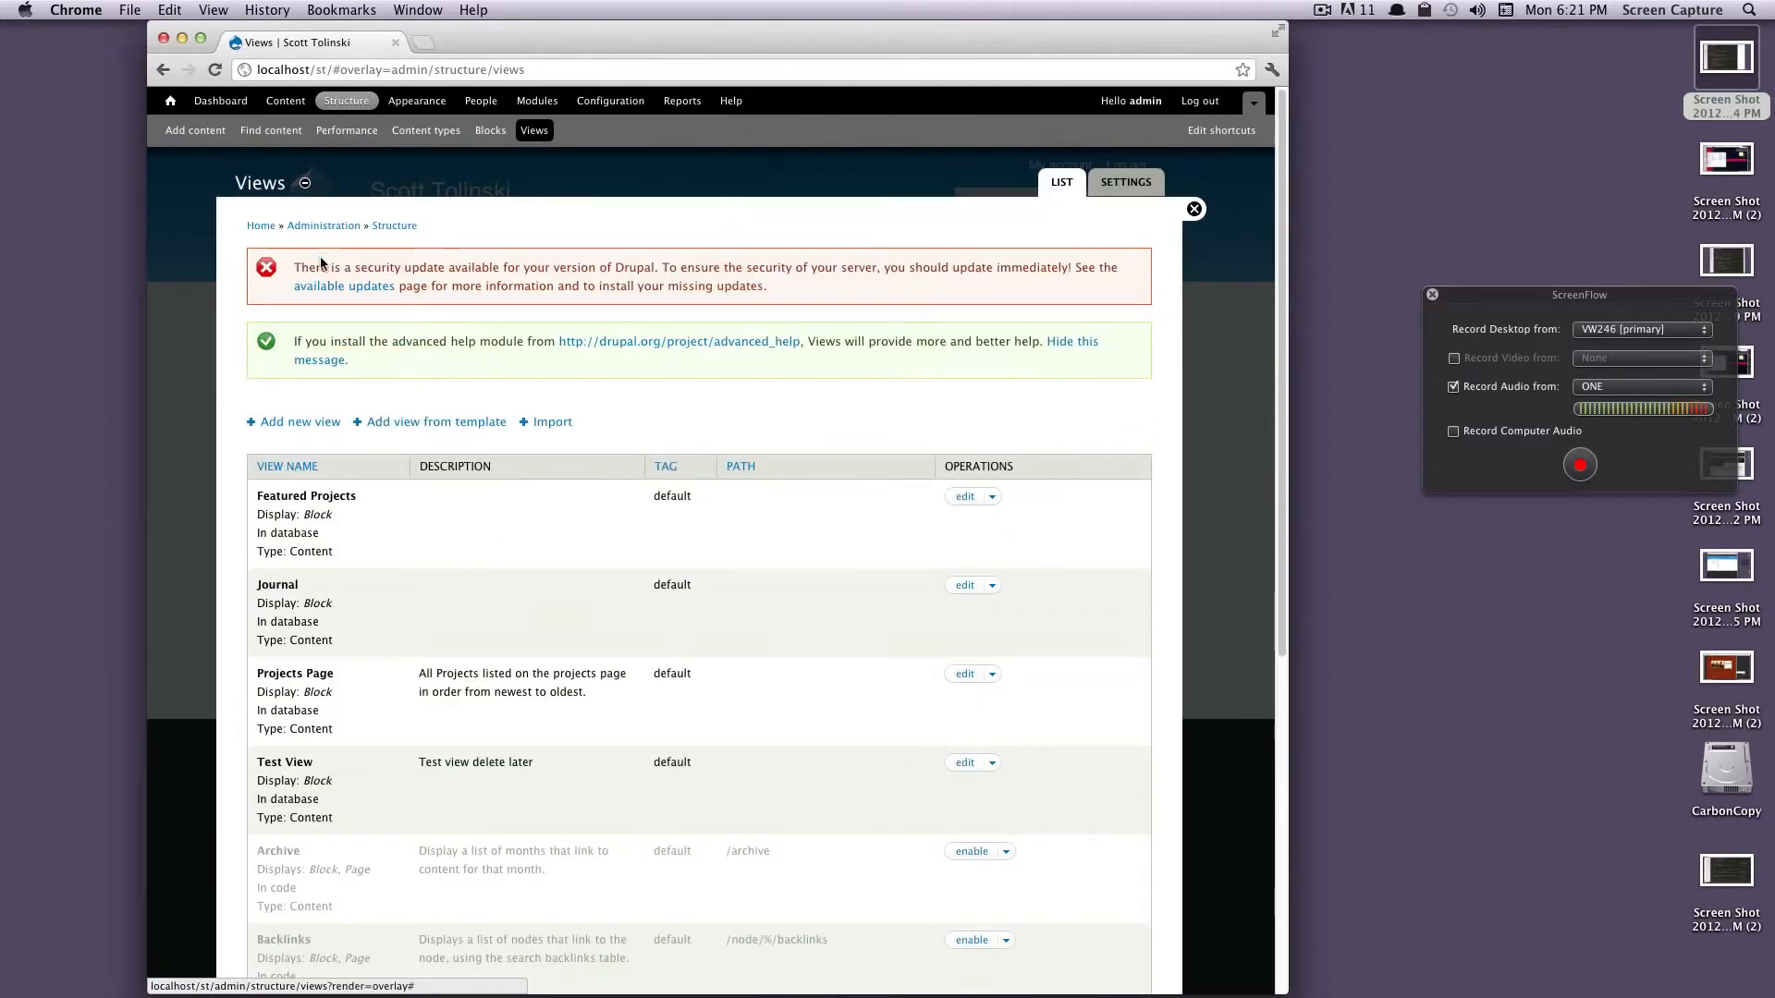
Step: Read the security update notice above the list of views
{"action": "left_click_drag", "start_coordinate": [328, 267], "coordinate": [678, 266]}
{"action": "left_click", "coordinate": [712, 274]}
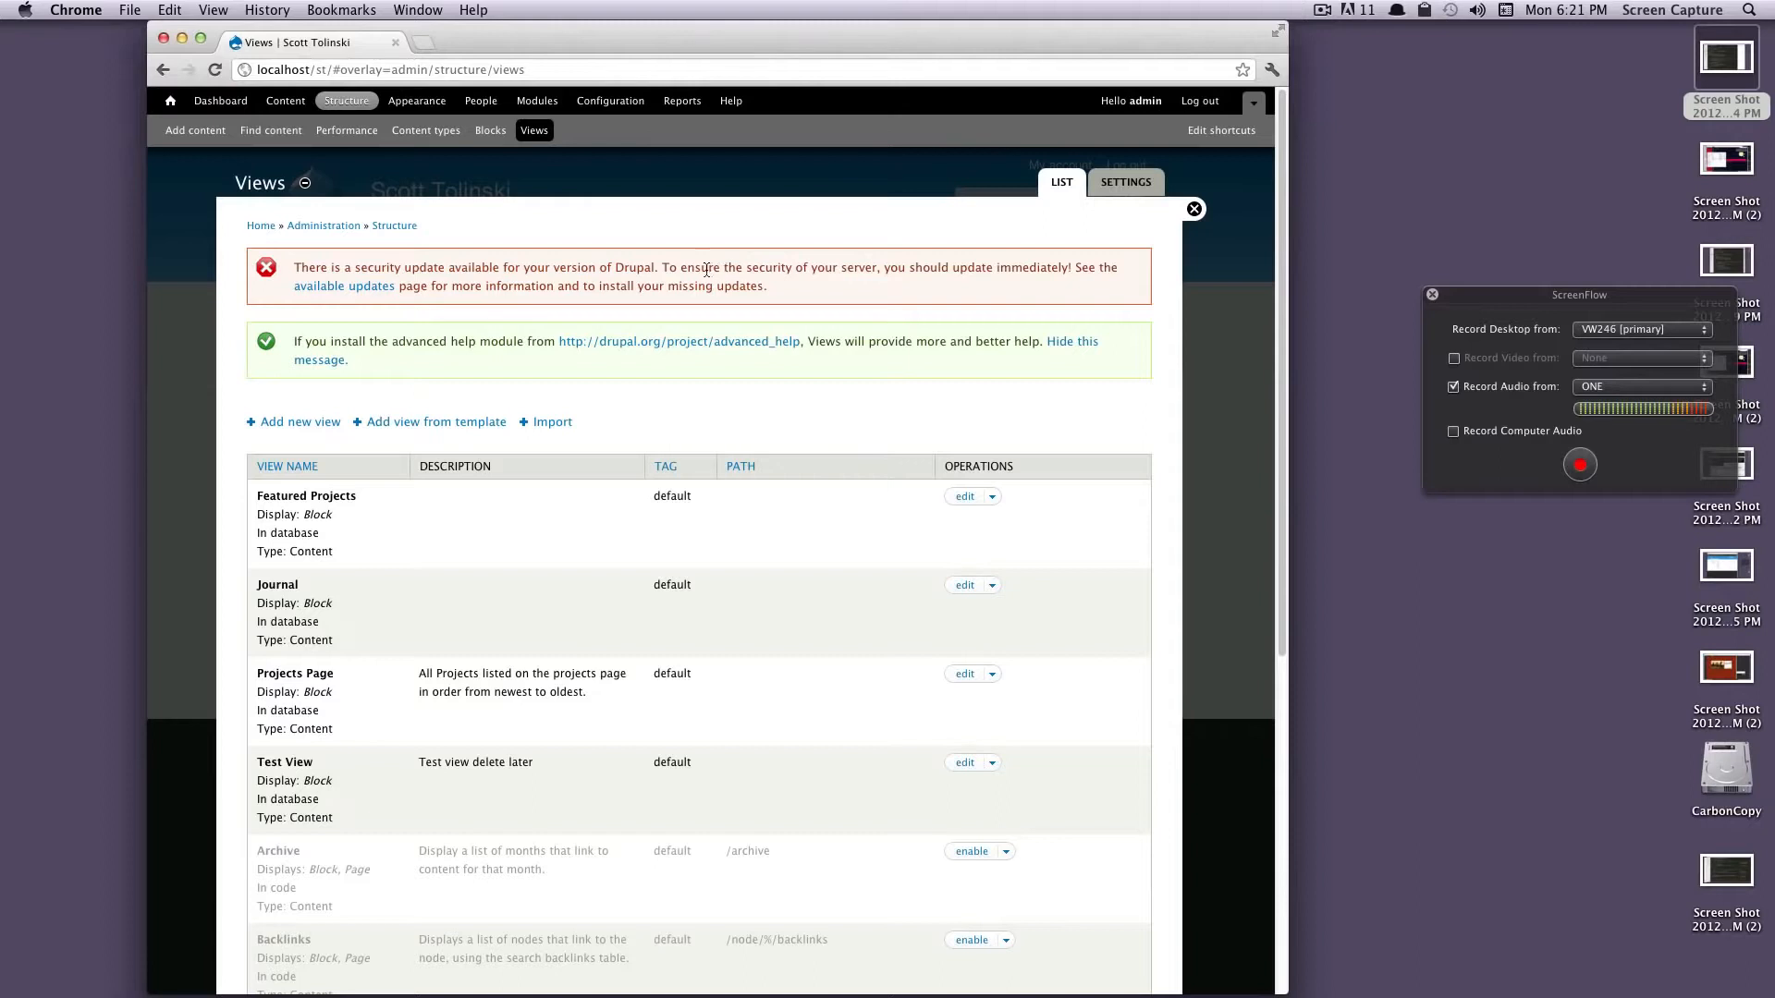
{"action": "left_click_drag", "start_coordinate": [489, 267], "coordinate": [889, 296]}
{"action": "left_click", "coordinate": [889, 296]}
{"action": "left_click_drag", "start_coordinate": [751, 286], "coordinate": [298, 269]}
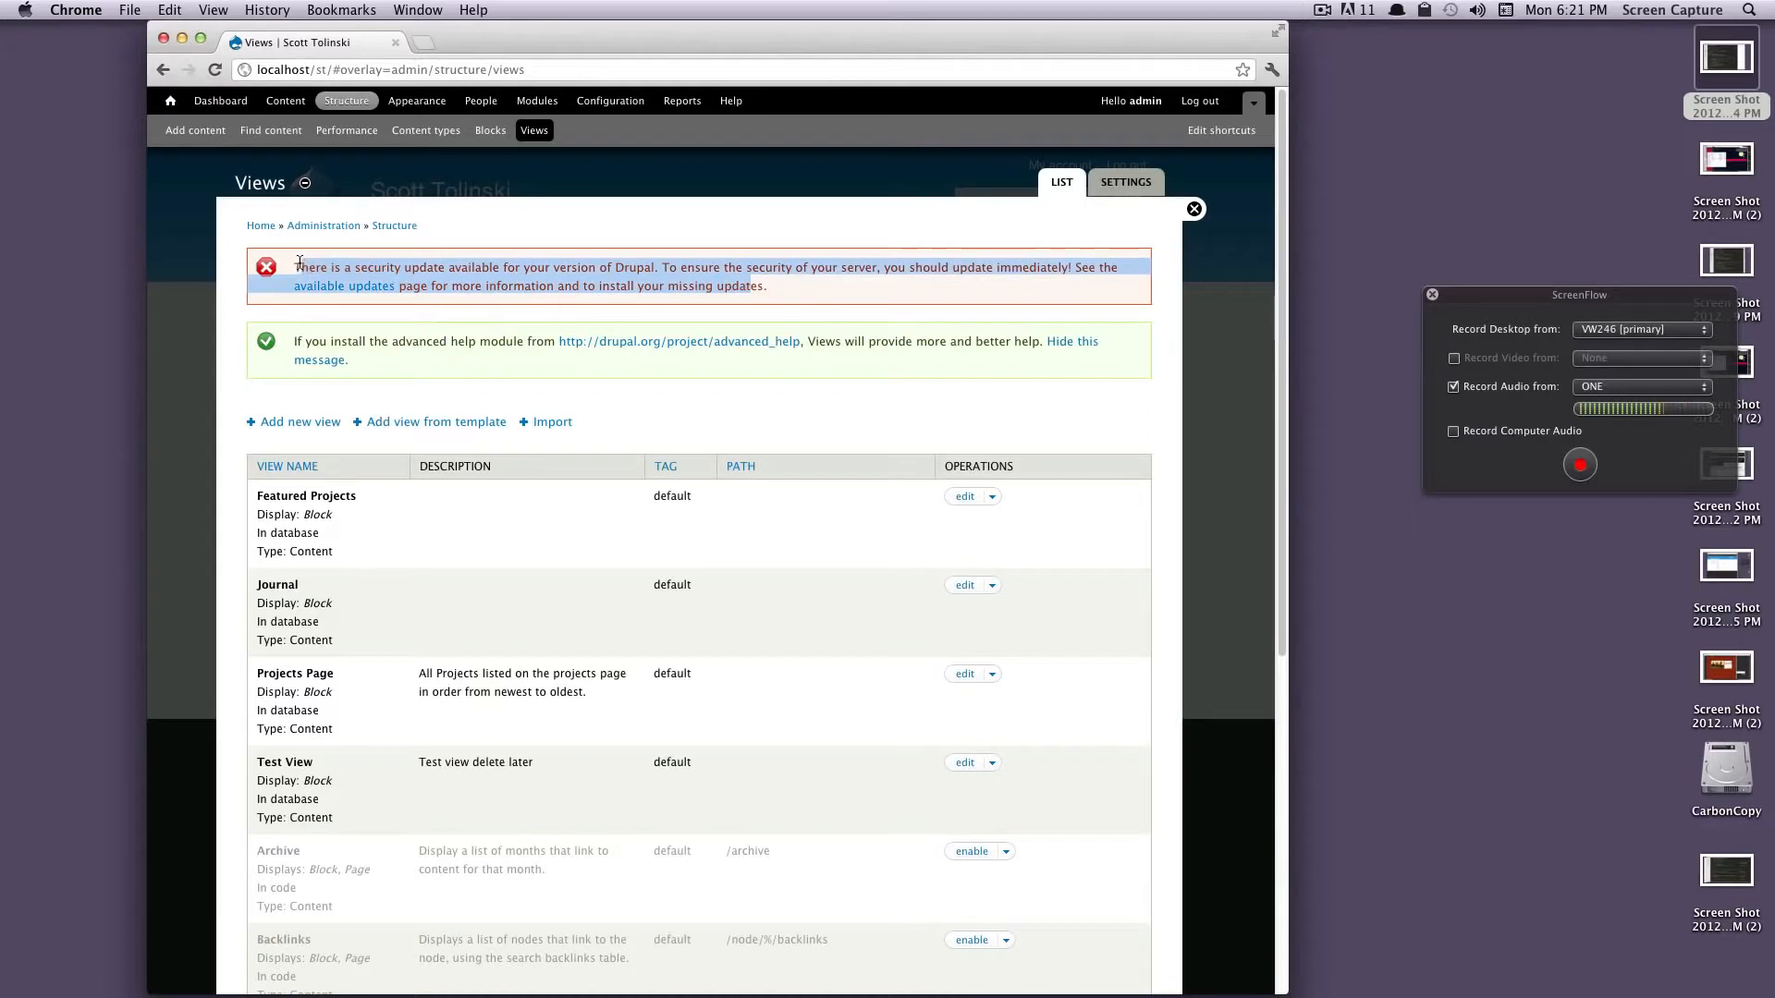
{"action": "left_click", "coordinate": [379, 266]}
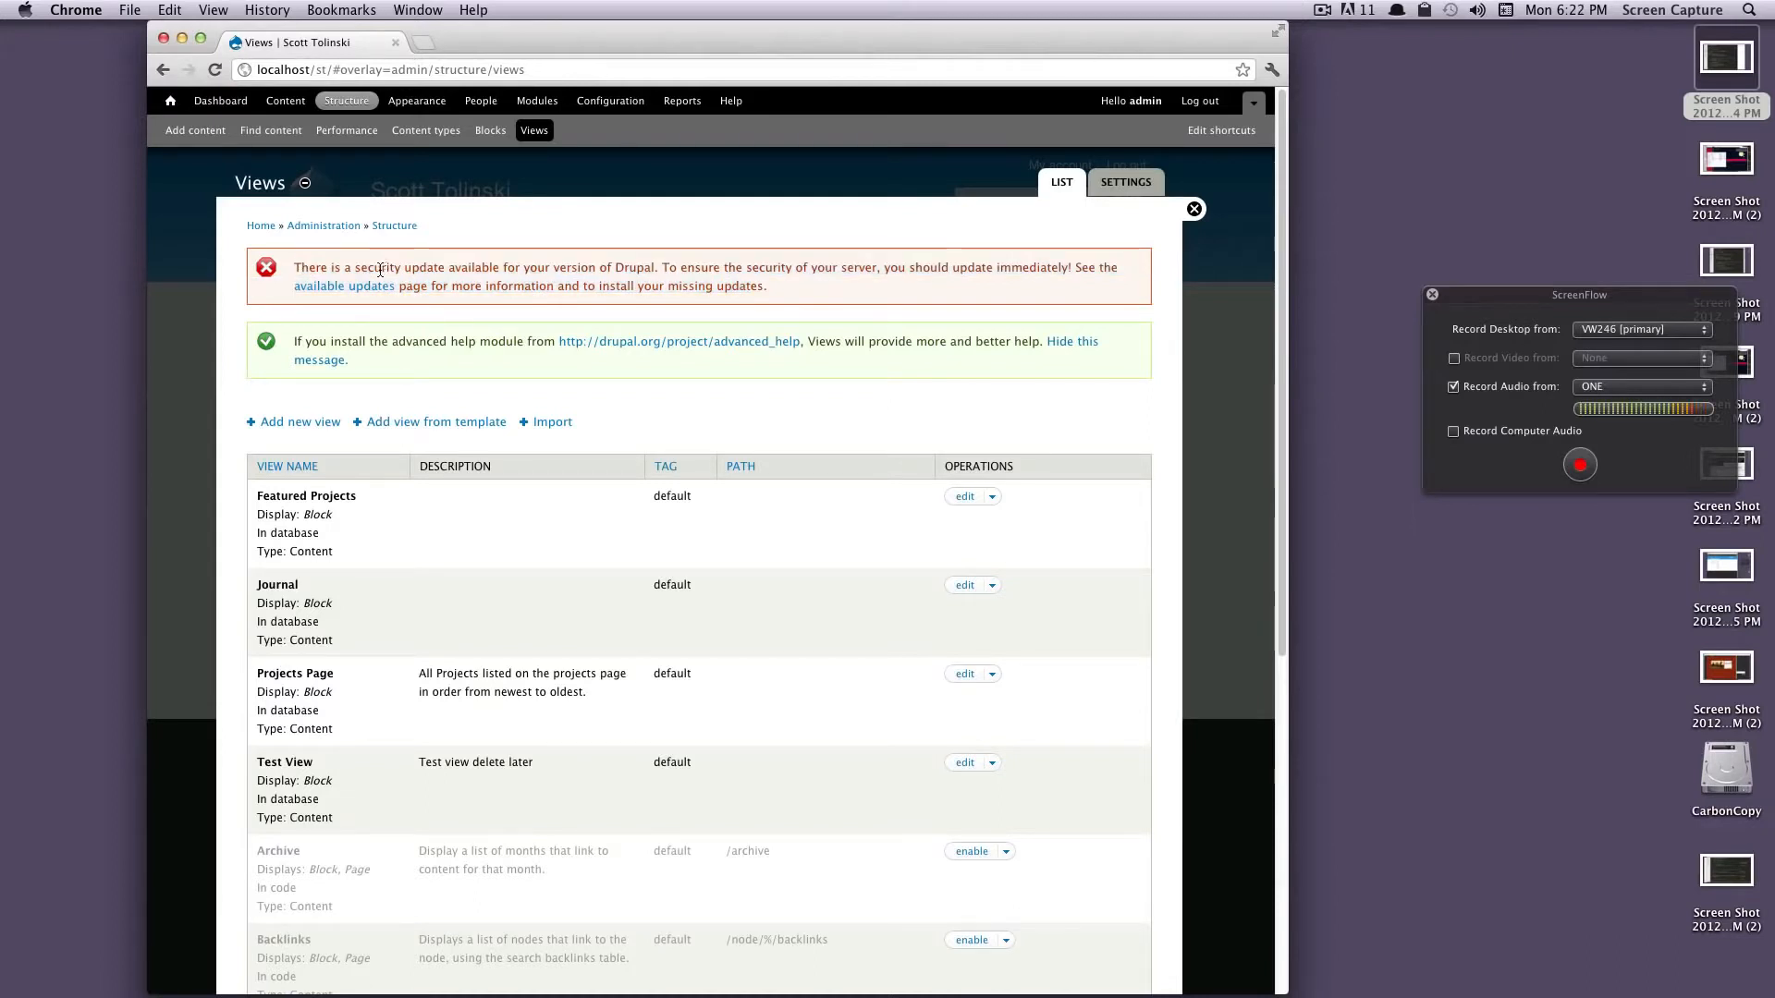
{"action": "left_click_drag", "start_coordinate": [303, 268], "coordinate": [599, 287]}
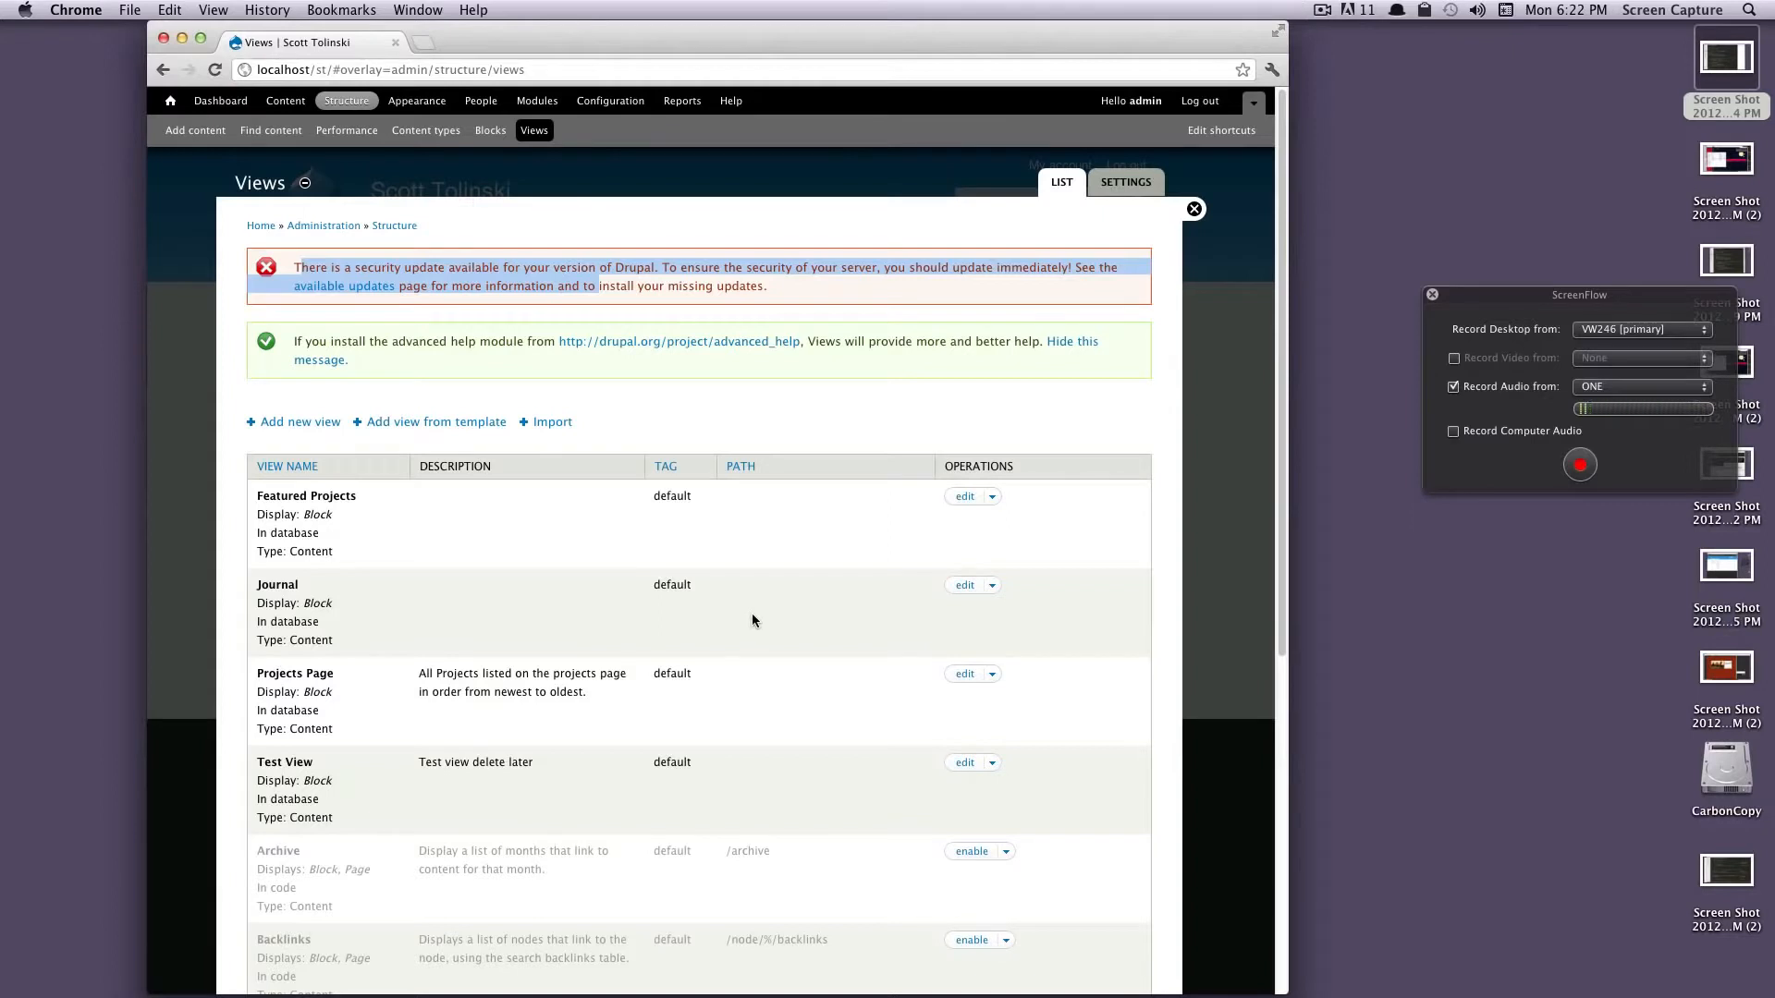
Step: Start a new view and name it "New Page"
{"action": "scroll", "coordinate": [750, 617], "scroll_direction": "down", "scroll_amount": 2}
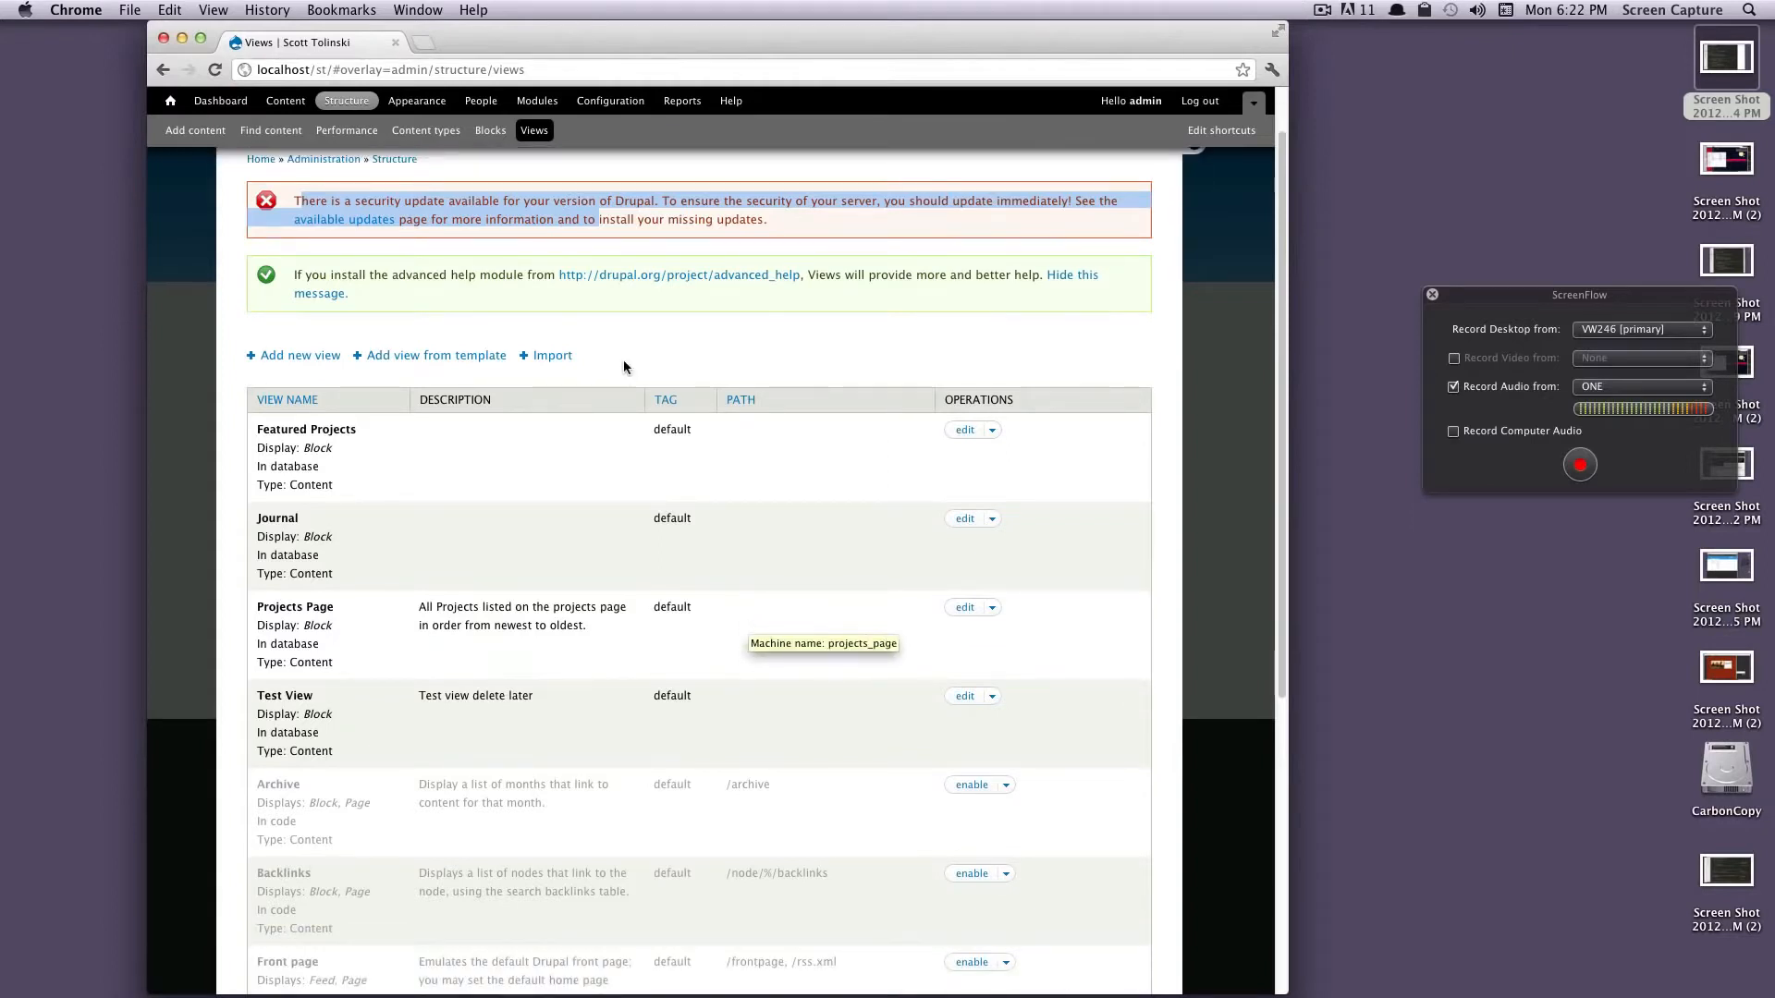
{"action": "left_click", "coordinate": [321, 355]}
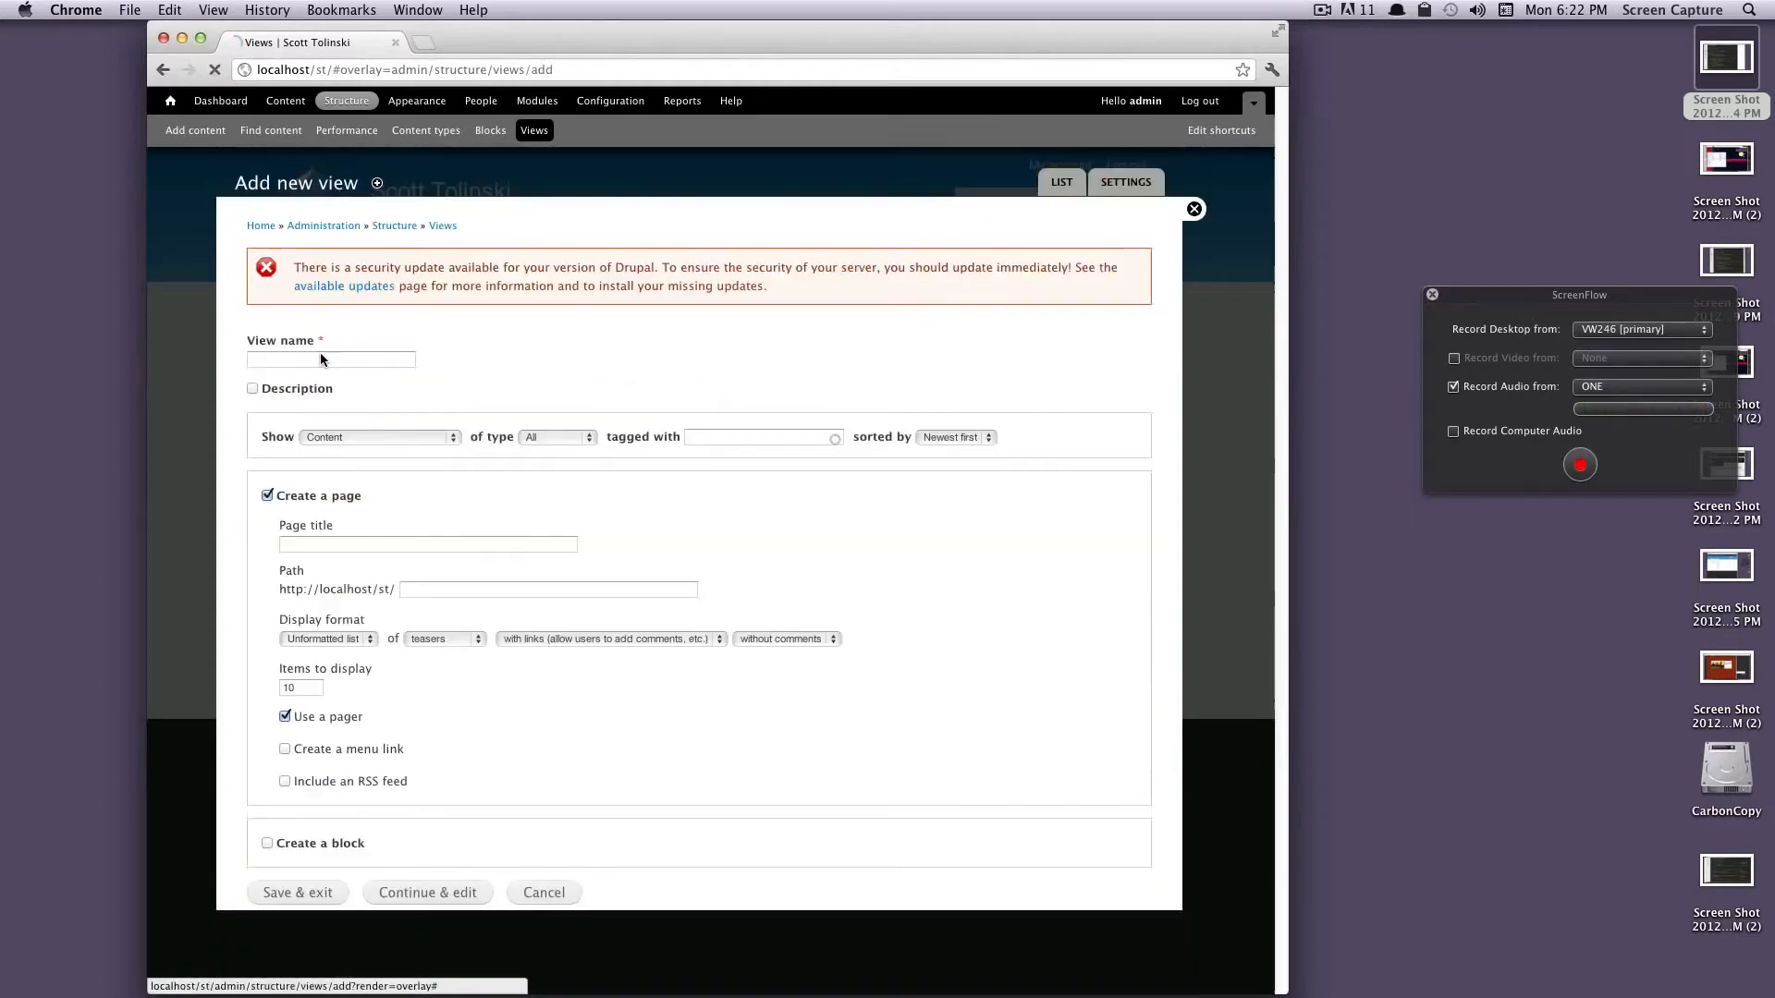
{"action": "left_click", "coordinate": [312, 361]}
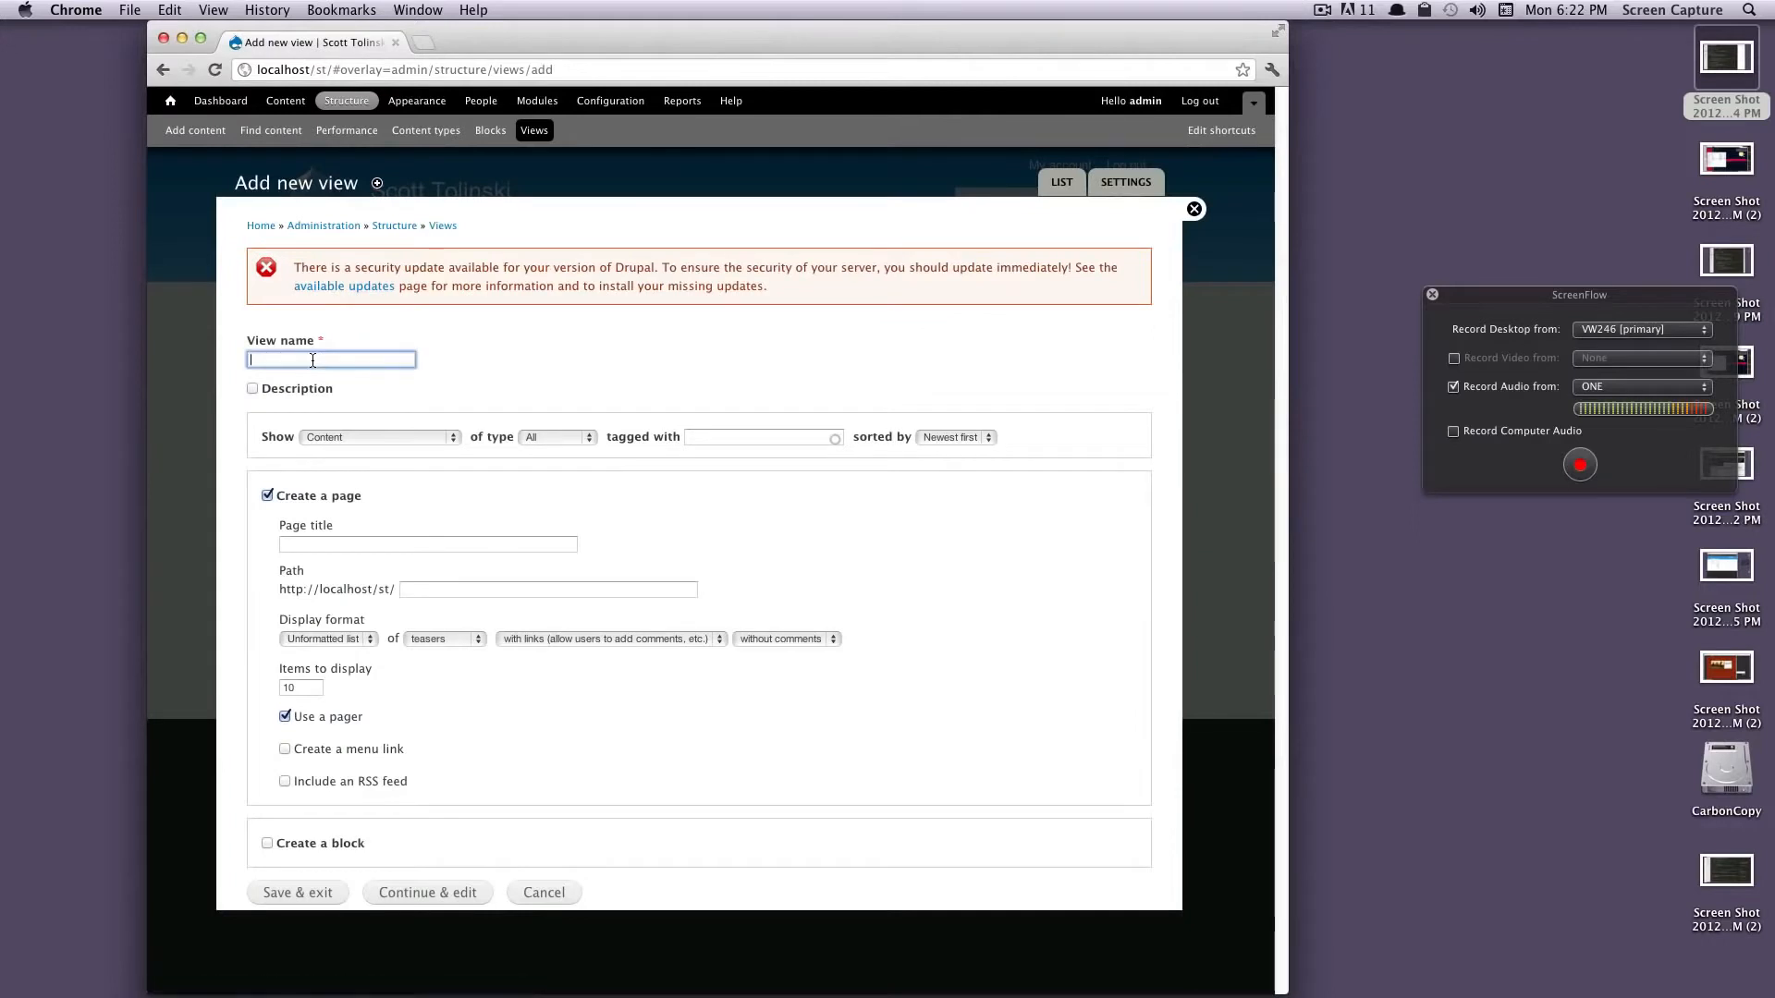
{"action": "type", "text": "New Page"}
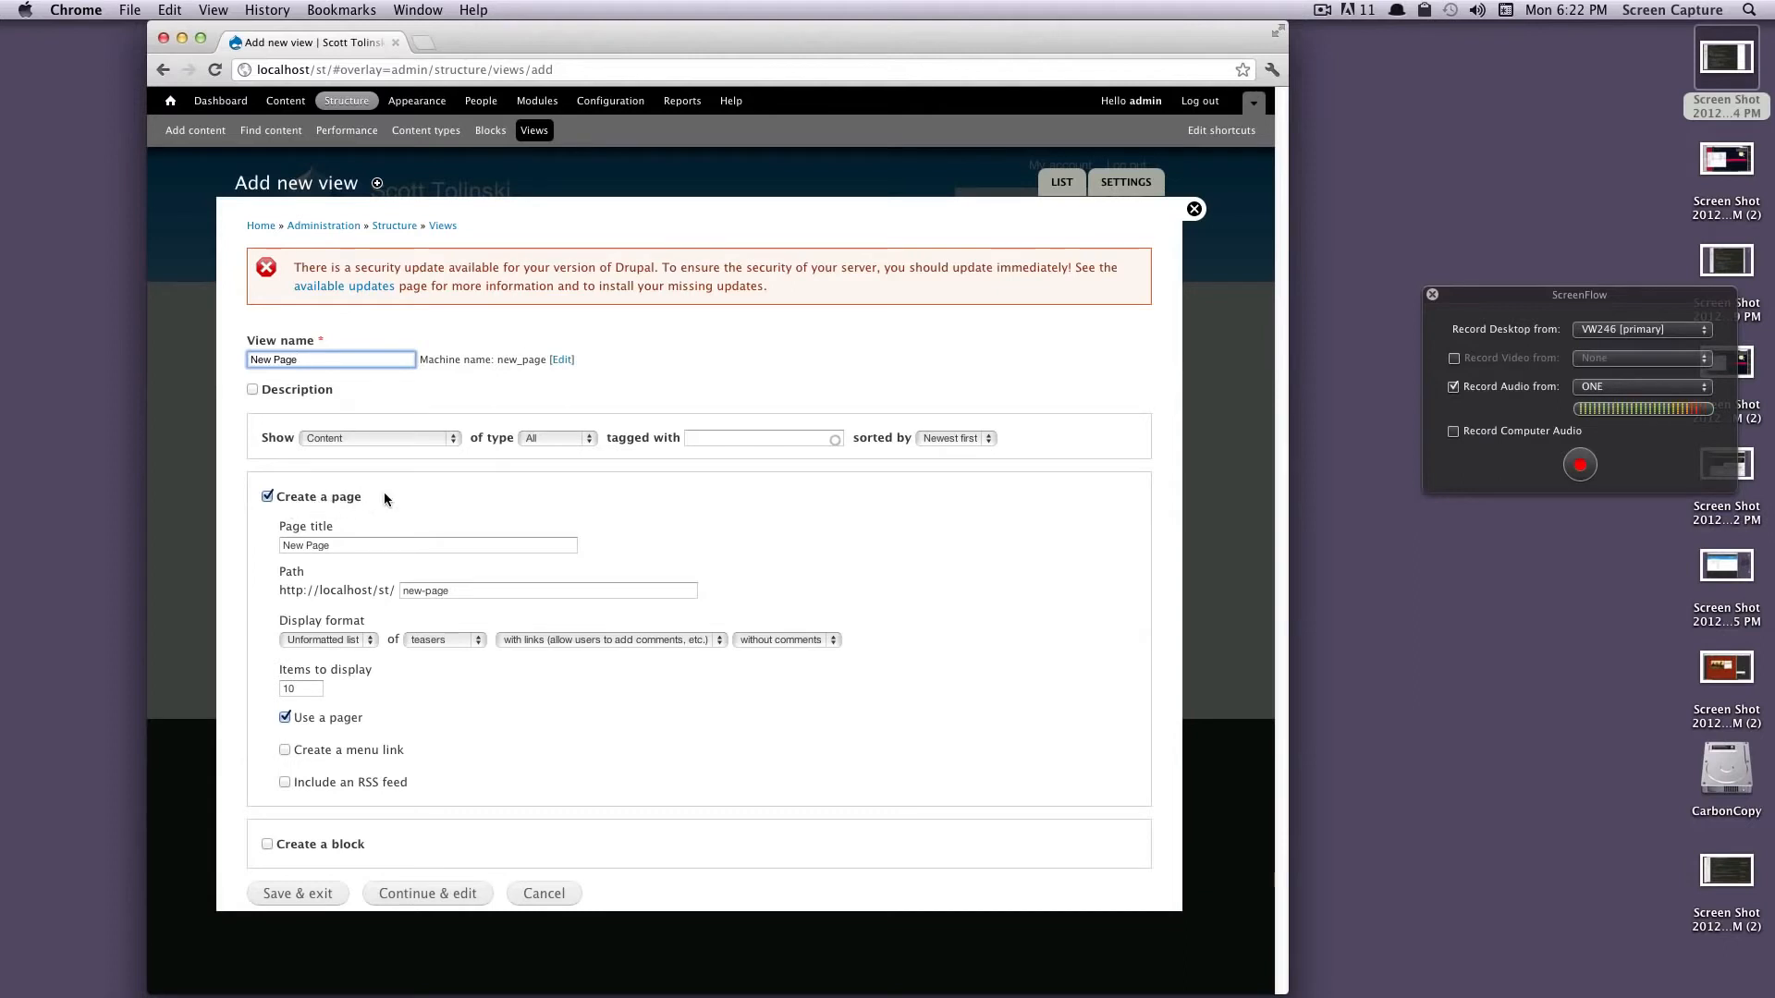
Step: Check the new view's page title and path, keep the default page settings, and continue to its full edit screen
{"action": "left_click_drag", "start_coordinate": [334, 545], "coordinate": [275, 545]}
{"action": "key", "text": "Tab"}
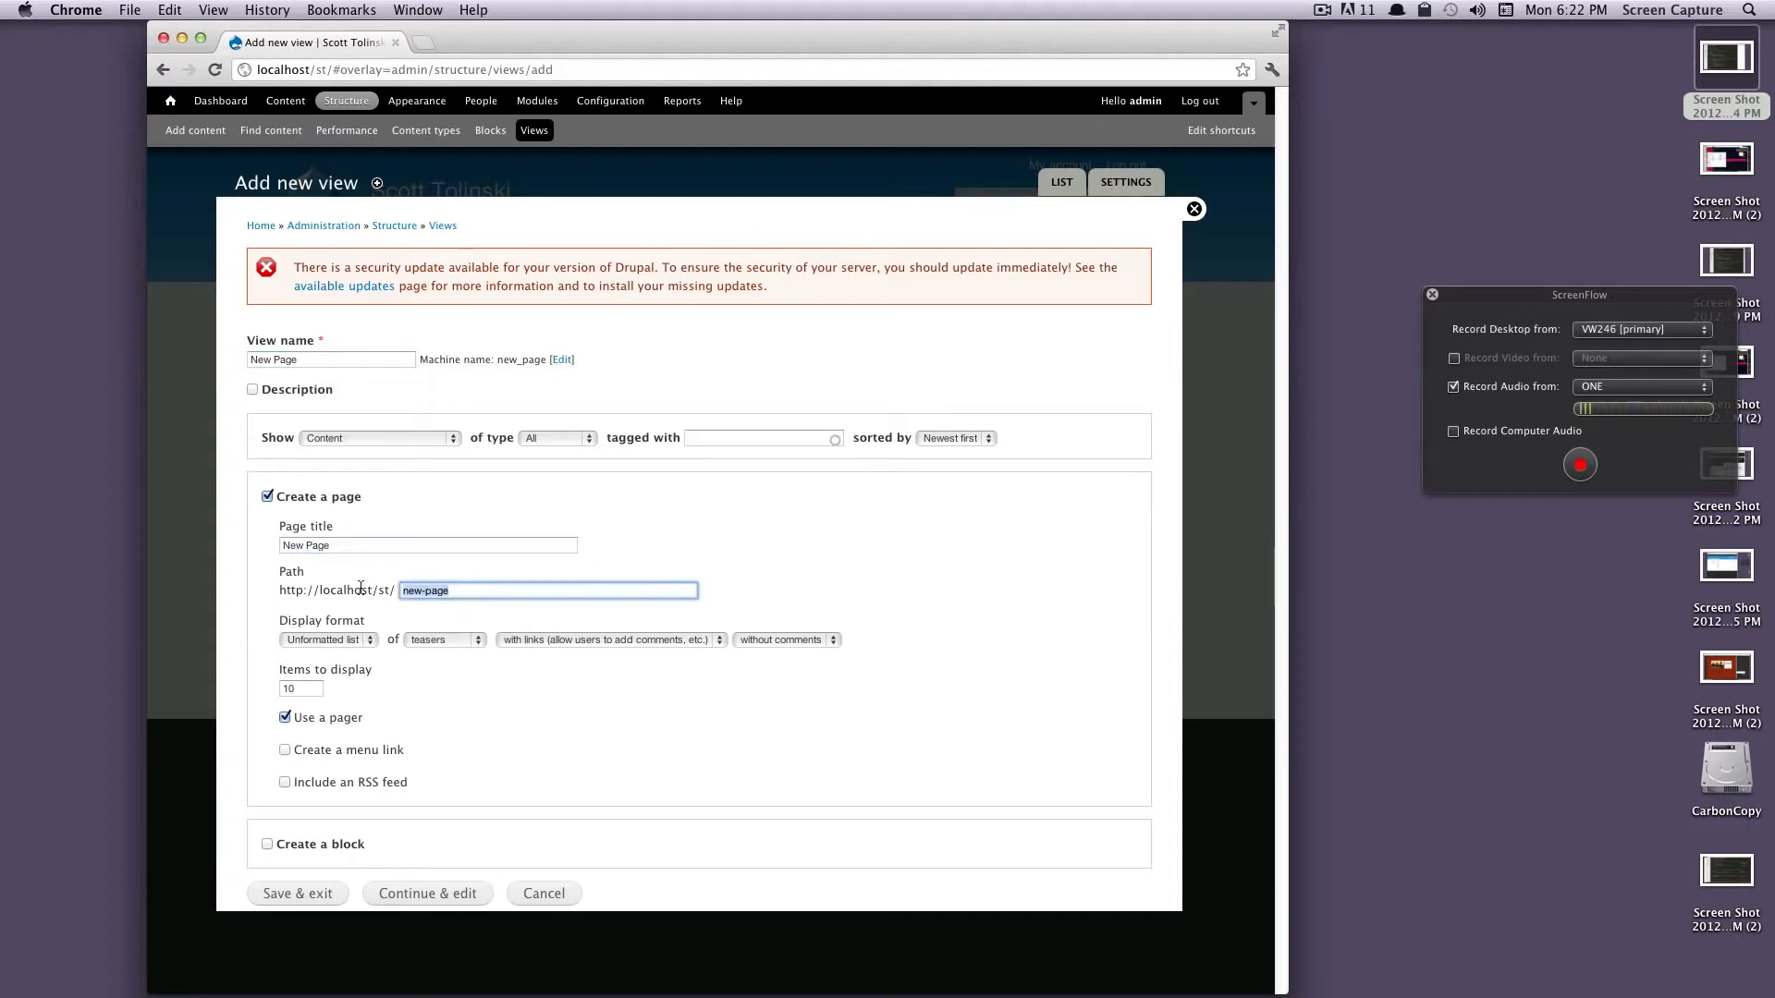
{"action": "left_click", "coordinate": [310, 573]}
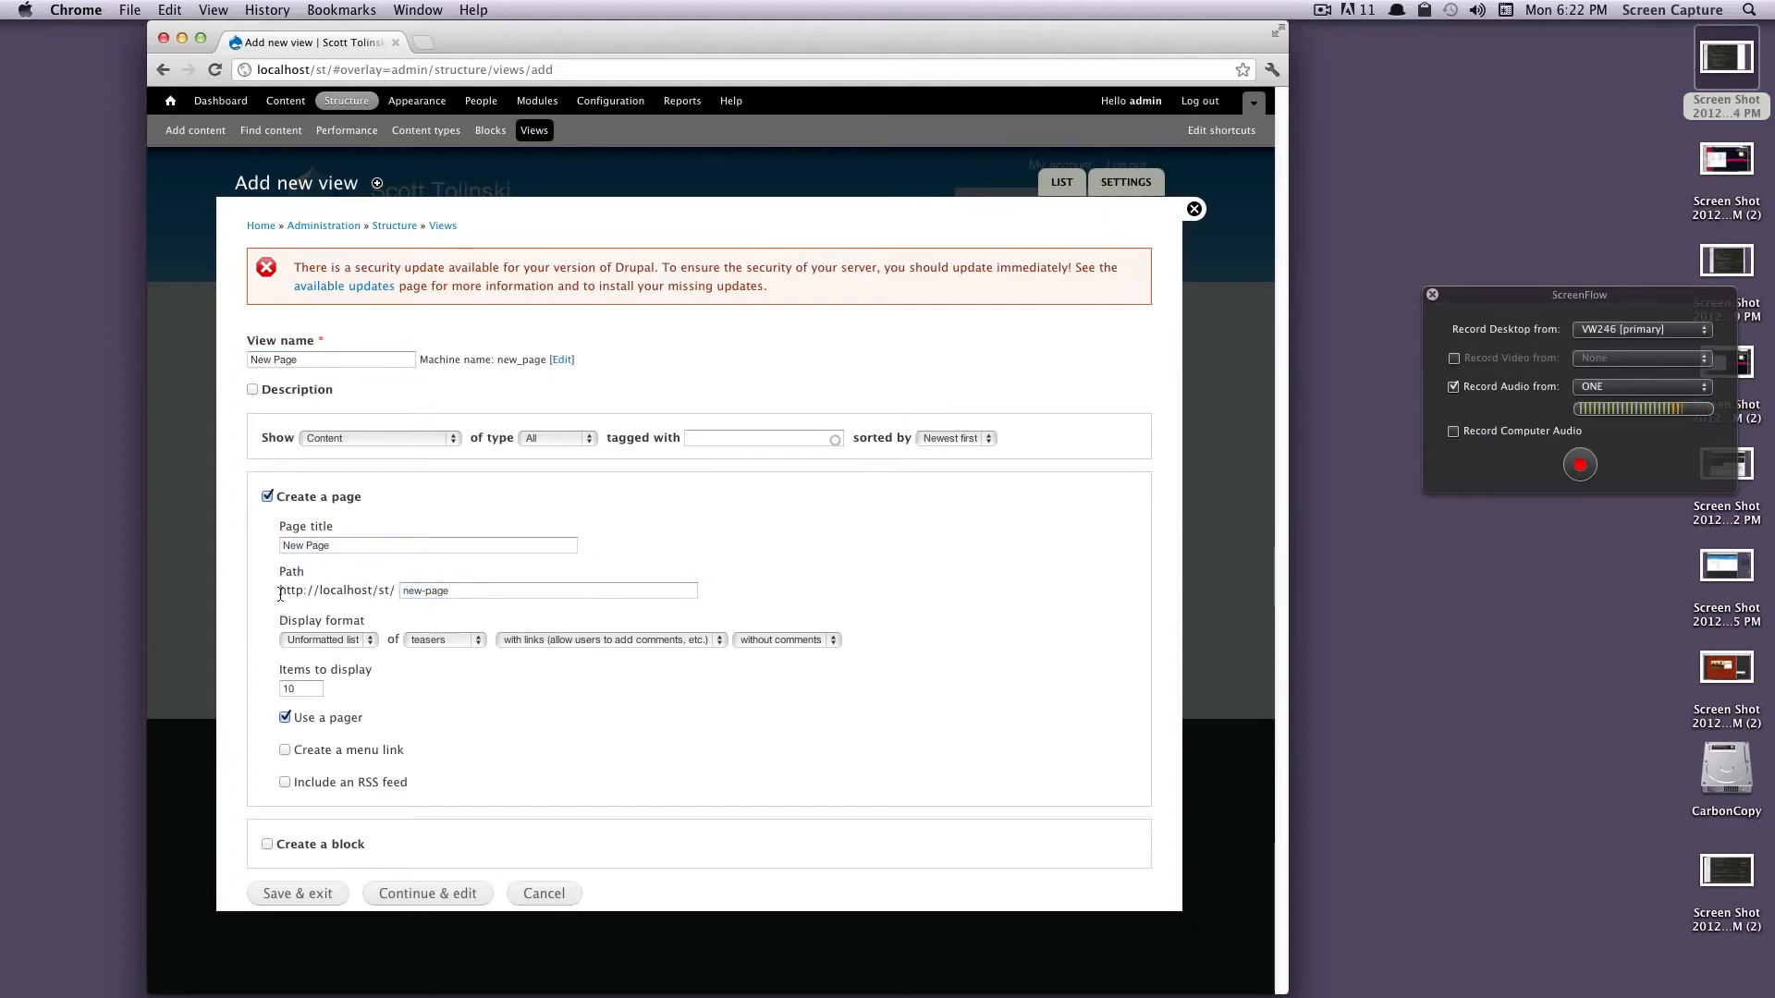
{"action": "left_click_drag", "start_coordinate": [280, 595], "coordinate": [319, 593]}
{"action": "left_click_drag", "start_coordinate": [338, 591], "coordinate": [400, 593]}
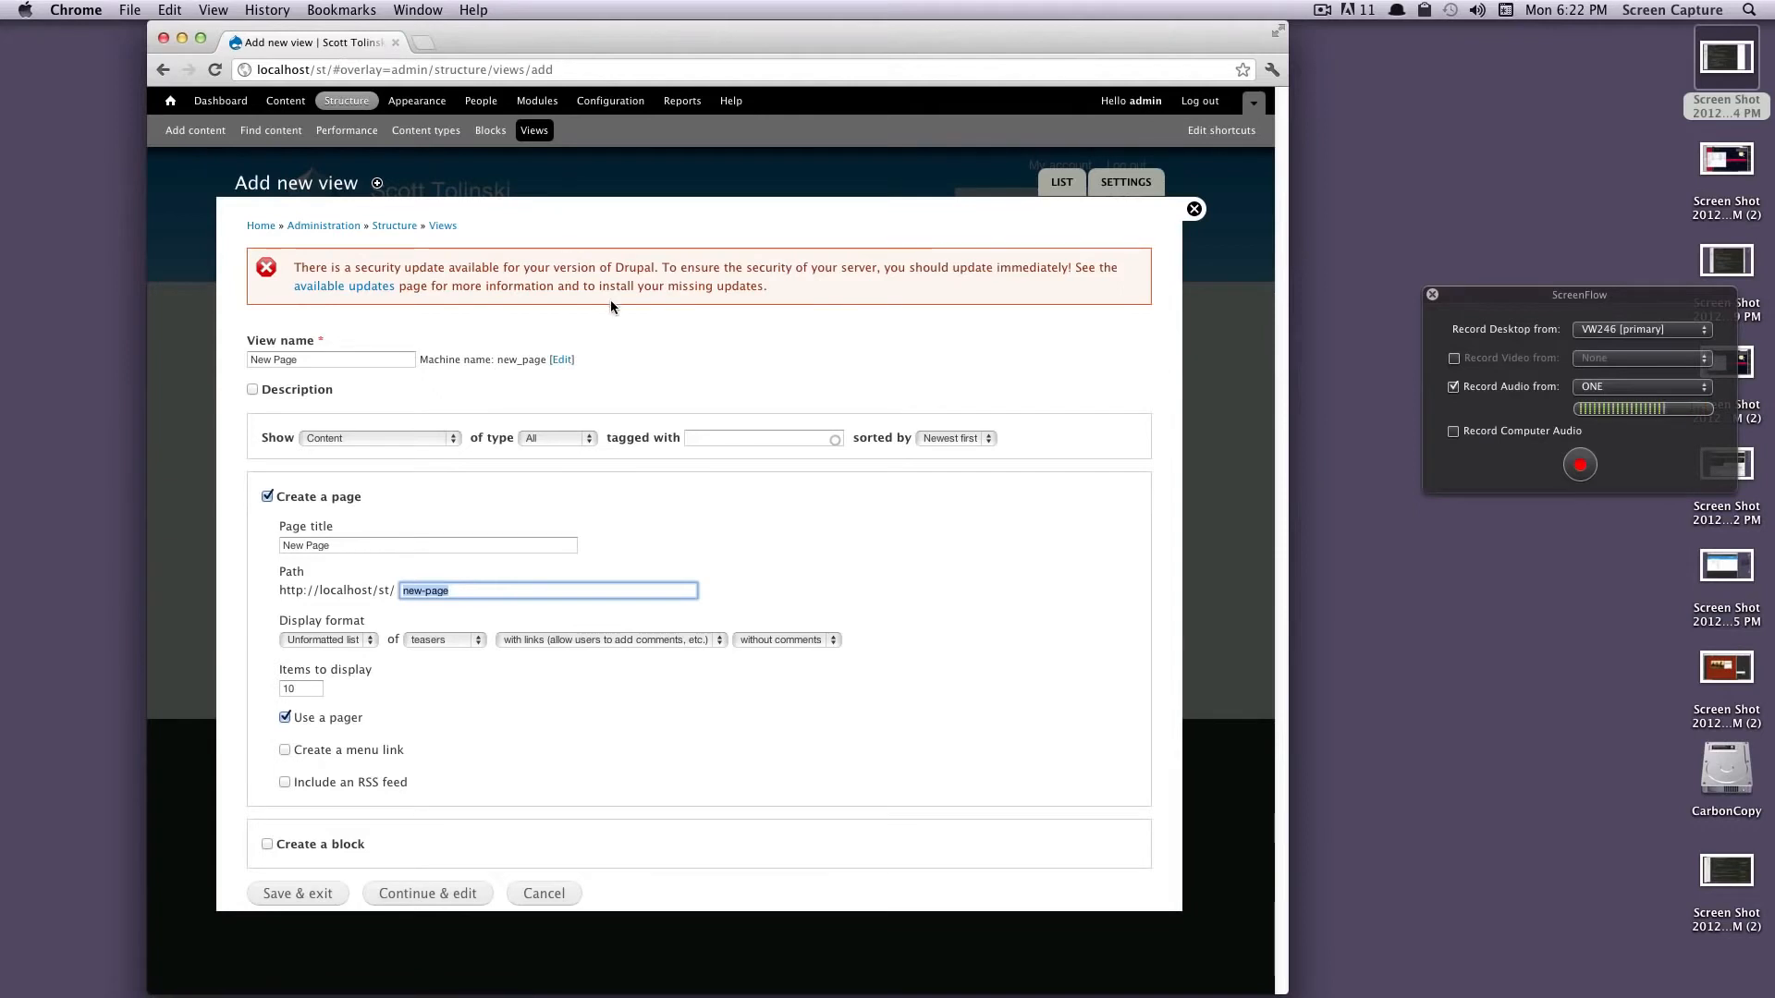
{"action": "key", "text": "Tab"}
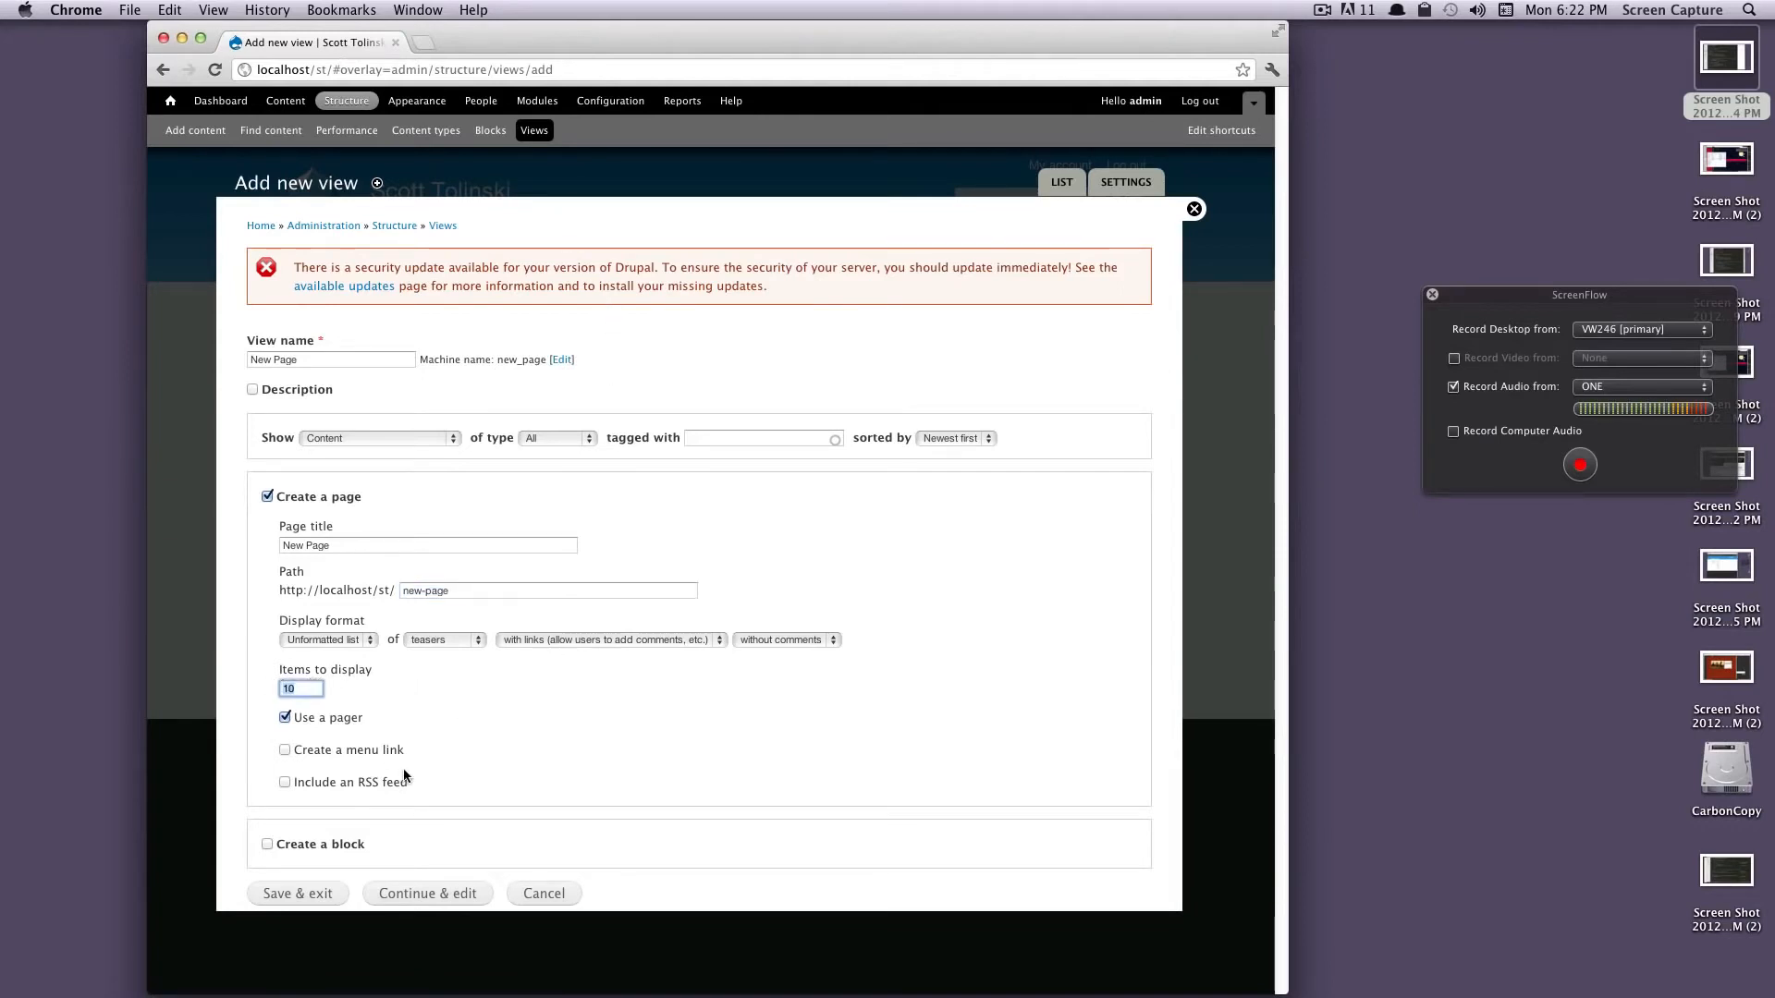
{"action": "left_click", "coordinate": [405, 894]}
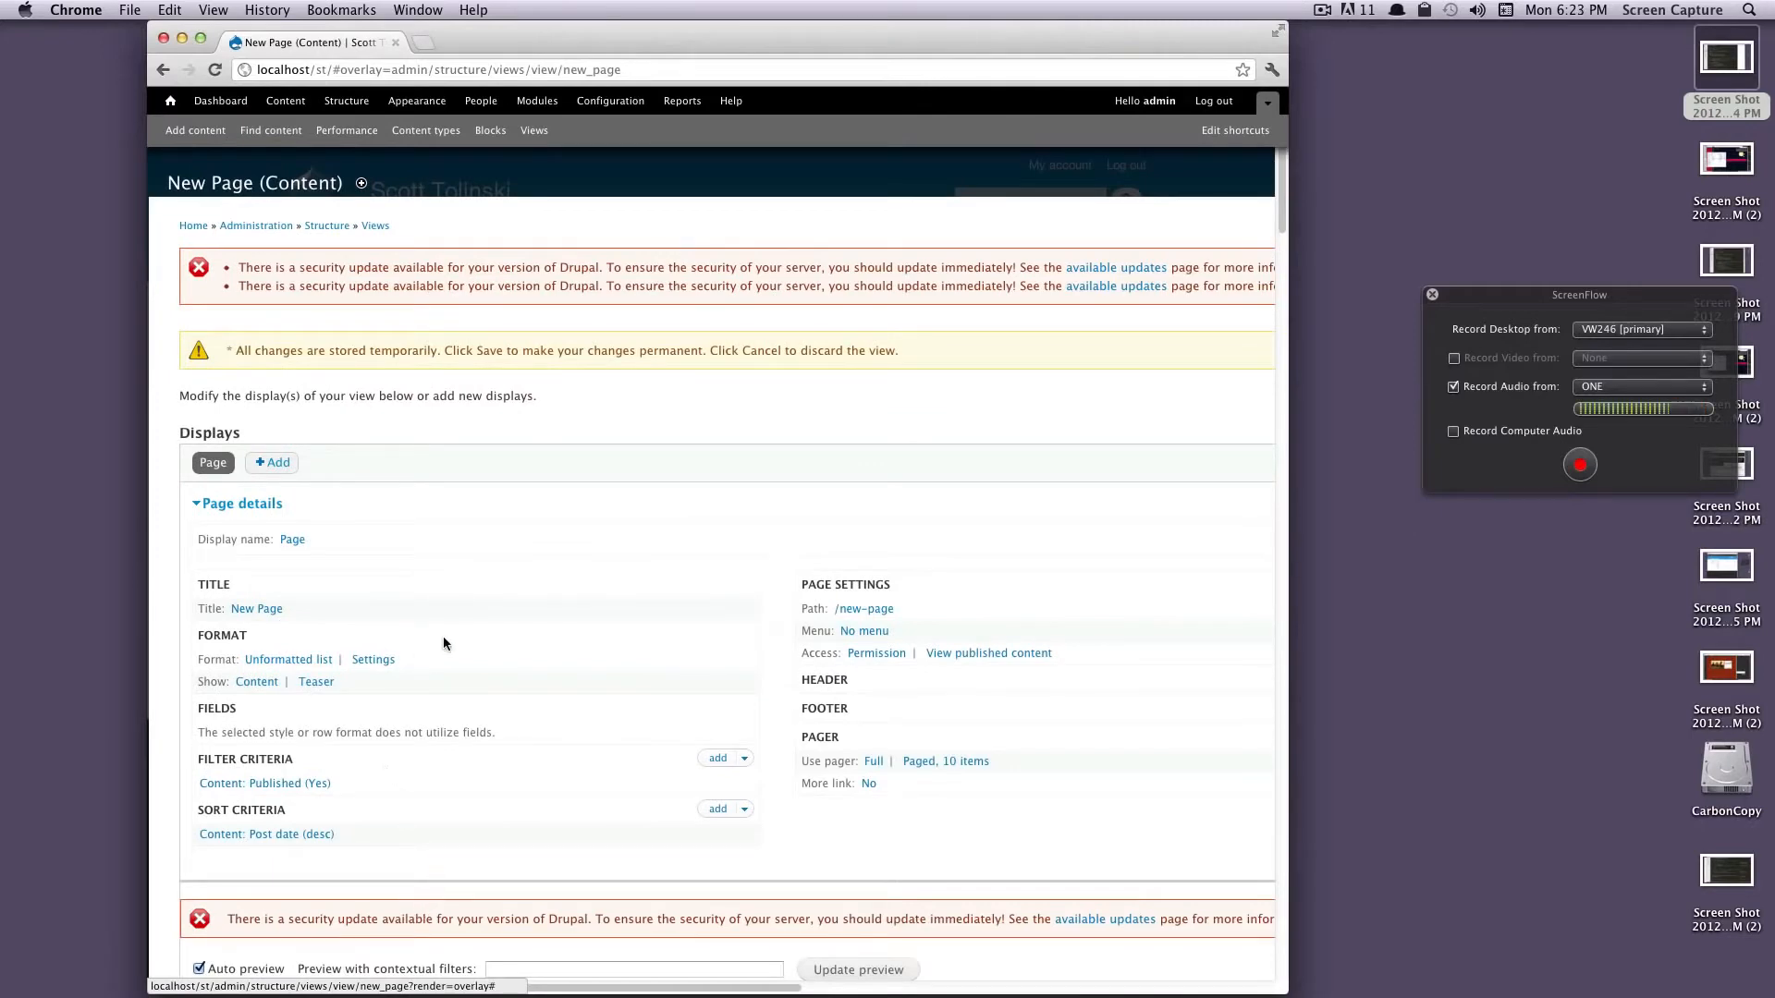
Step: Examine the view's page details, including its fields and filter criteria, and the preview of the listed content
{"action": "scroll", "coordinate": [441, 636], "scroll_direction": "down", "scroll_amount": 3}
{"action": "scroll", "coordinate": [432, 640], "scroll_direction": "up", "scroll_amount": 2}
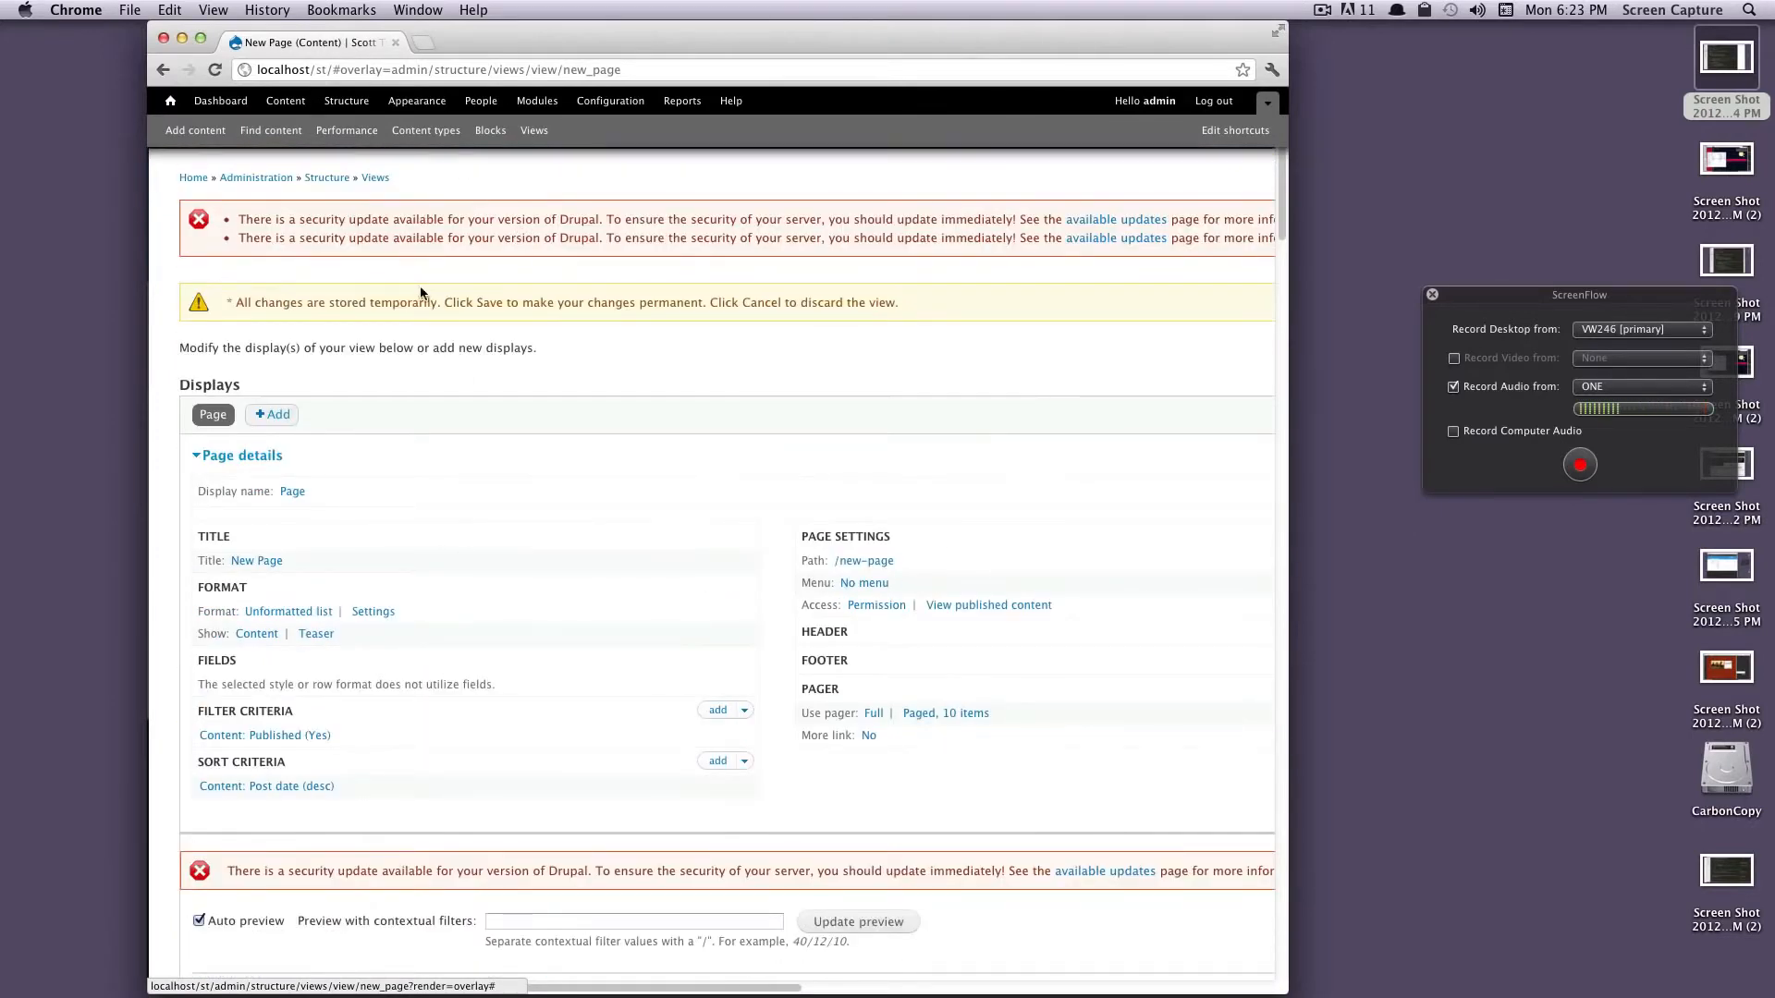
{"action": "left_click_drag", "start_coordinate": [355, 237], "coordinate": [574, 266]}
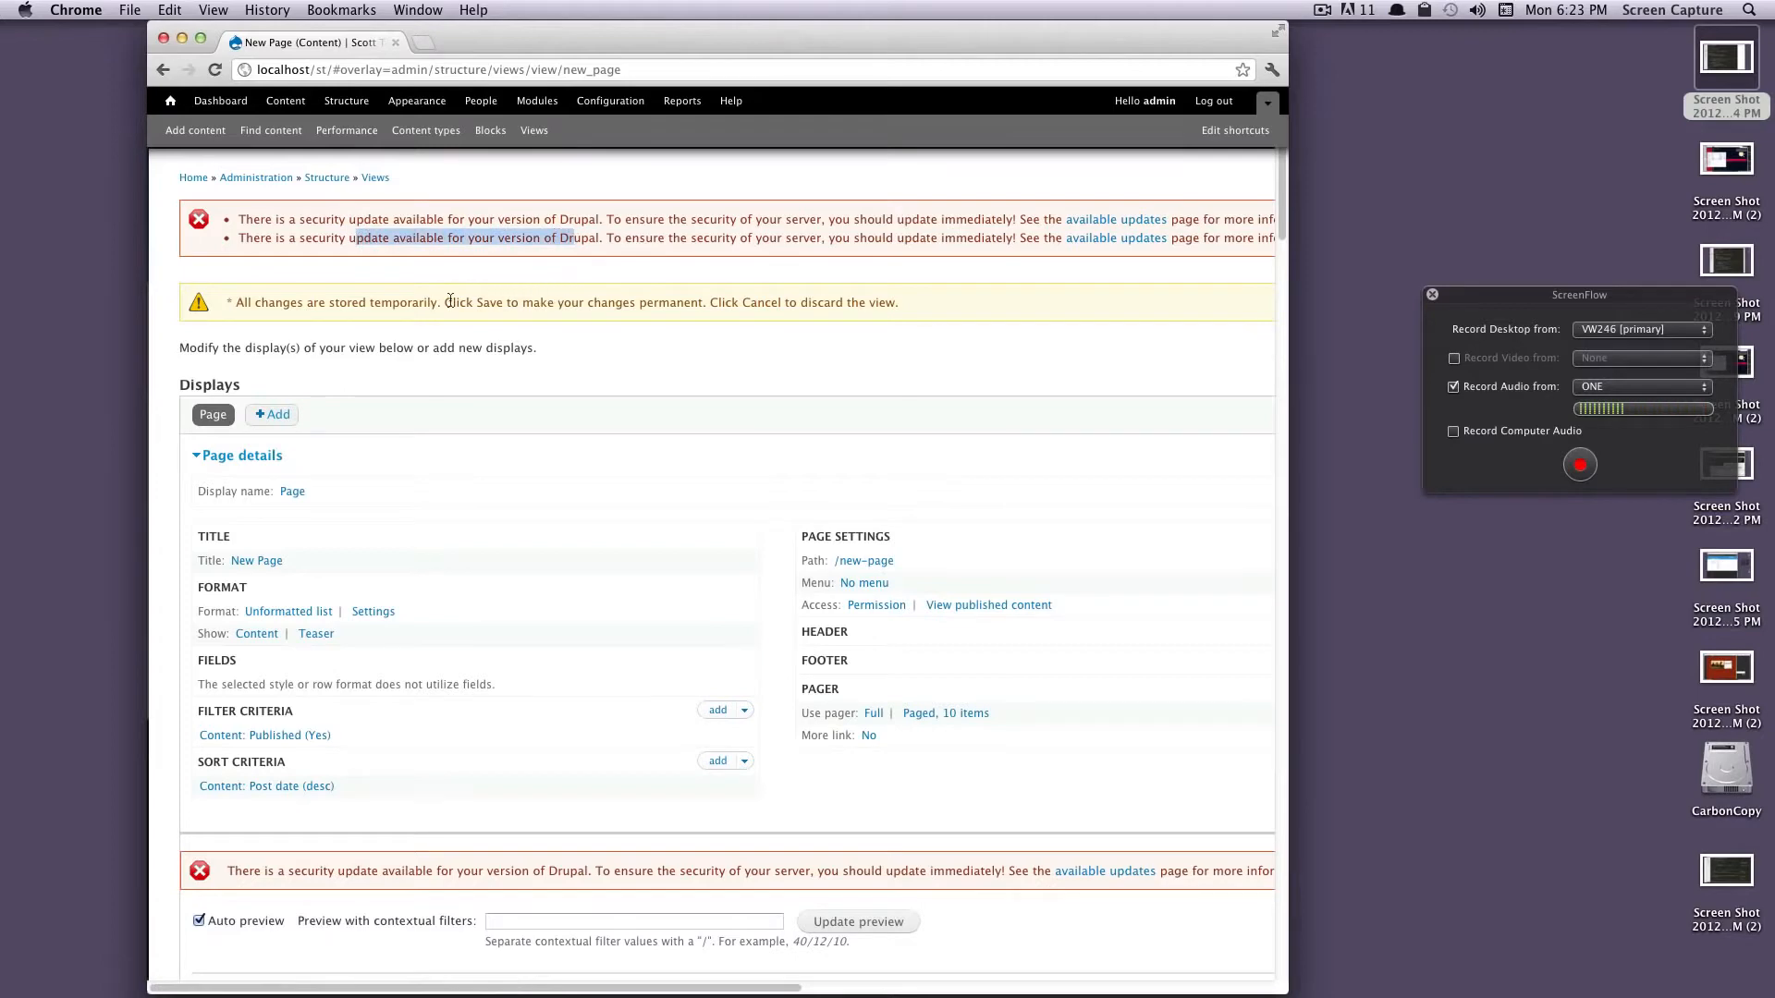
{"action": "scroll", "coordinate": [530, 405], "scroll_direction": "down", "scroll_amount": 10}
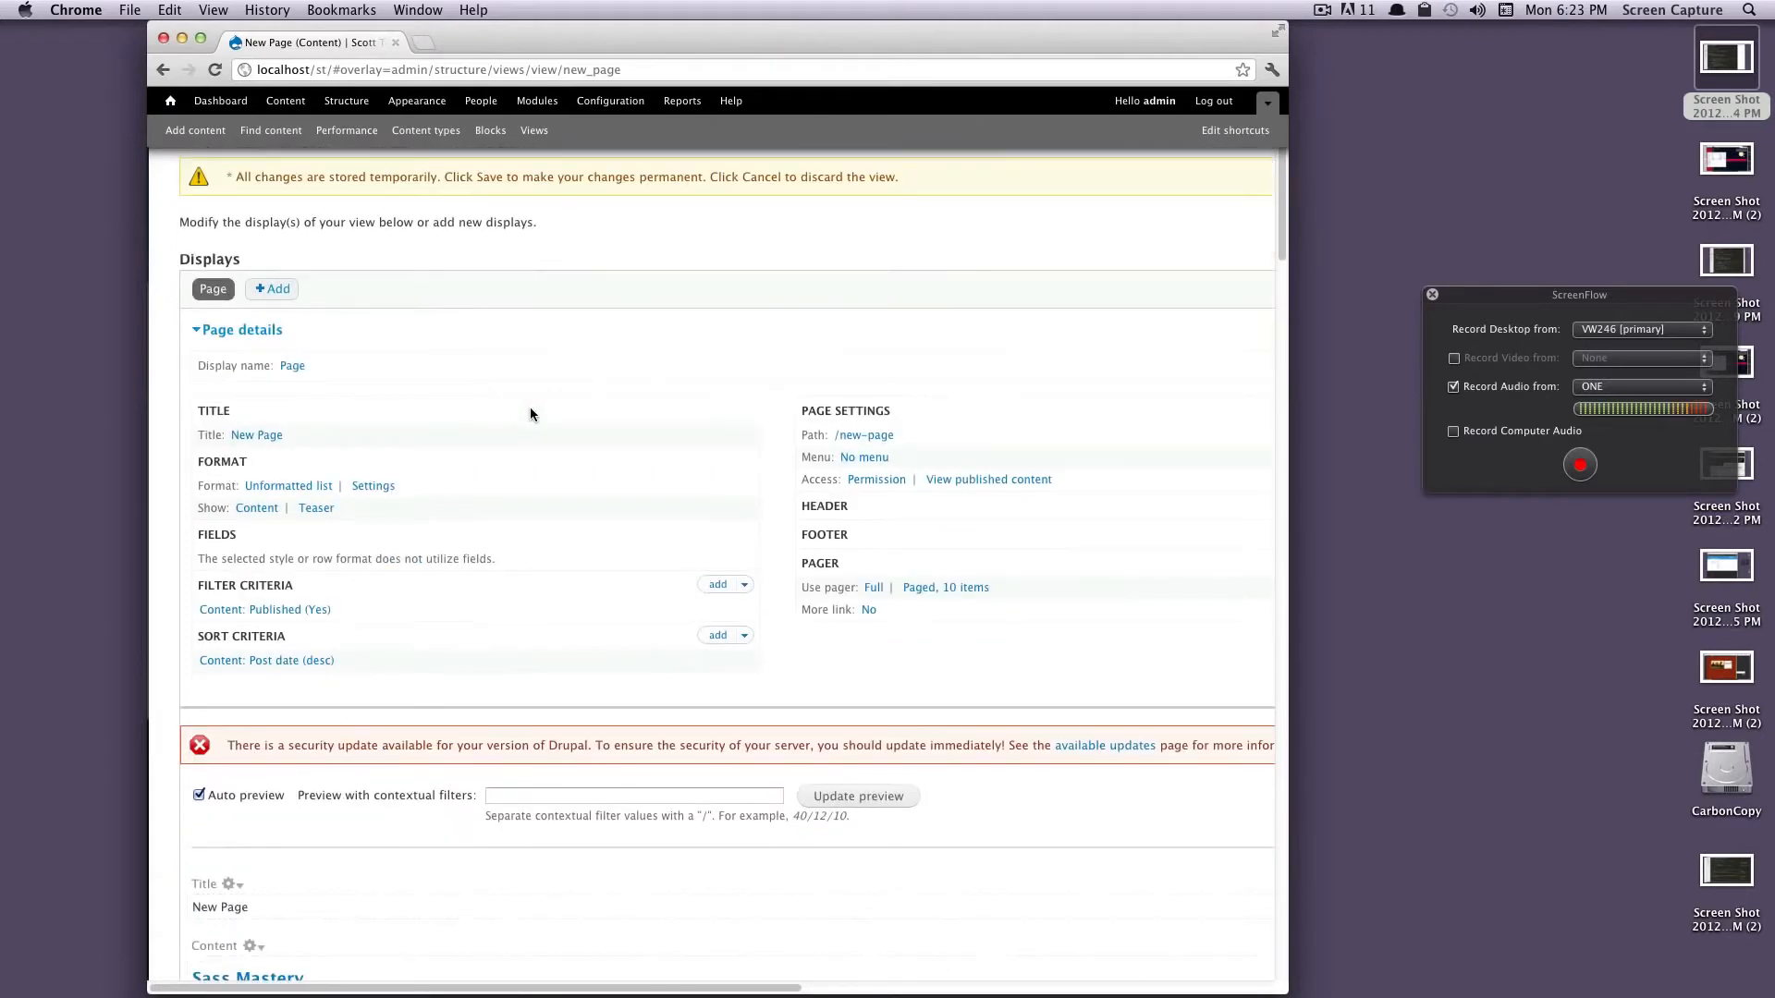
{"action": "scroll", "coordinate": [529, 415], "scroll_direction": "up", "scroll_amount": 5}
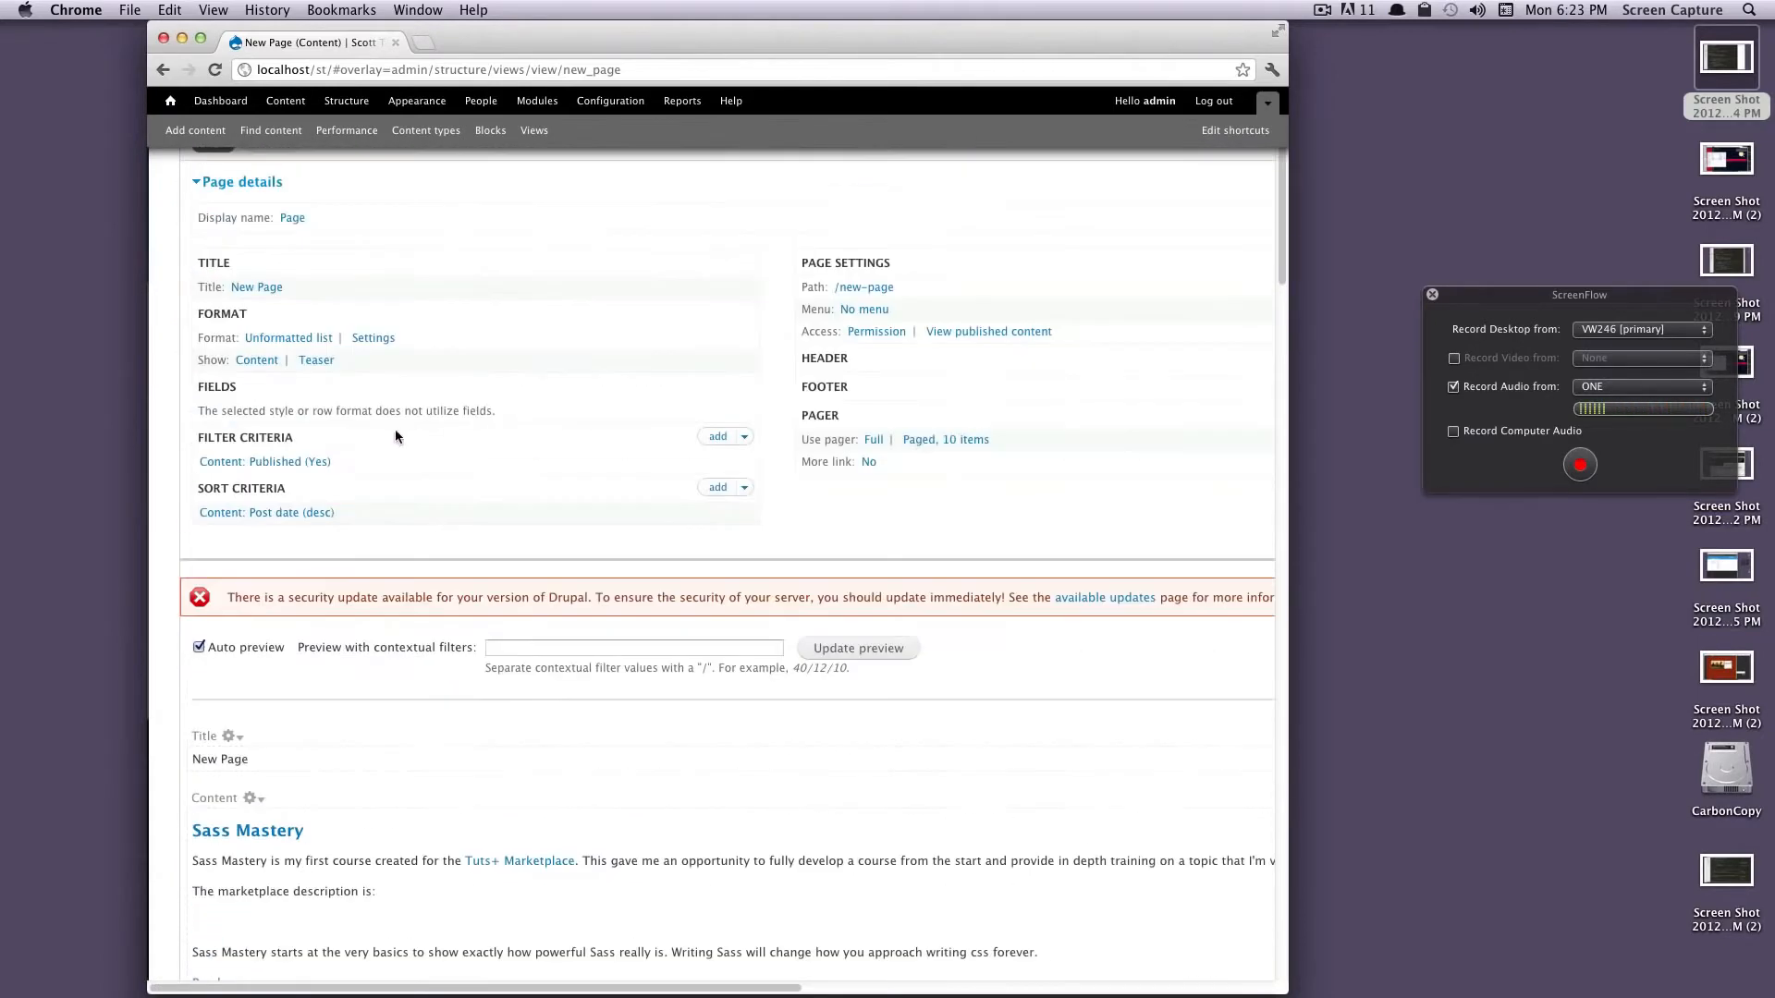
{"action": "left_click_drag", "start_coordinate": [294, 438], "coordinate": [266, 454]}
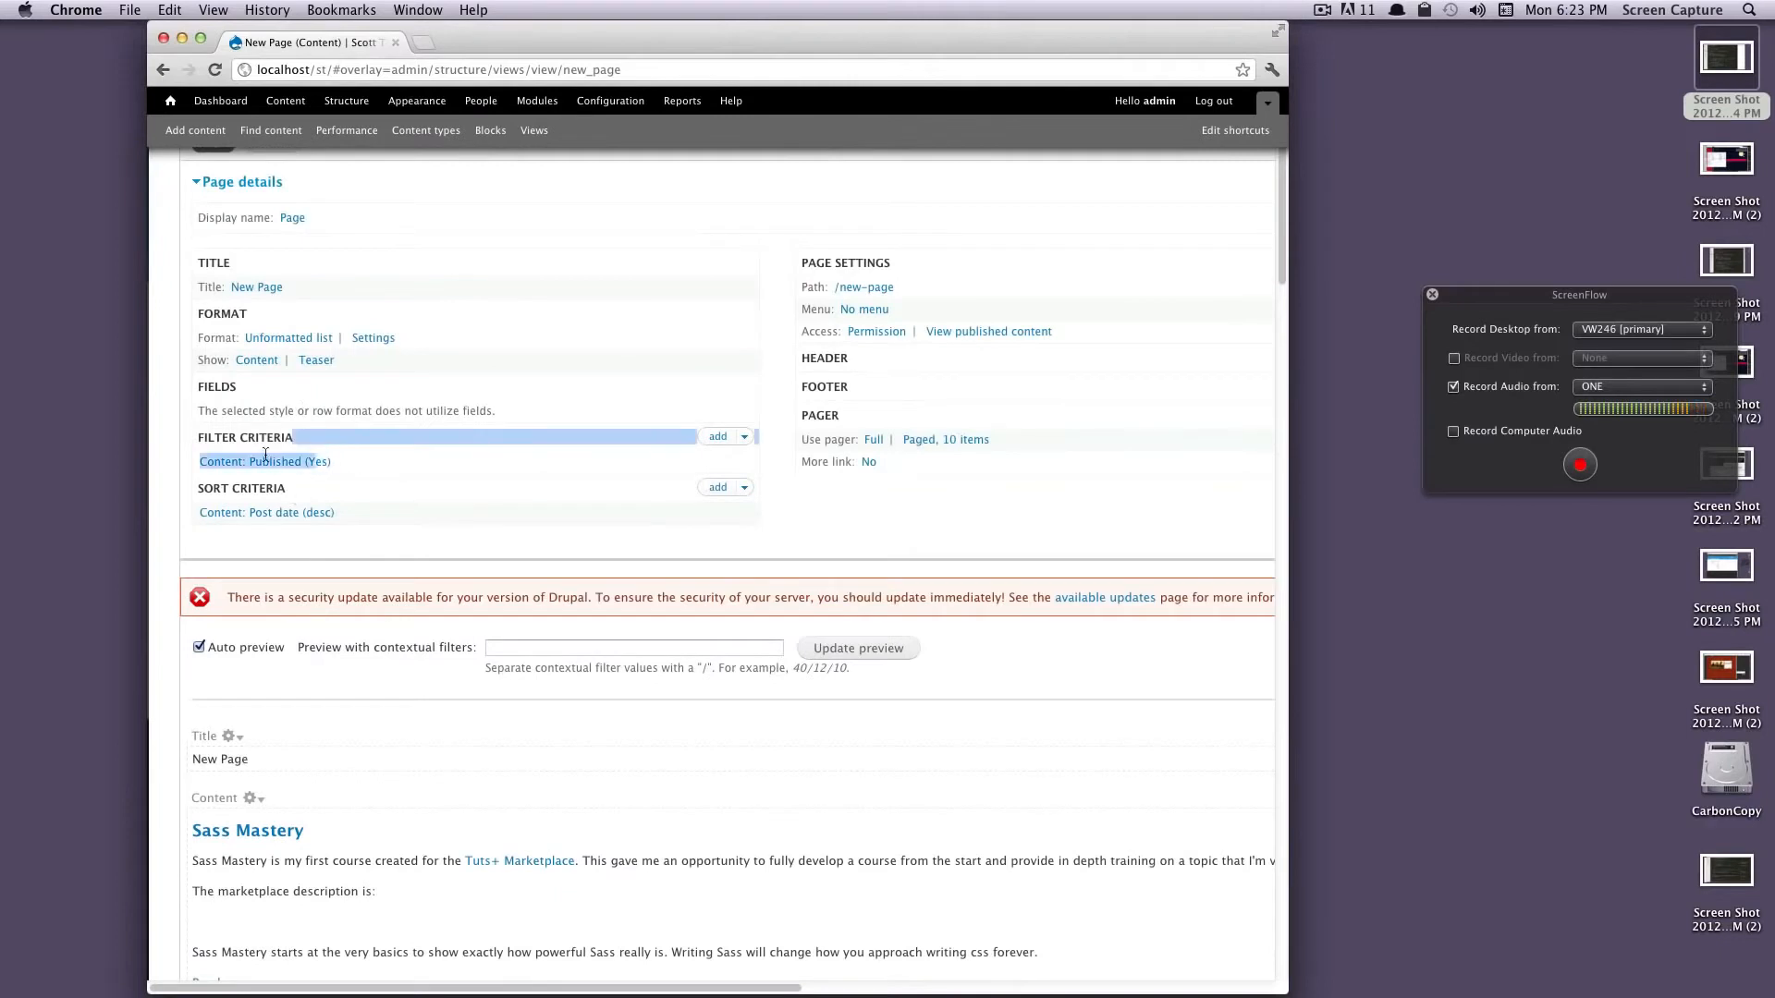
{"action": "left_click", "coordinate": [418, 411]}
{"action": "left_click_drag", "start_coordinate": [496, 411], "coordinate": [211, 410]}
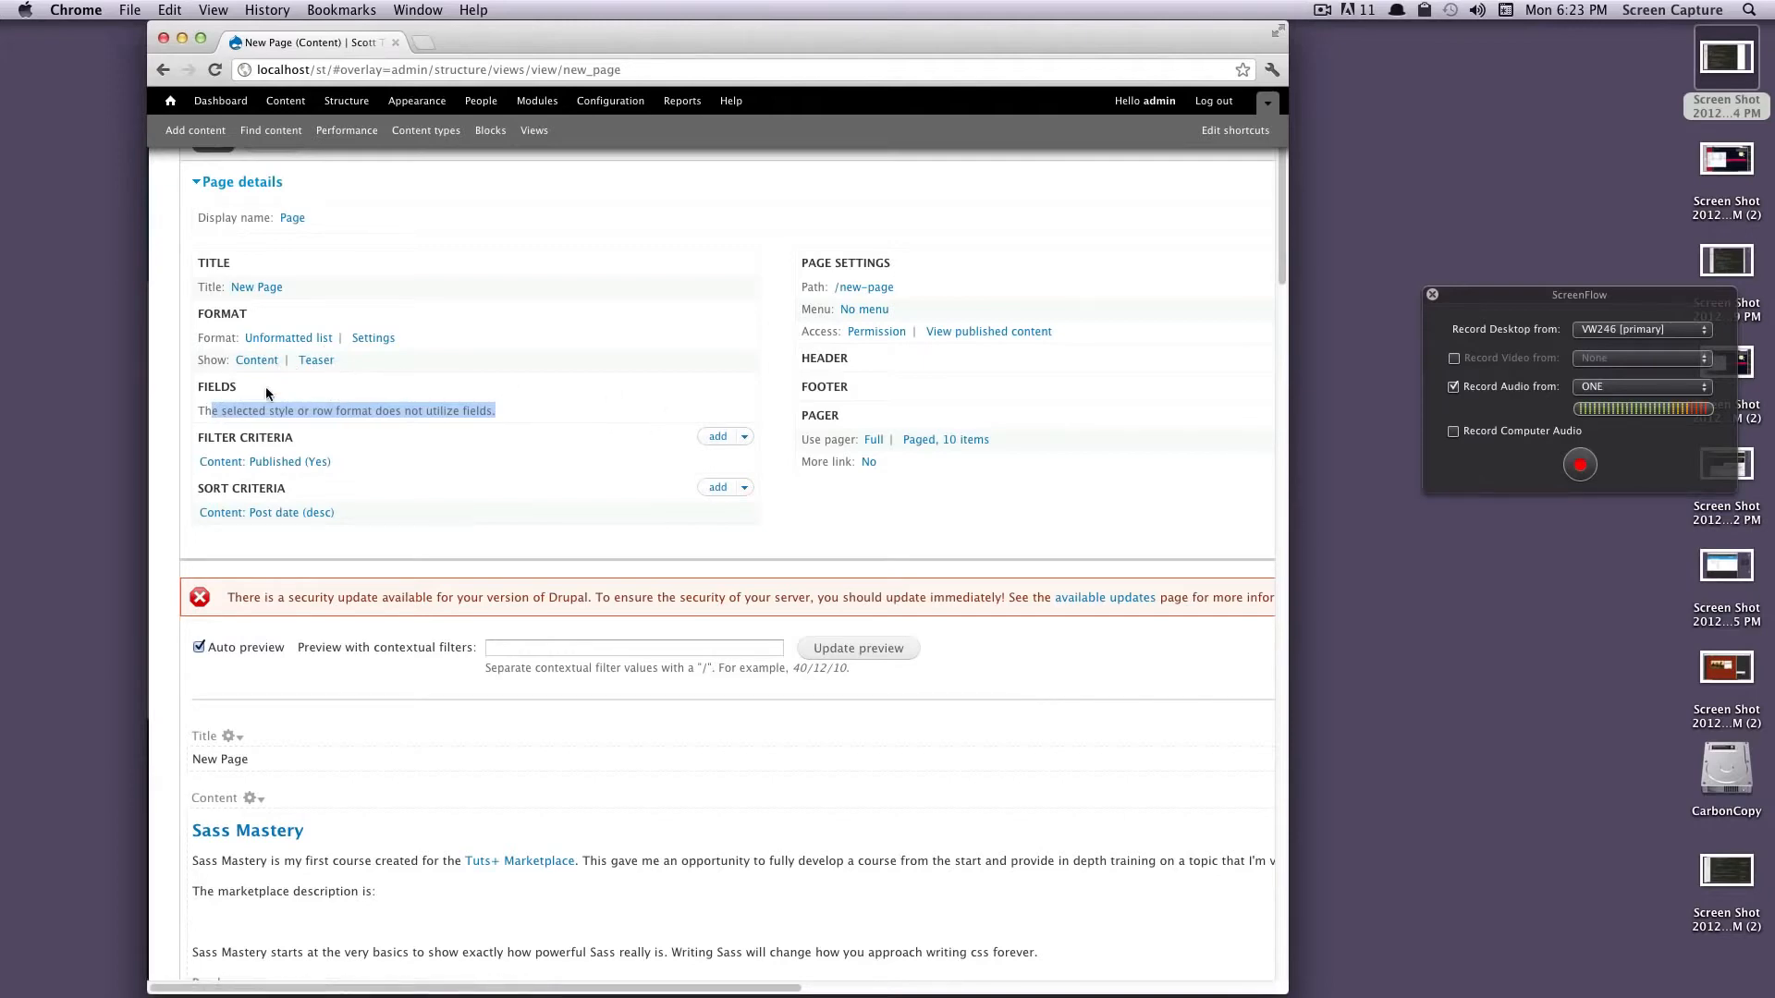
{"action": "scroll", "coordinate": [559, 479], "scroll_direction": "down", "scroll_amount": 10}
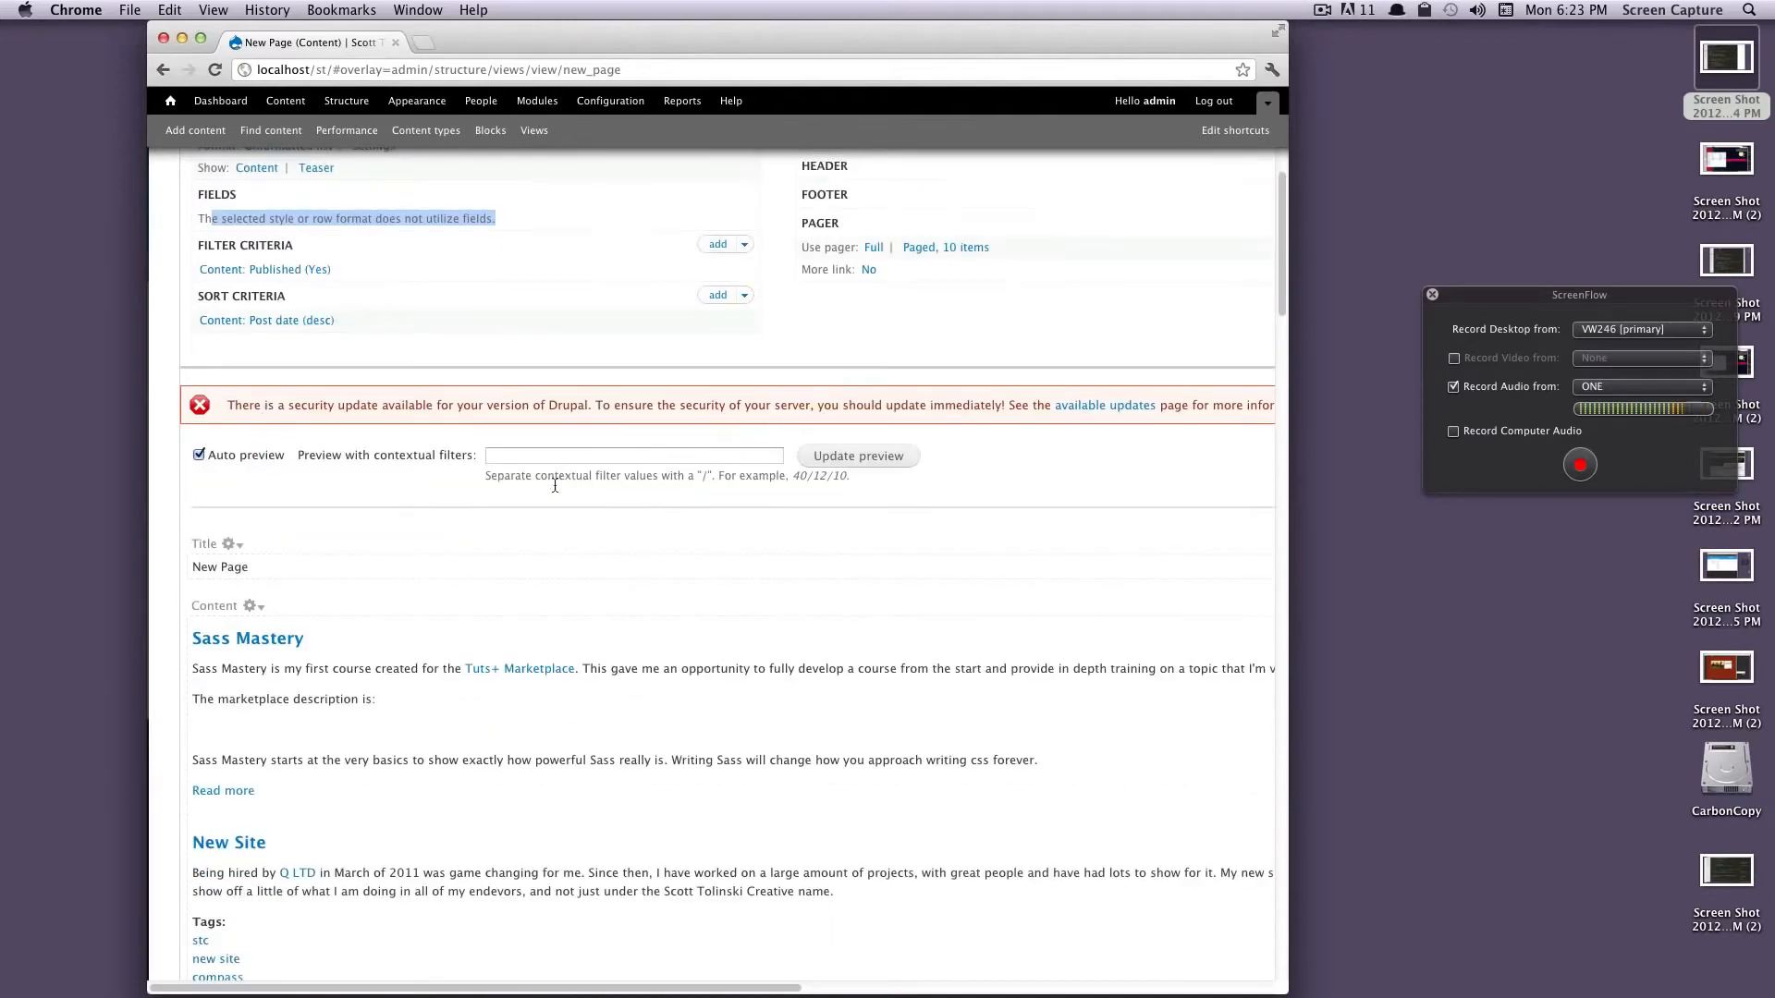
{"action": "scroll", "coordinate": [411, 587], "scroll_direction": "down", "scroll_amount": 5}
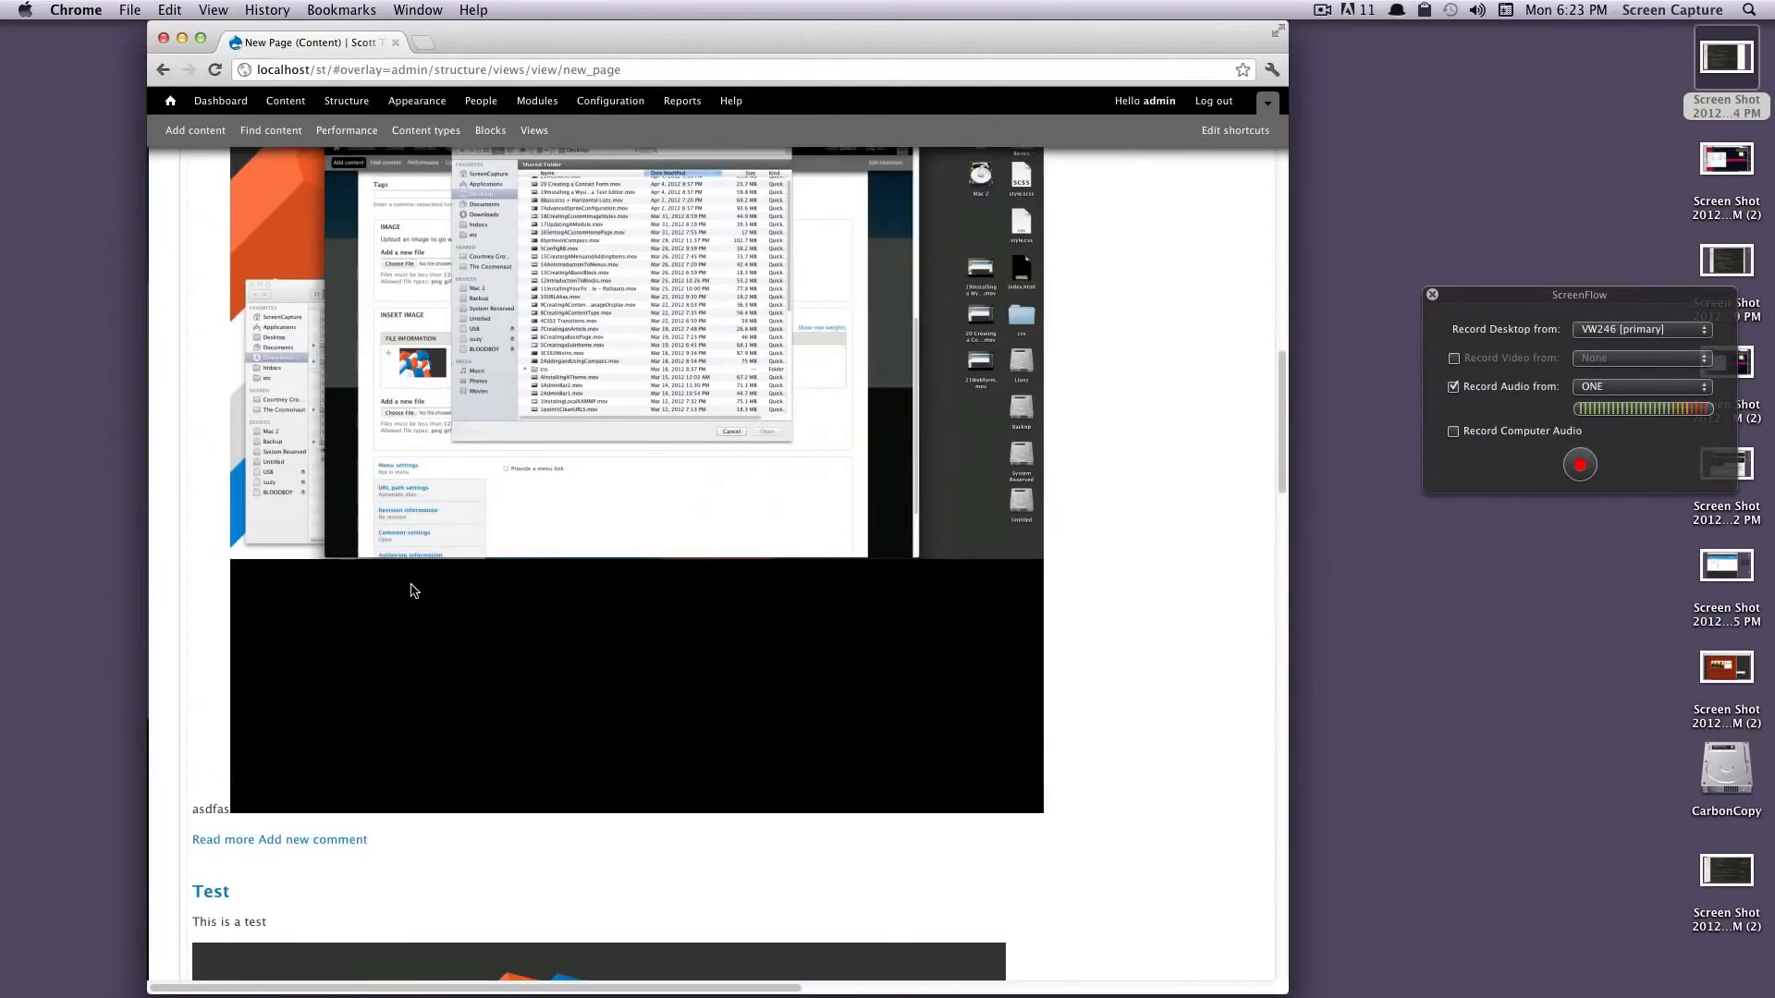
{"action": "scroll", "coordinate": [421, 580], "scroll_direction": "up", "scroll_amount": 15}
{"action": "scroll", "coordinate": [423, 577], "scroll_direction": "up", "scroll_amount": 5}
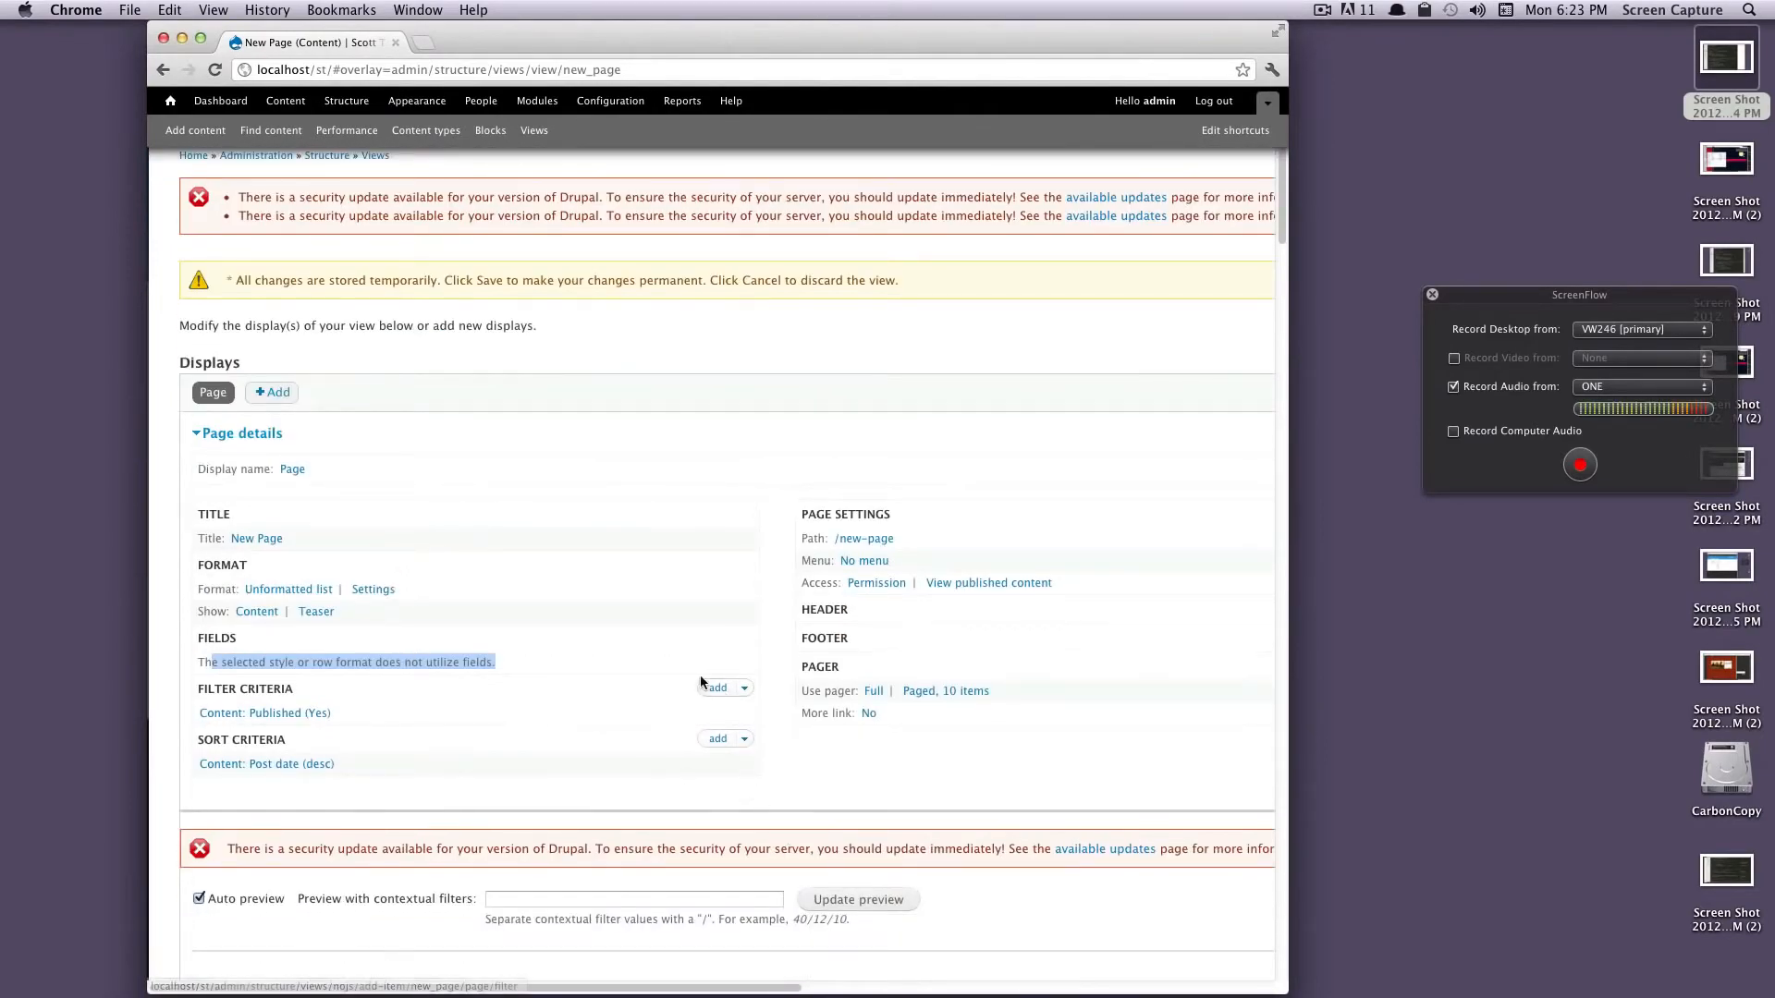
Step: Add a Content: Type filter criterion for all displays that limits the view to the Article content type
{"action": "left_click", "coordinate": [718, 691]}
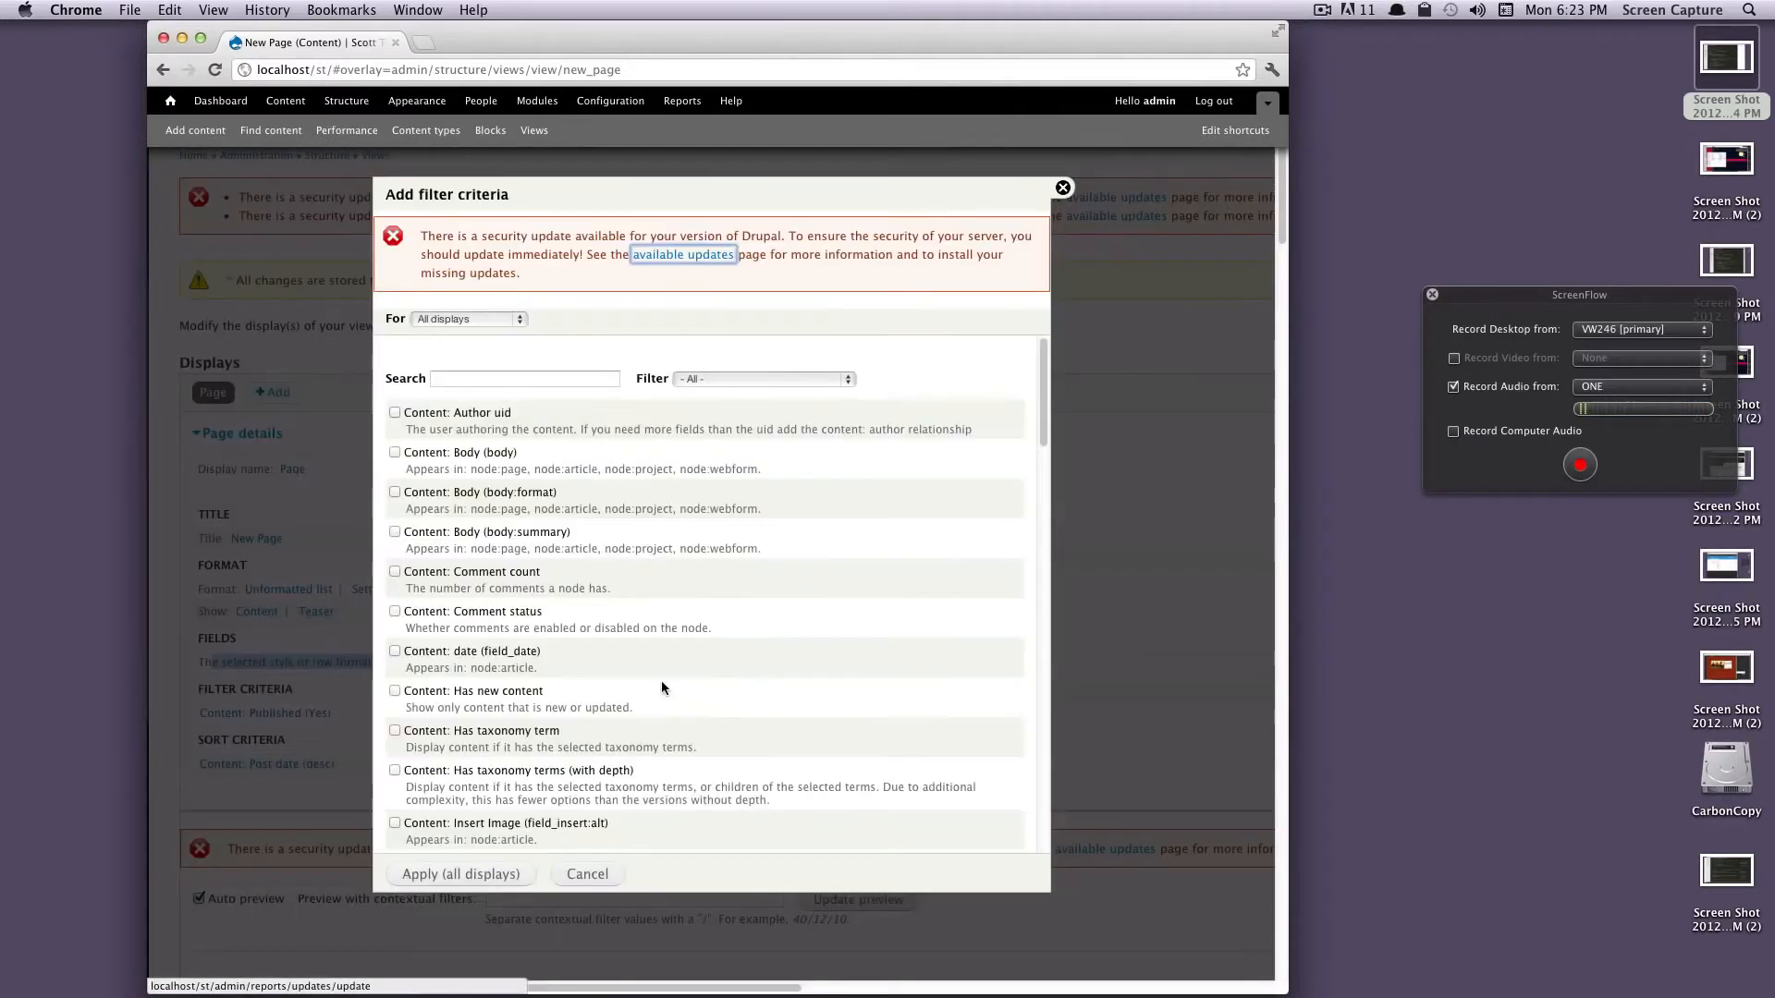
{"action": "scroll", "coordinate": [610, 647], "scroll_direction": "down", "scroll_amount": 10}
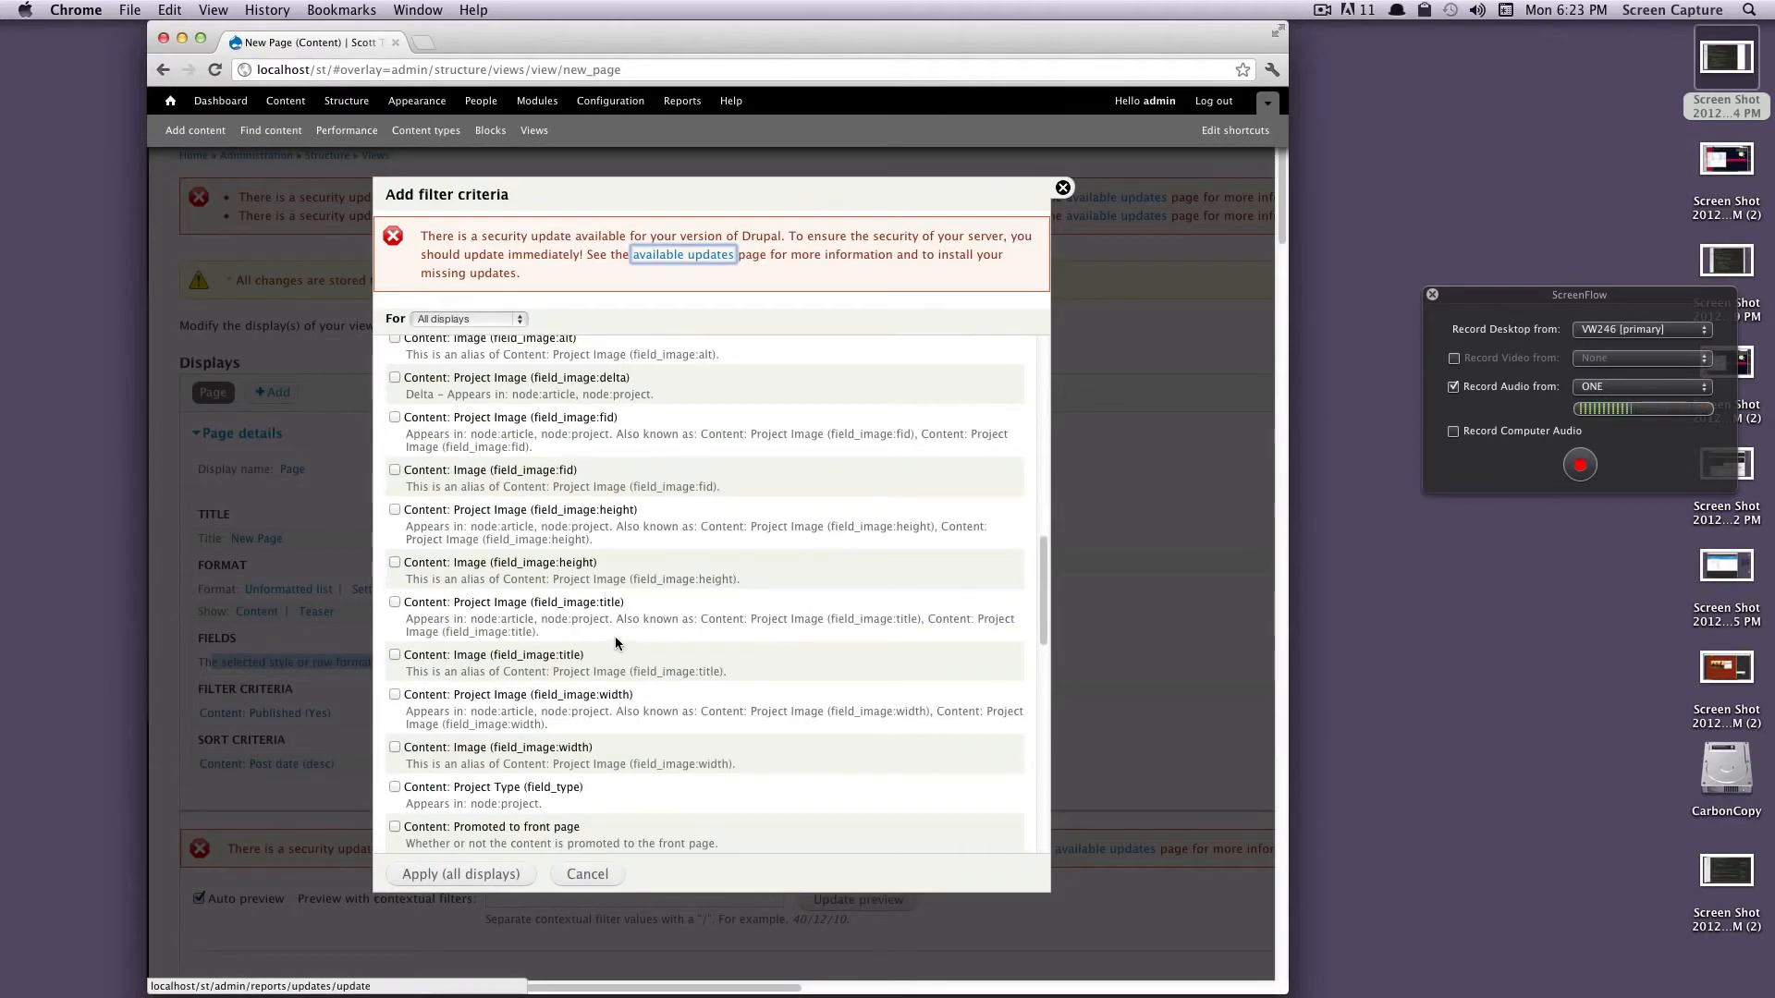
{"action": "scroll", "coordinate": [614, 638], "scroll_direction": "down", "scroll_amount": 5}
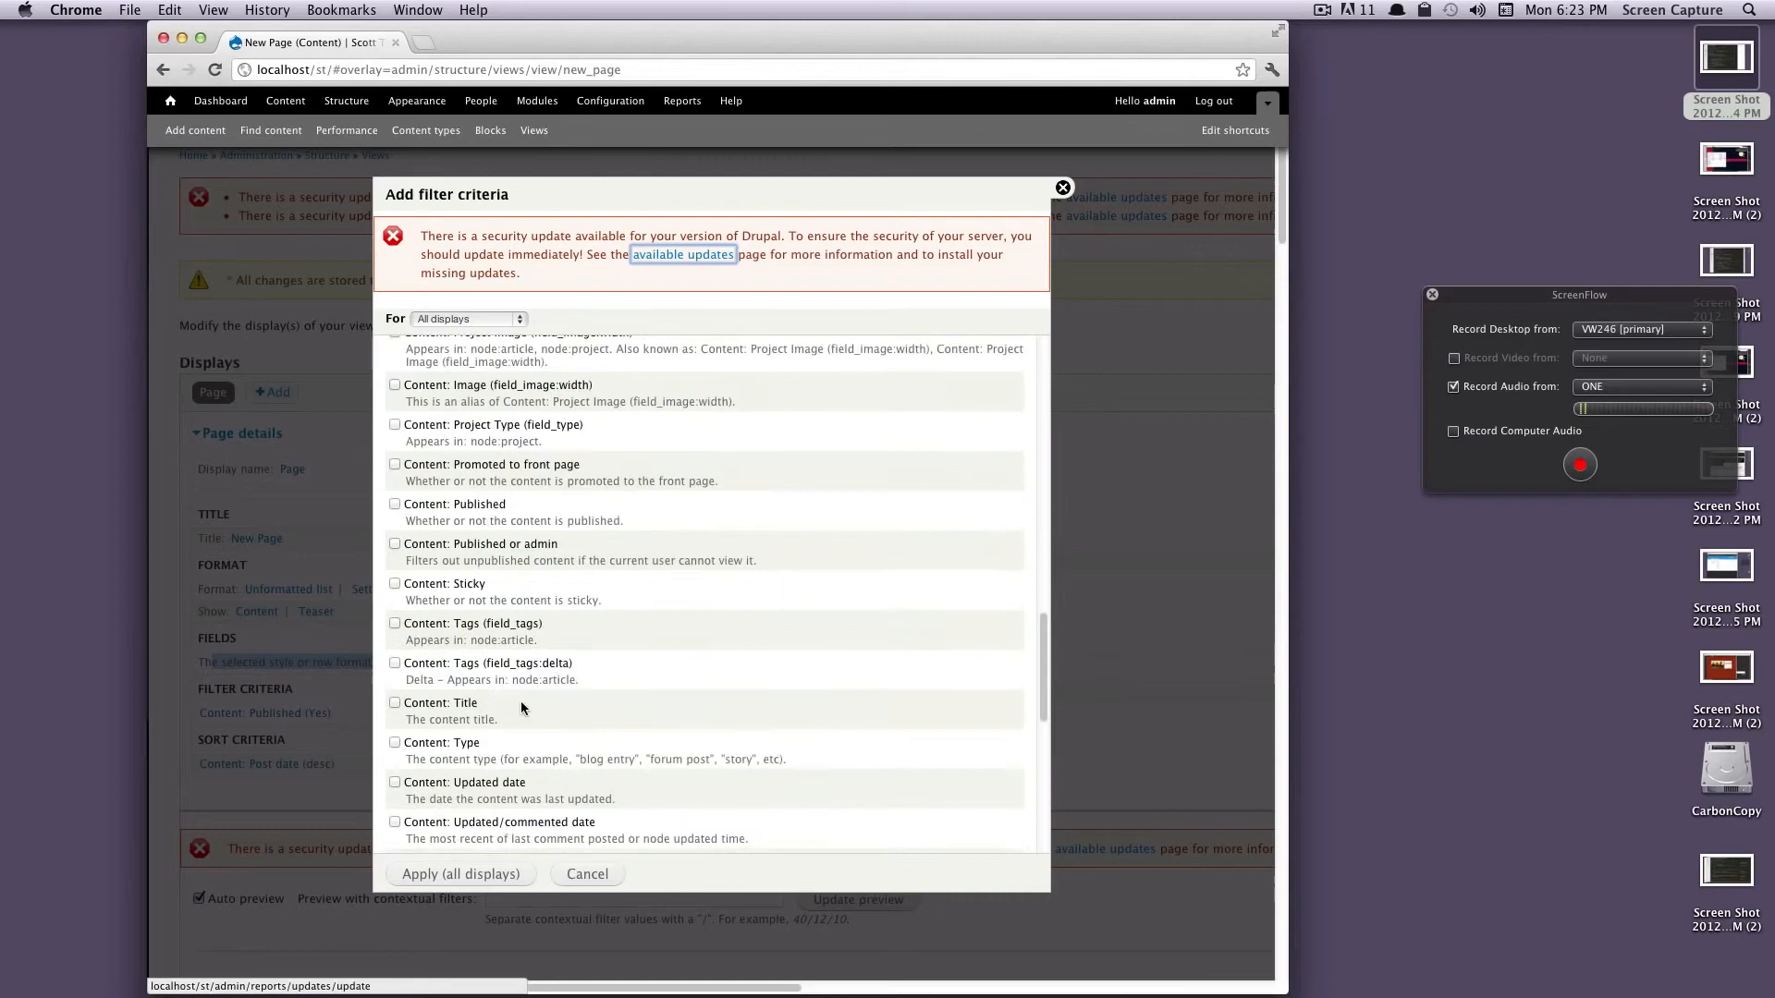
{"action": "left_click", "coordinate": [394, 742]}
{"action": "left_click", "coordinate": [450, 876]}
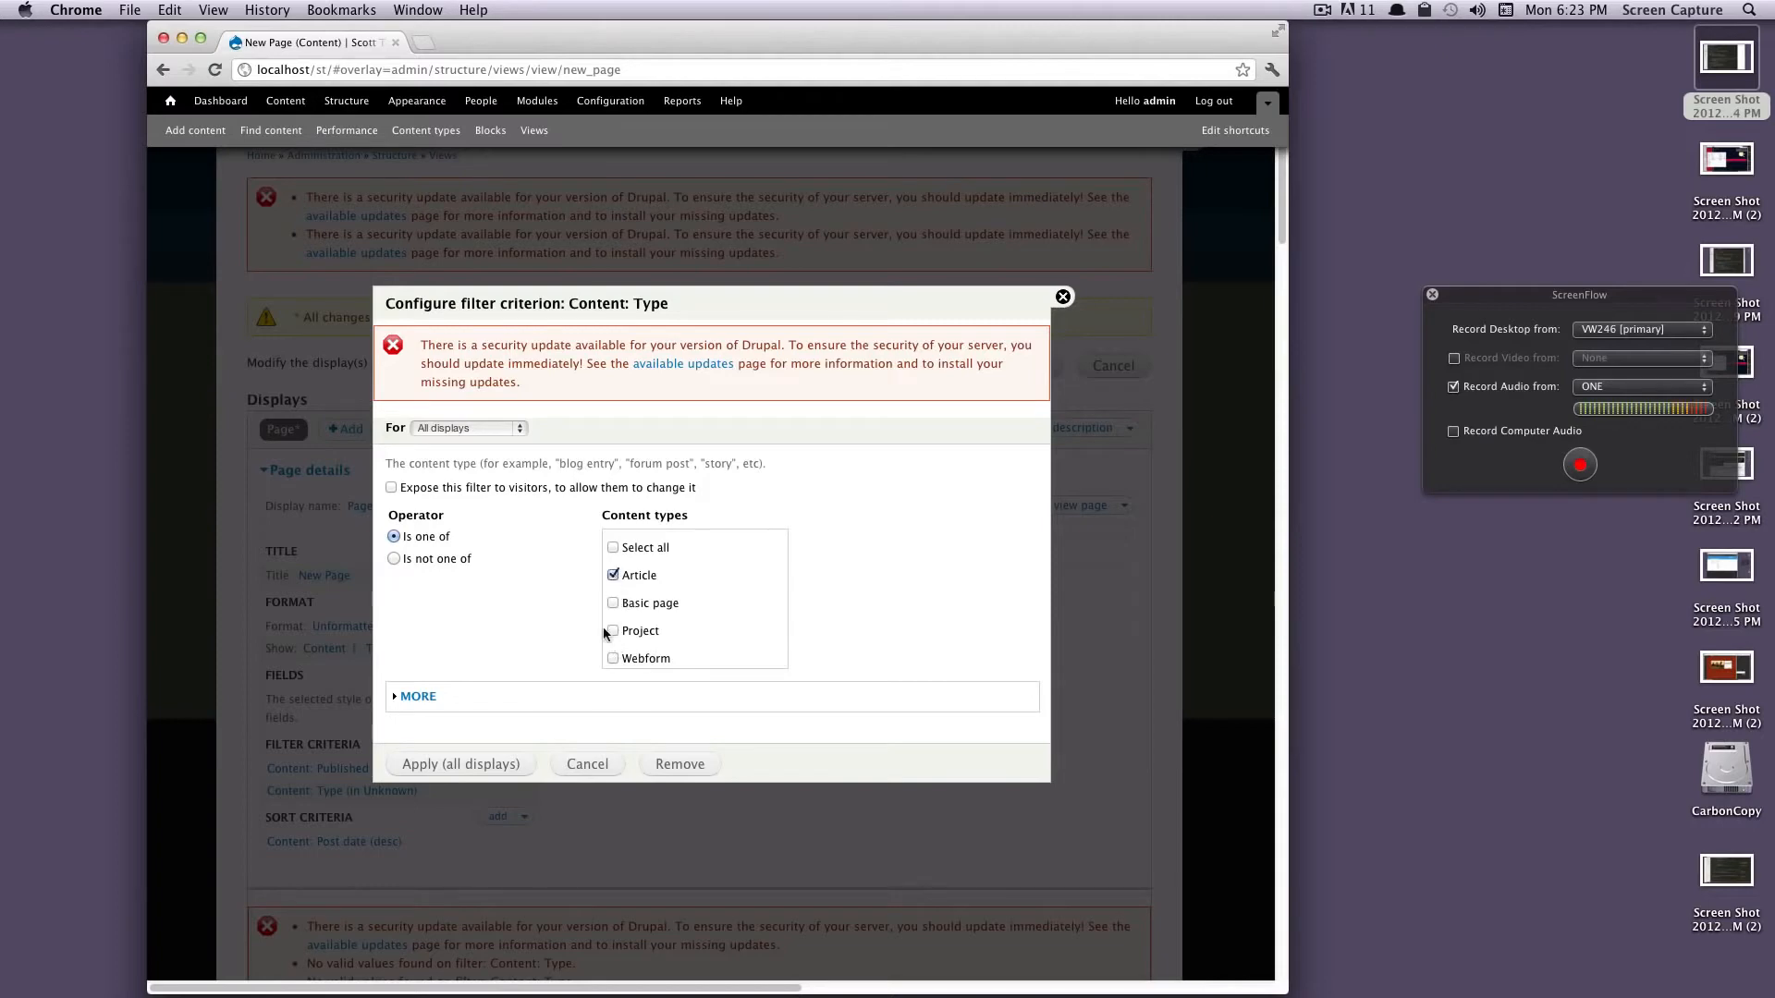
{"action": "left_click", "coordinate": [457, 764]}
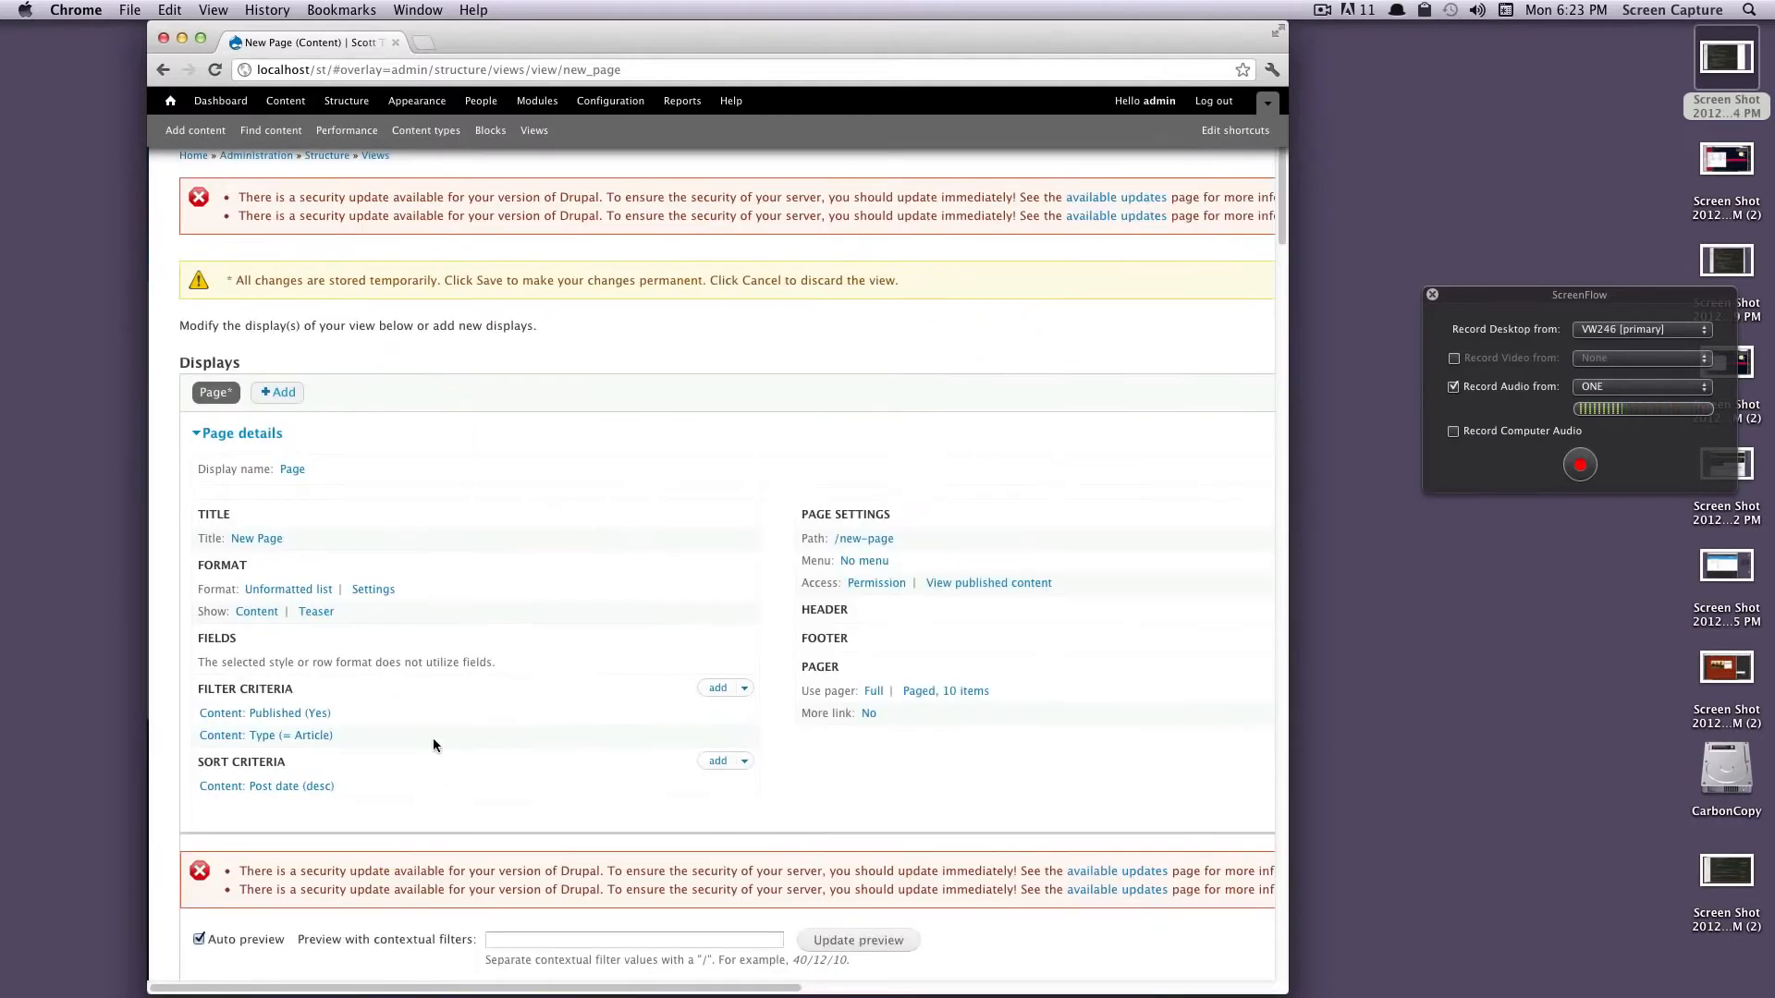
Step: Change the view's row style from Content to Fields for all displays and apply the row style options
{"action": "left_click", "coordinate": [252, 612]}
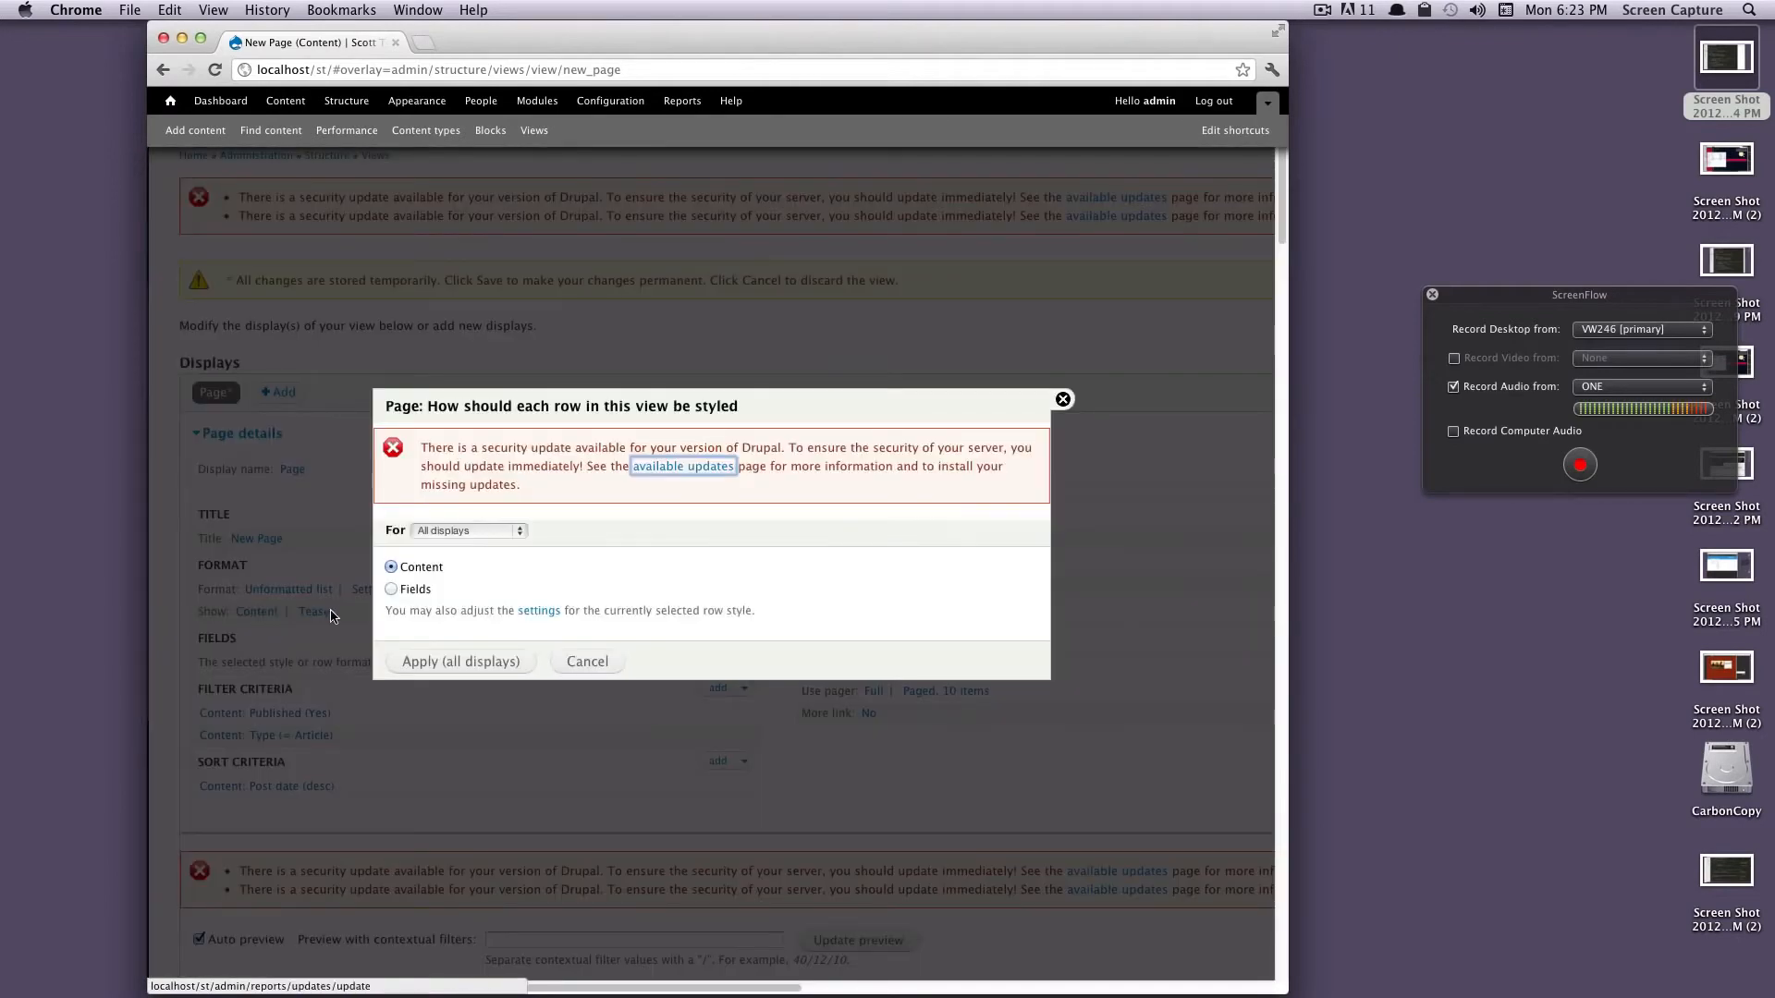
{"action": "left_click", "coordinate": [392, 588]}
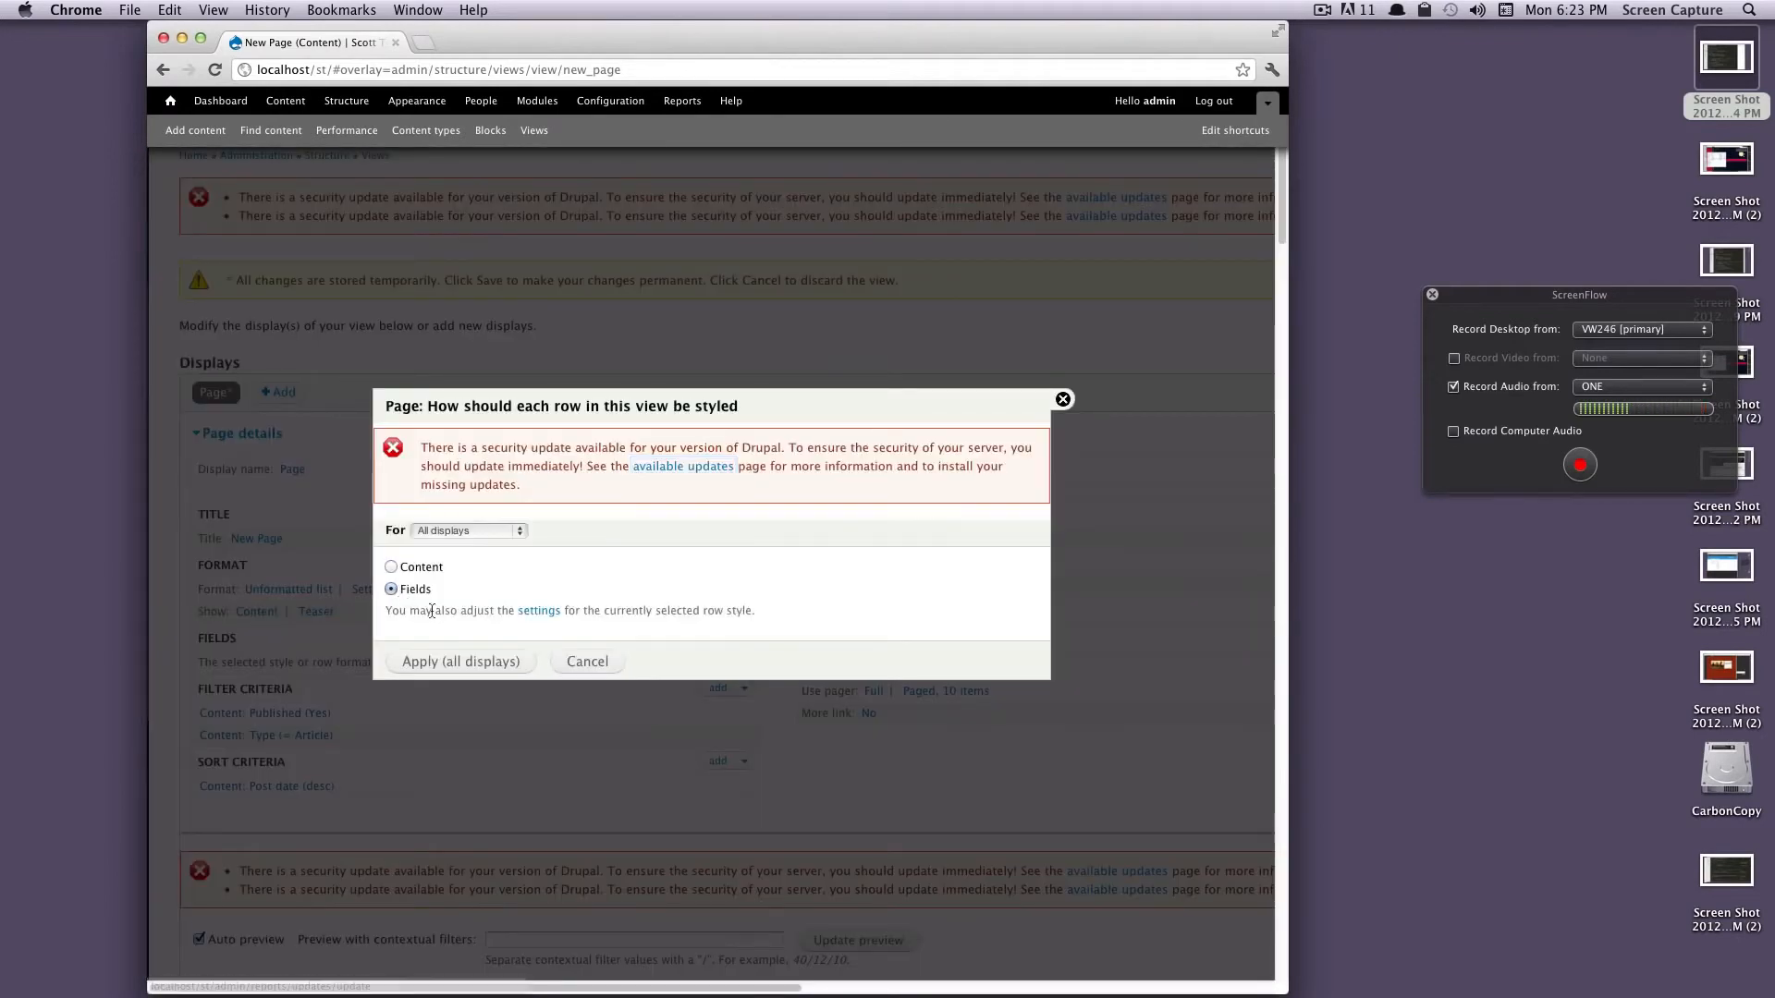
{"action": "left_click", "coordinate": [436, 662]}
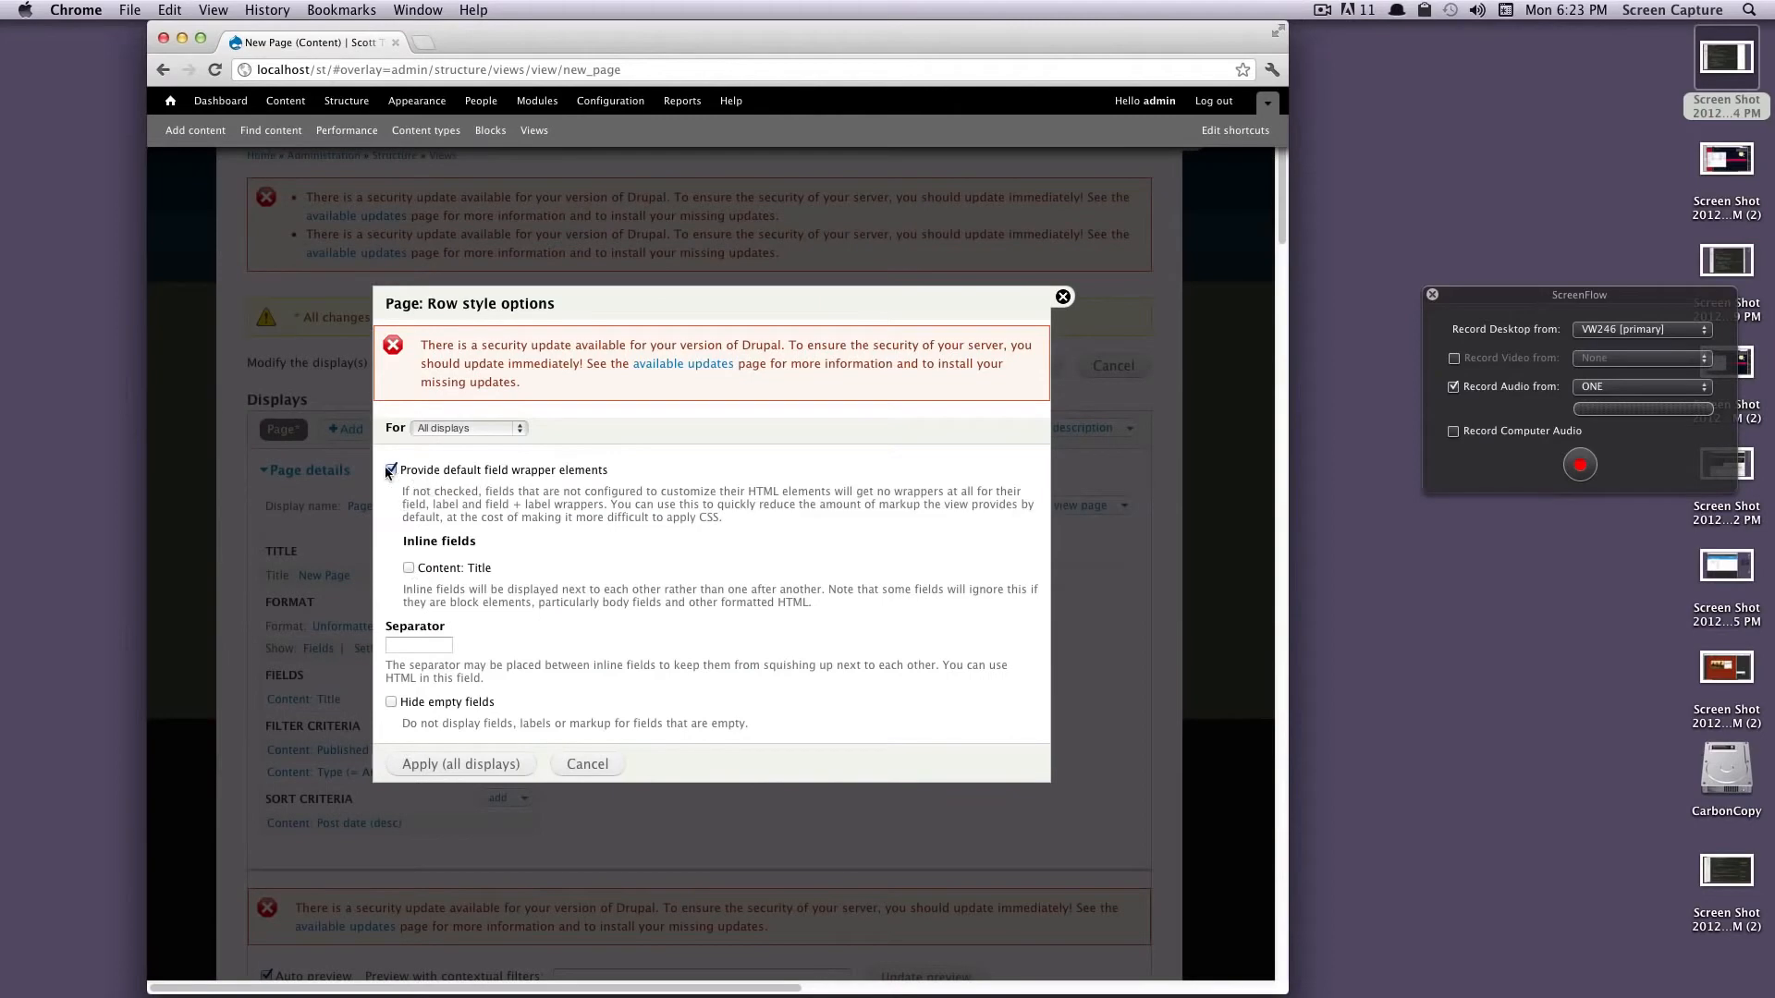
{"action": "left_click", "coordinate": [390, 468]}
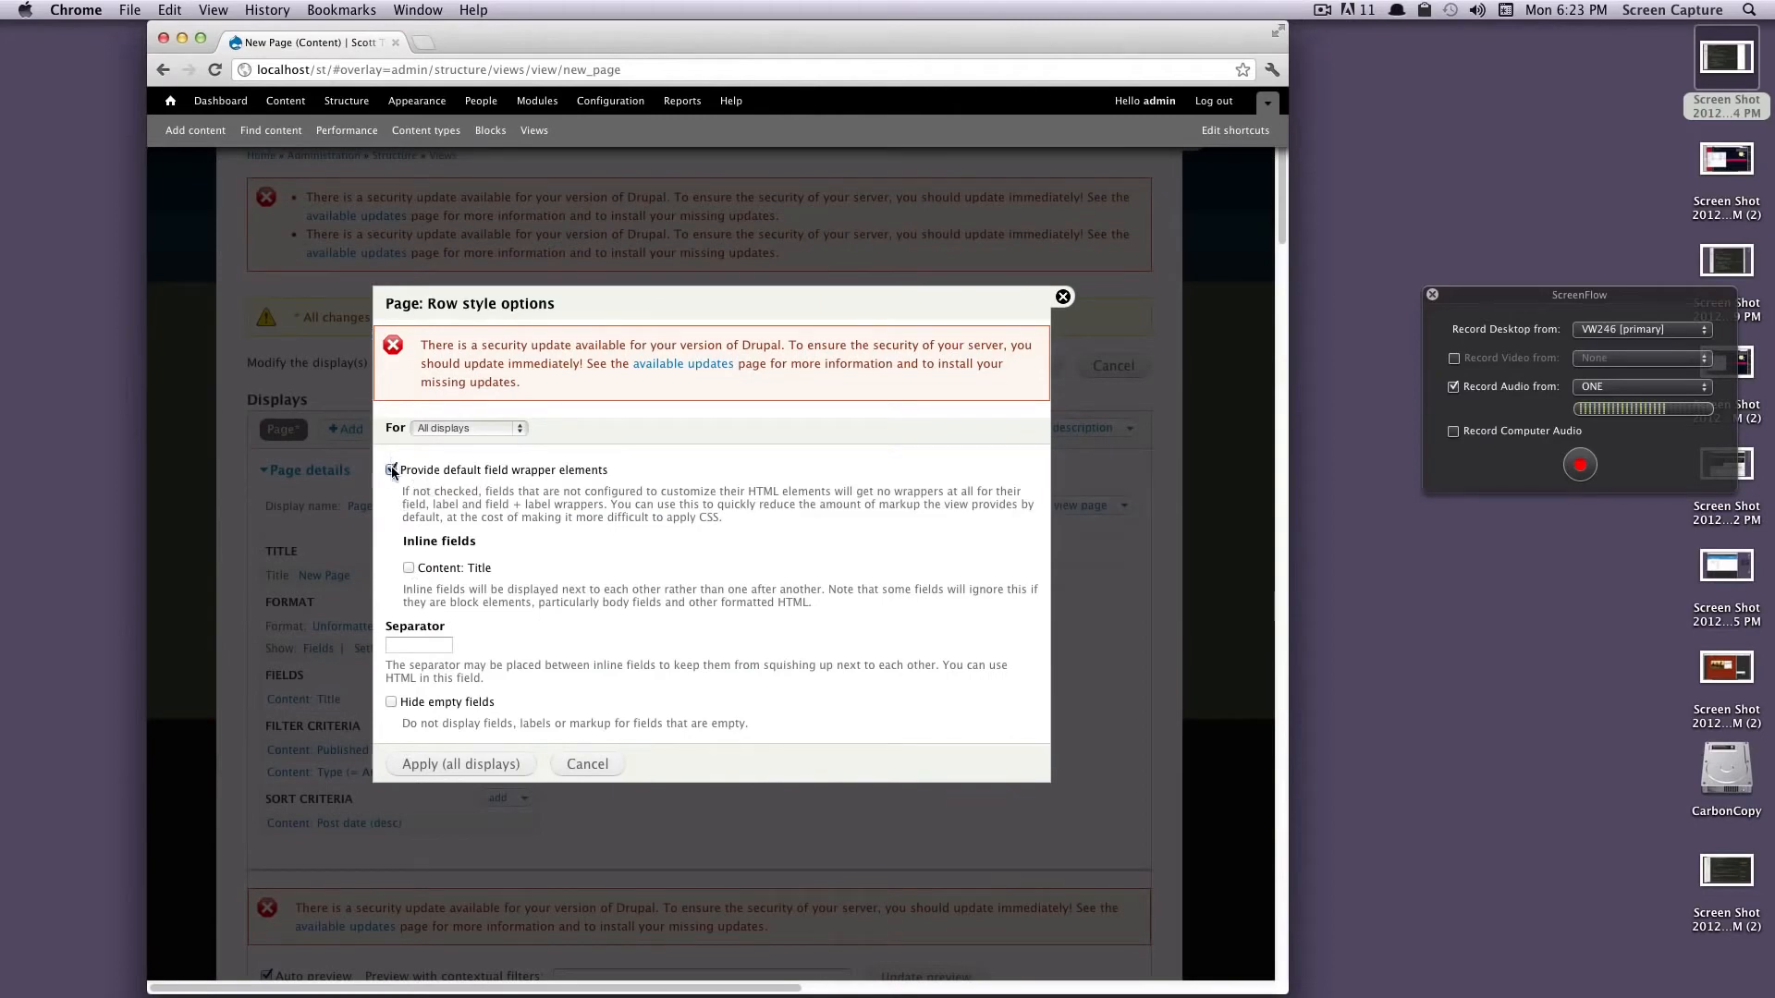
{"action": "left_click", "coordinate": [469, 761]}
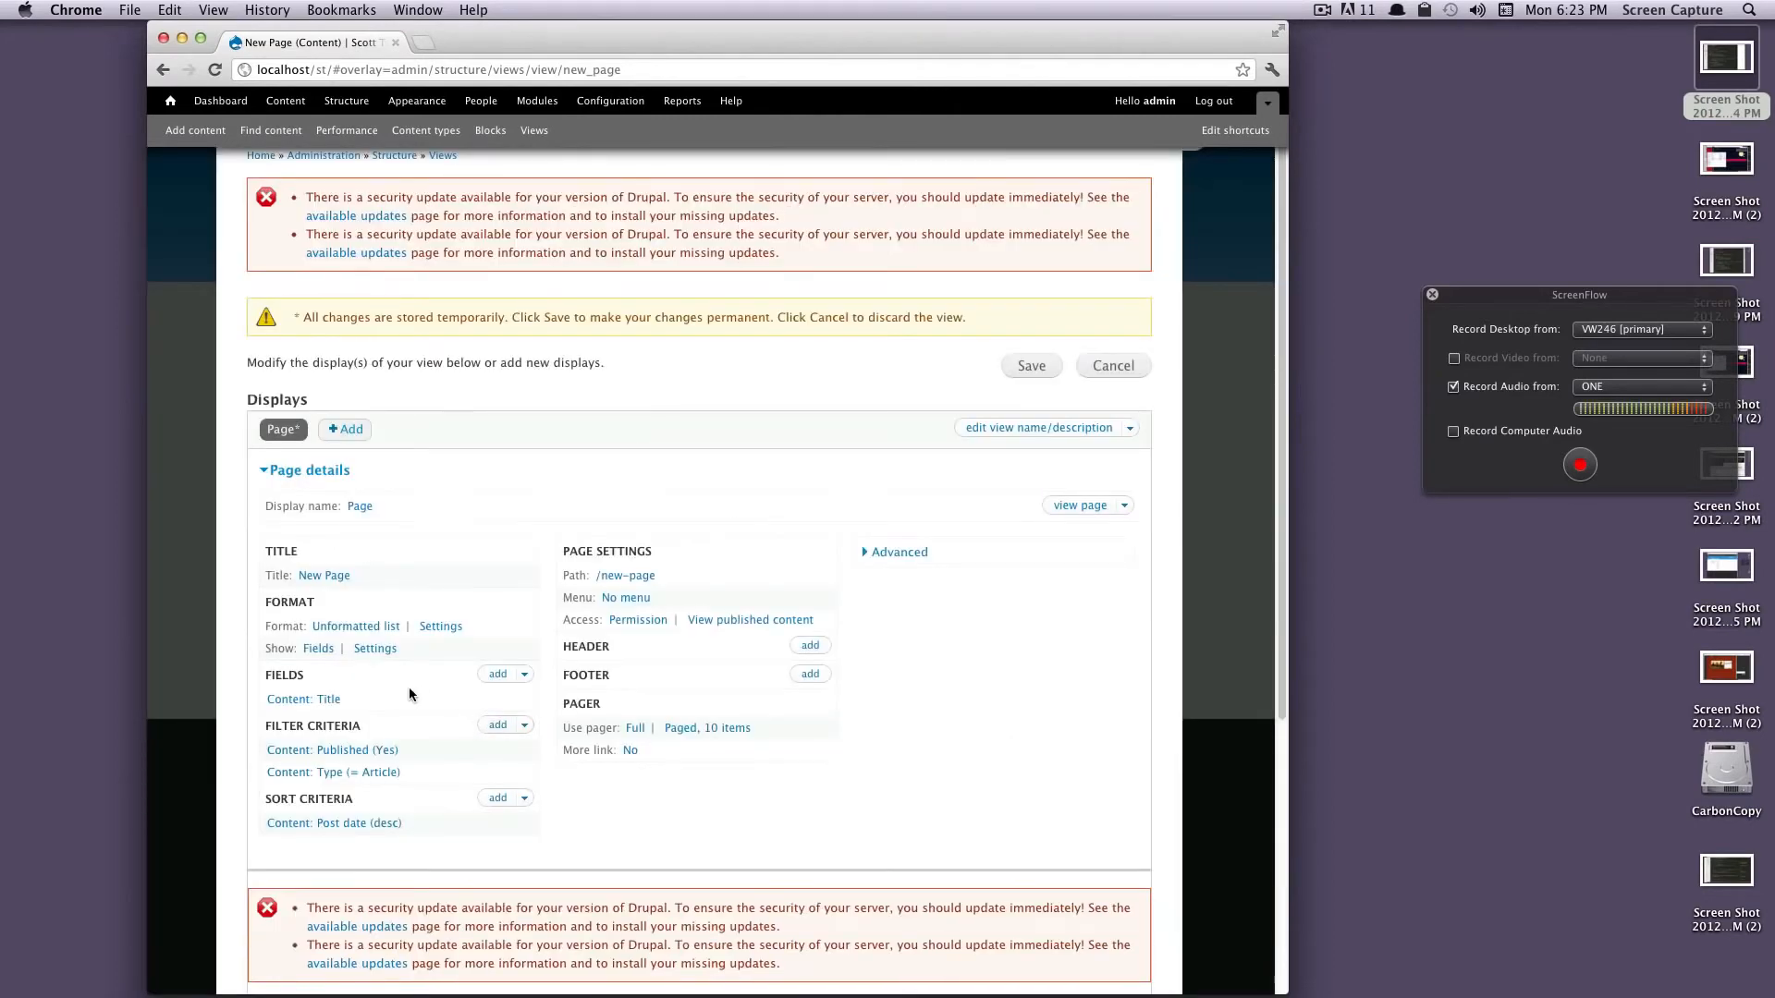
{"action": "scroll", "coordinate": [418, 673], "scroll_direction": "down", "scroll_amount": 2}
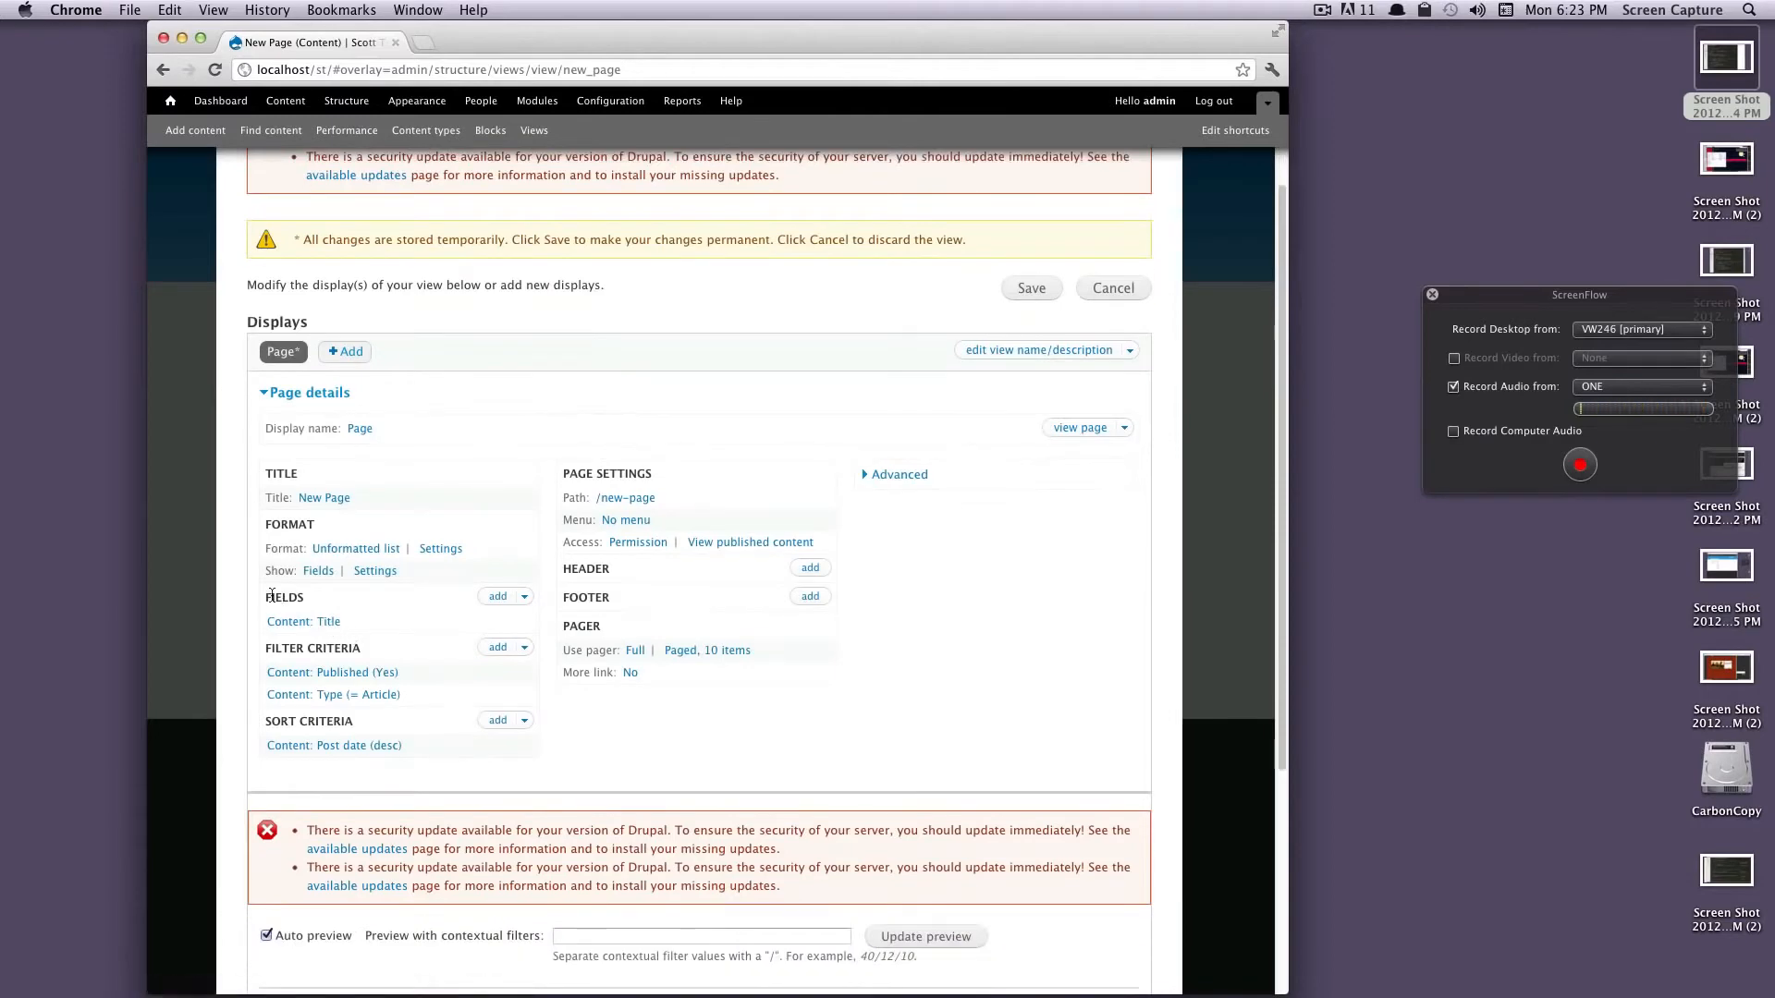
Step: Add the Content: Post date field to the view for all displays, keeping its default label and long date format
{"action": "mouse_move", "coordinate": [267, 599]}
{"action": "left_mouse_down"}
{"action": "mouse_move", "coordinate": [333, 626]}
{"action": "mouse_move", "coordinate": [266, 626]}
{"action": "left_mouse_up"}
{"action": "scroll", "coordinate": [308, 633], "scroll_direction": "down", "scroll_amount": 5}
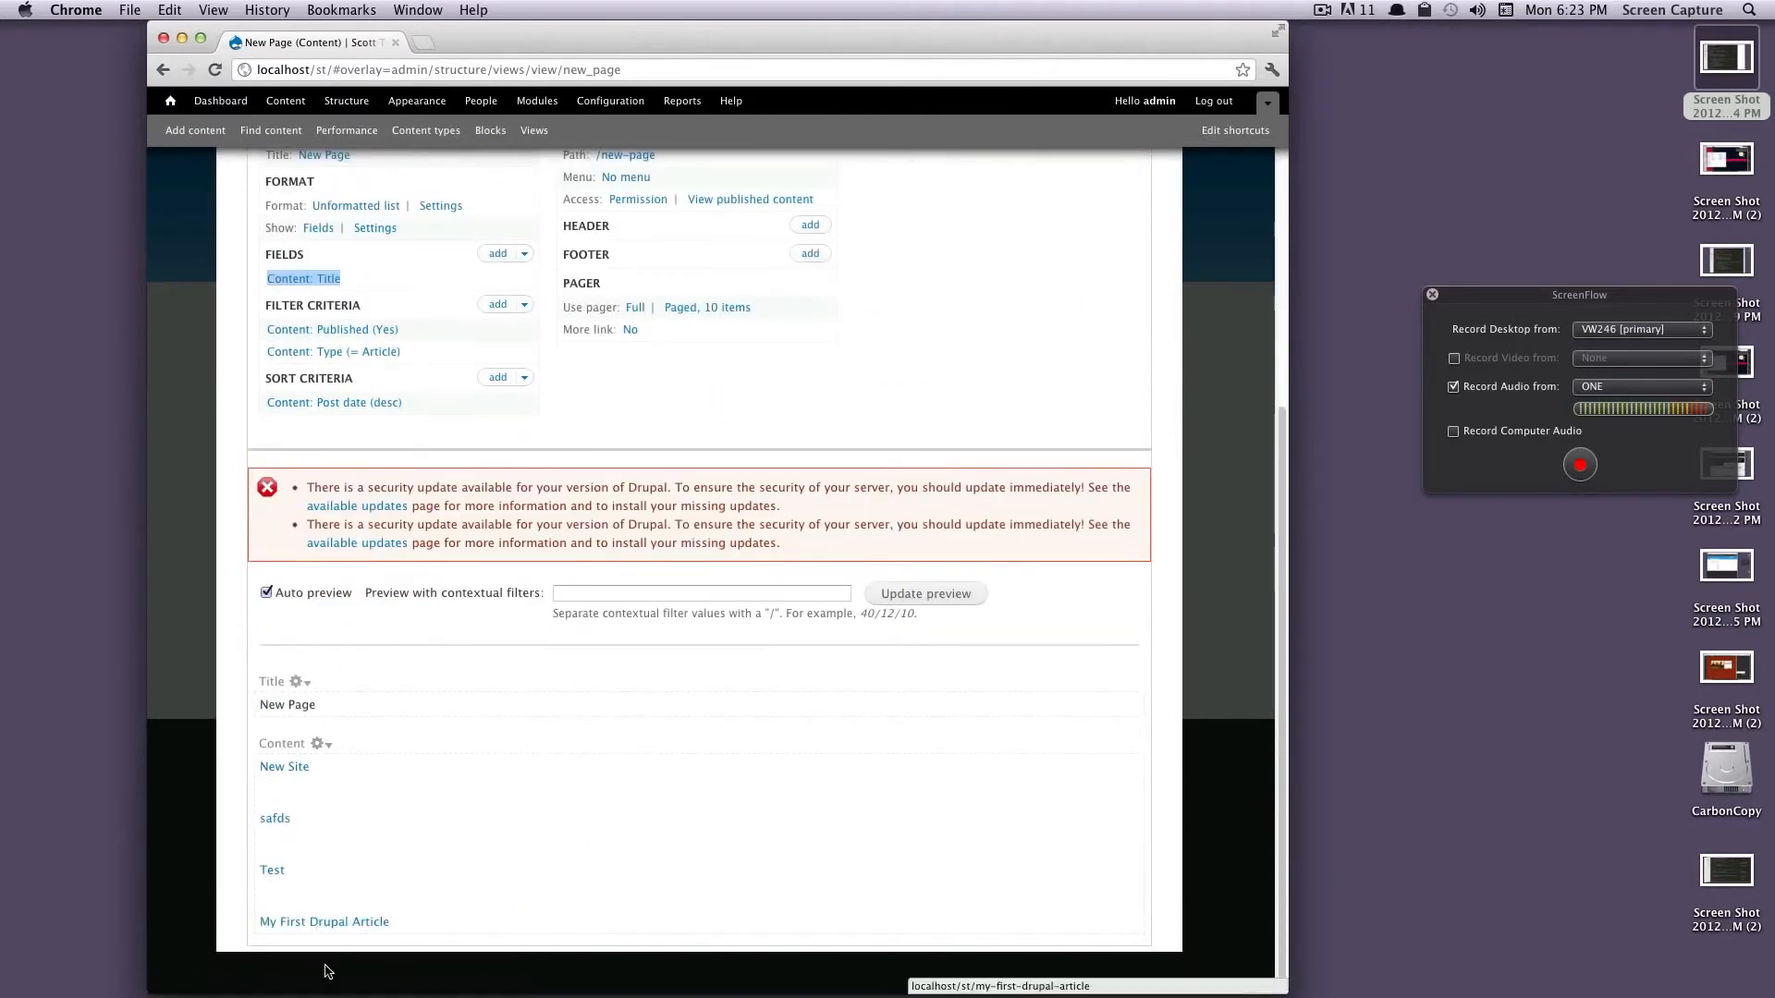
{"action": "scroll", "coordinate": [375, 878], "scroll_direction": "up", "scroll_amount": 4}
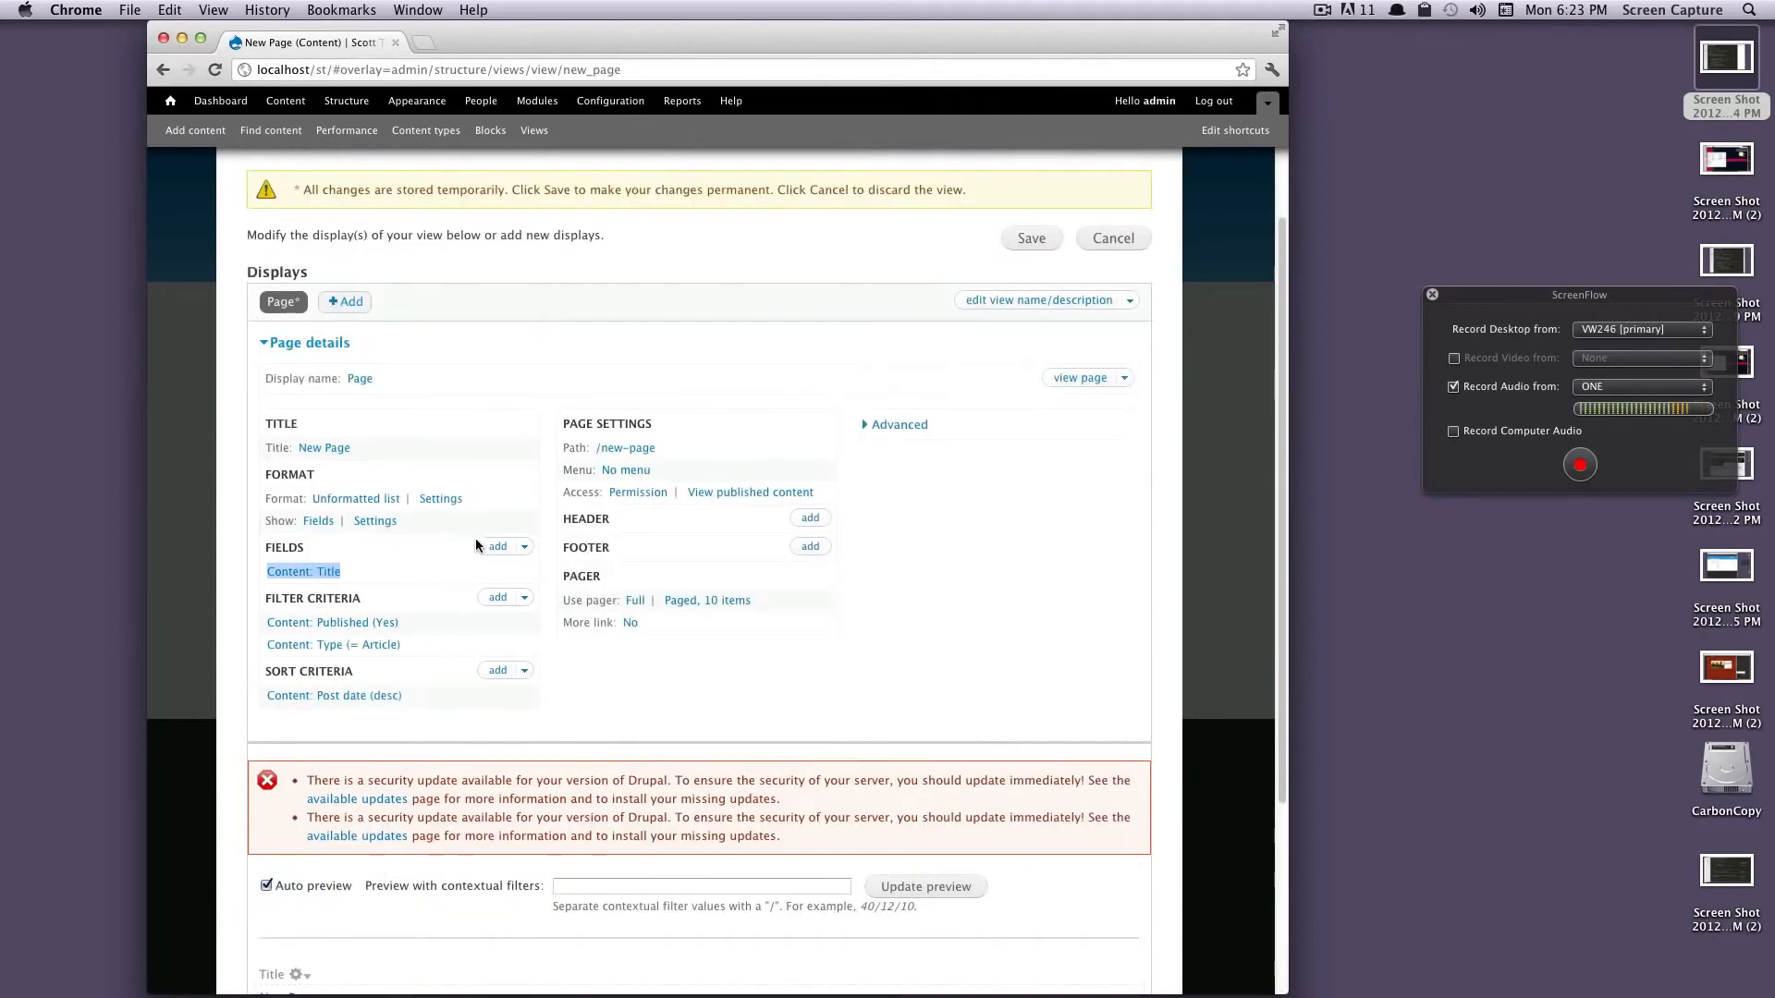
{"action": "left_click", "coordinate": [496, 548]}
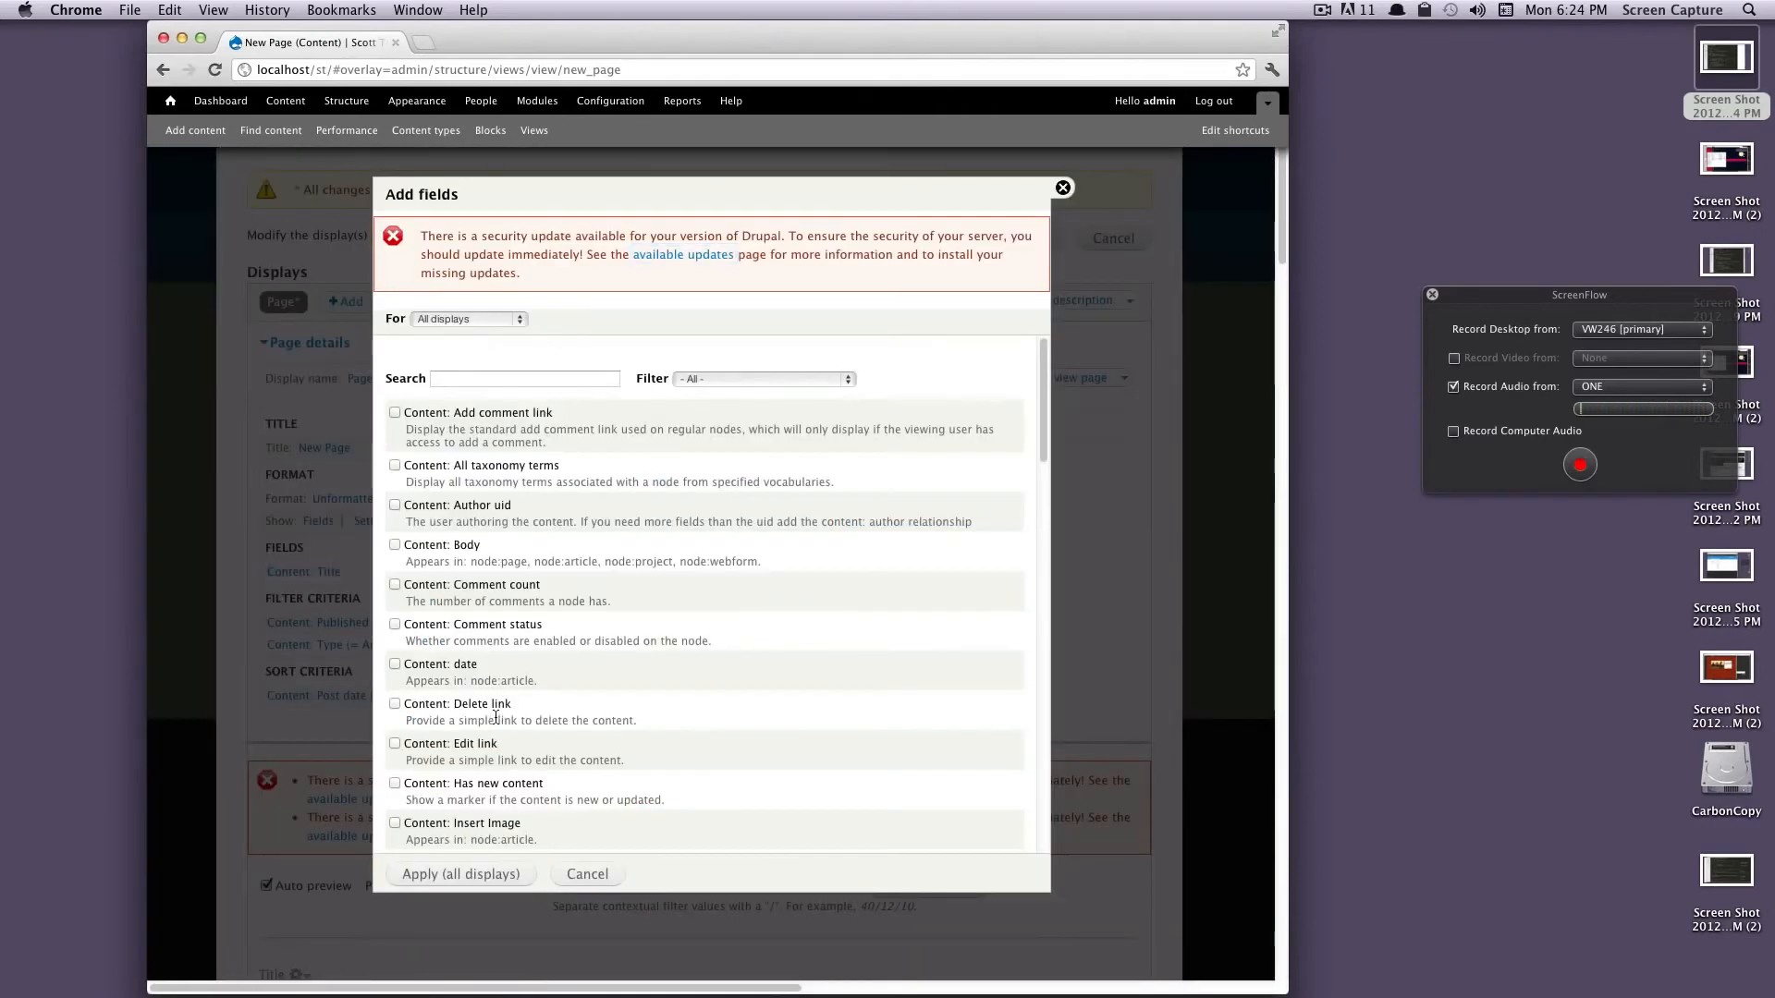
{"action": "scroll", "coordinate": [491, 703], "scroll_direction": "down", "scroll_amount": 8}
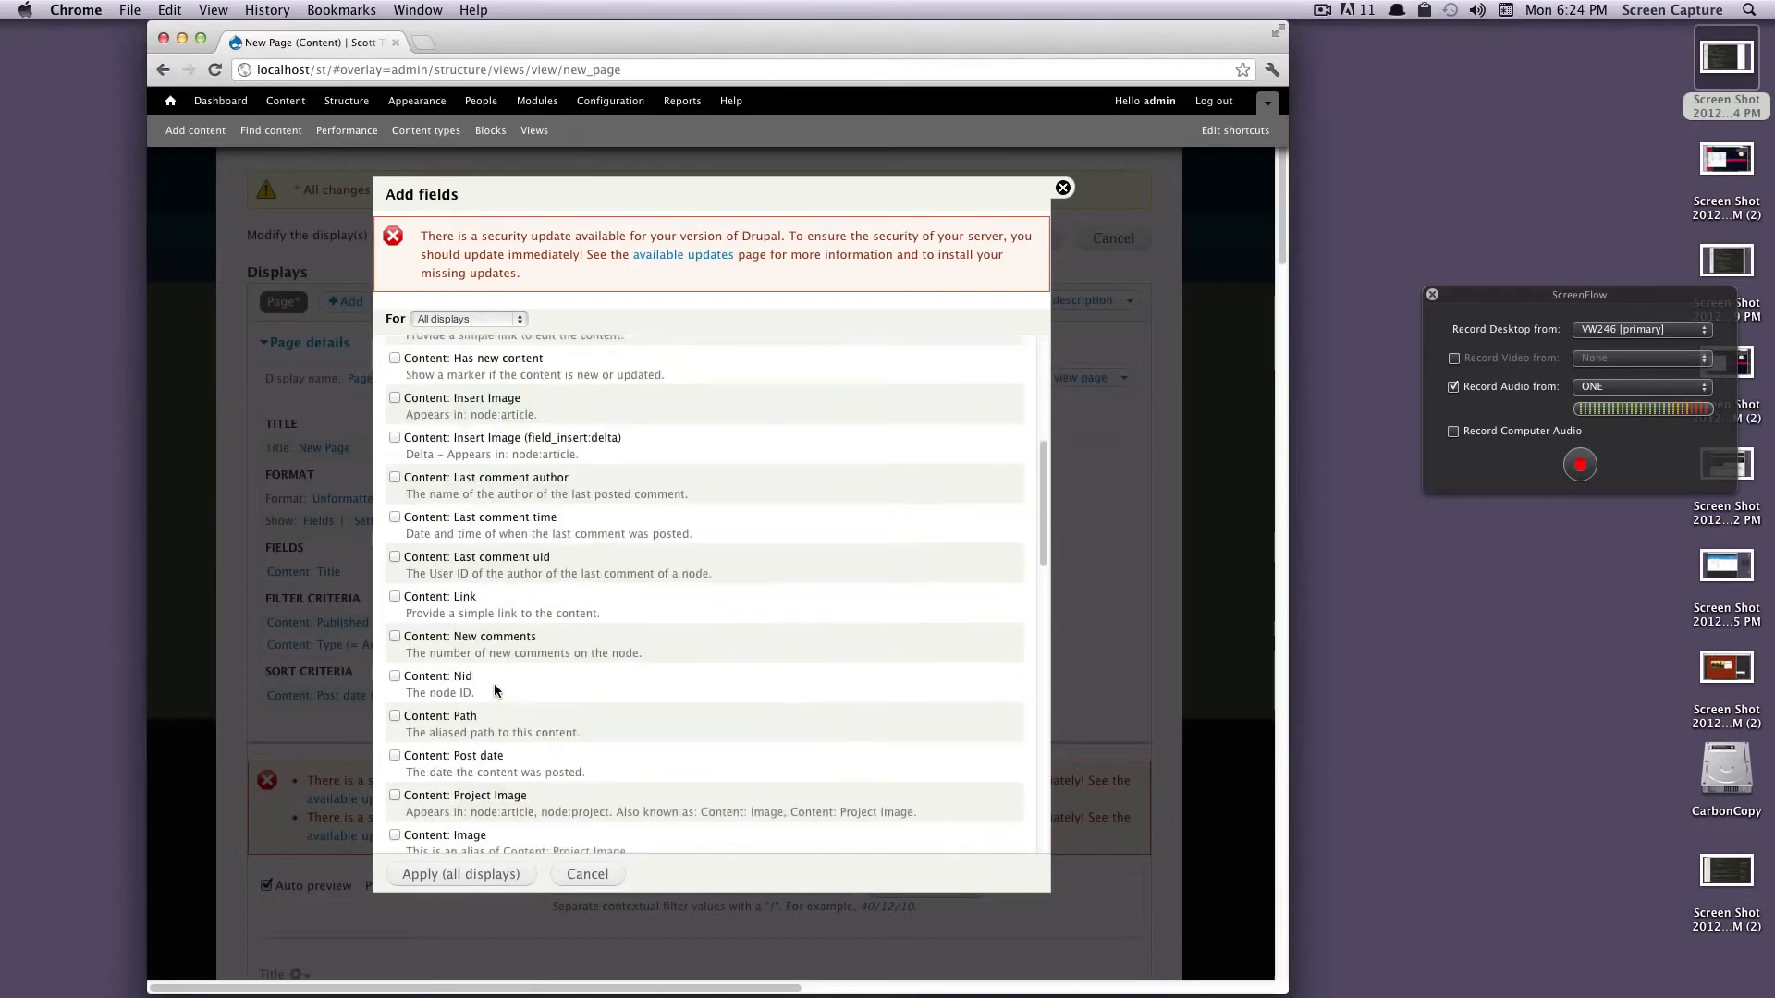
{"action": "scroll", "coordinate": [495, 688], "scroll_direction": "down", "scroll_amount": 3}
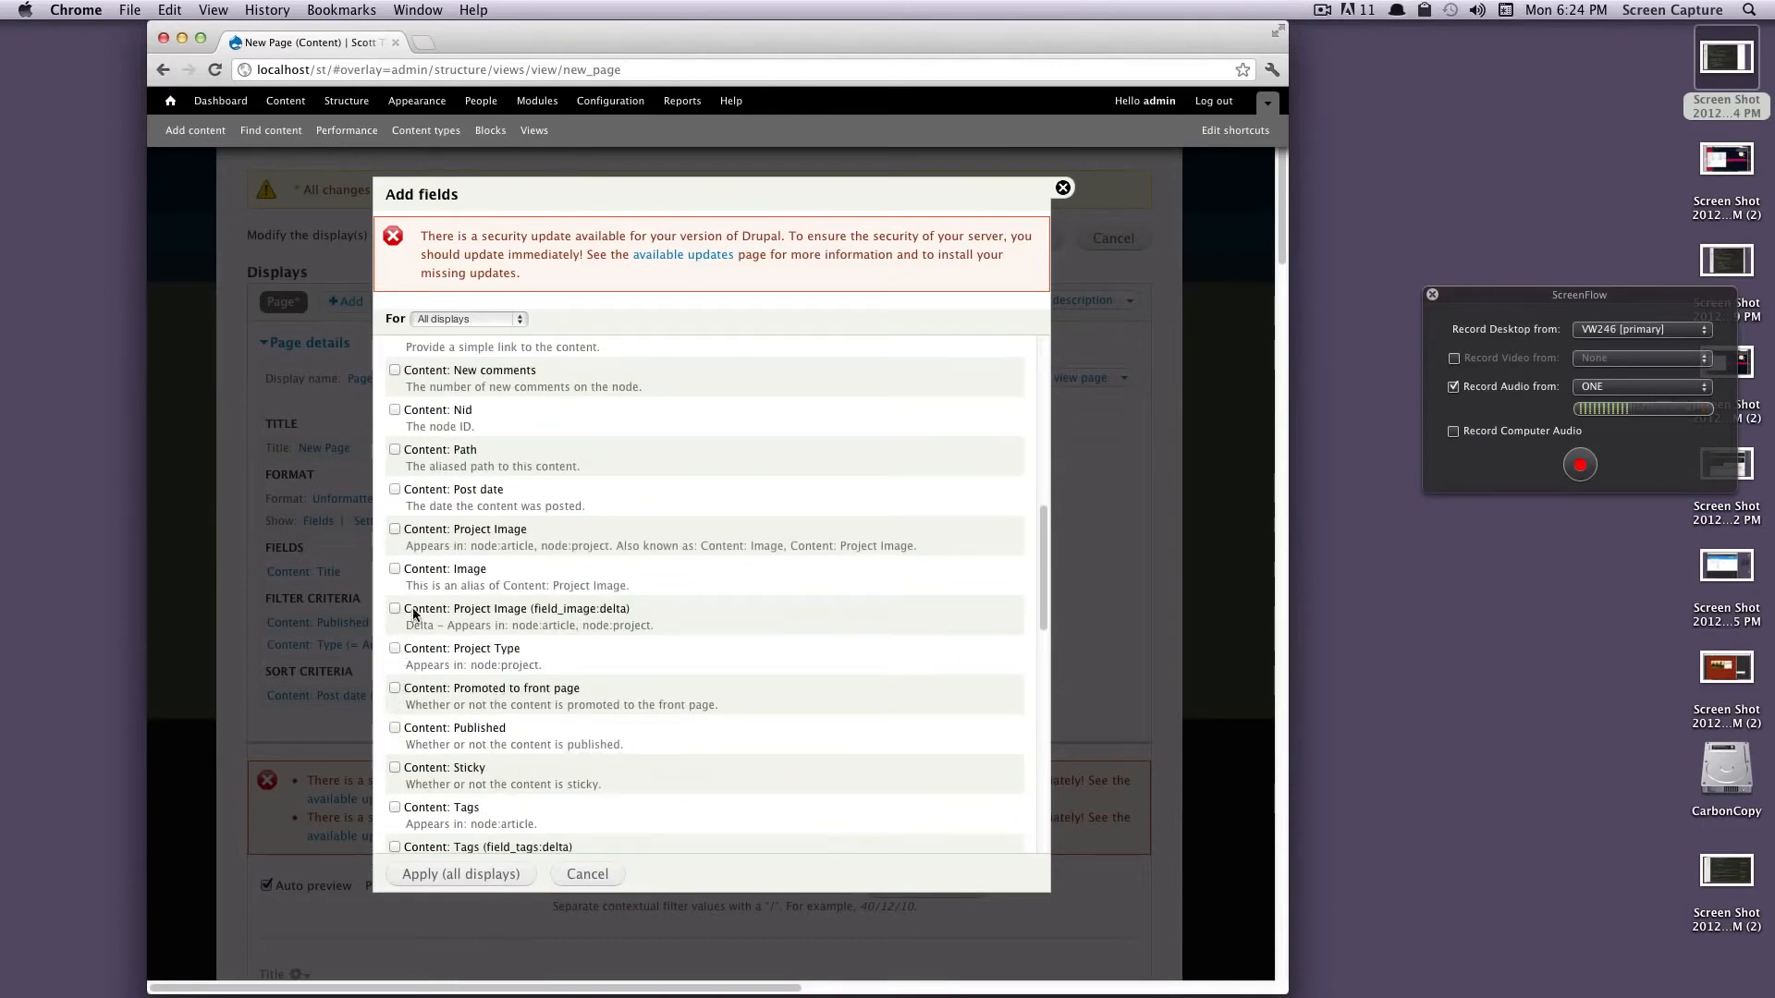
{"action": "left_click", "coordinate": [394, 490]}
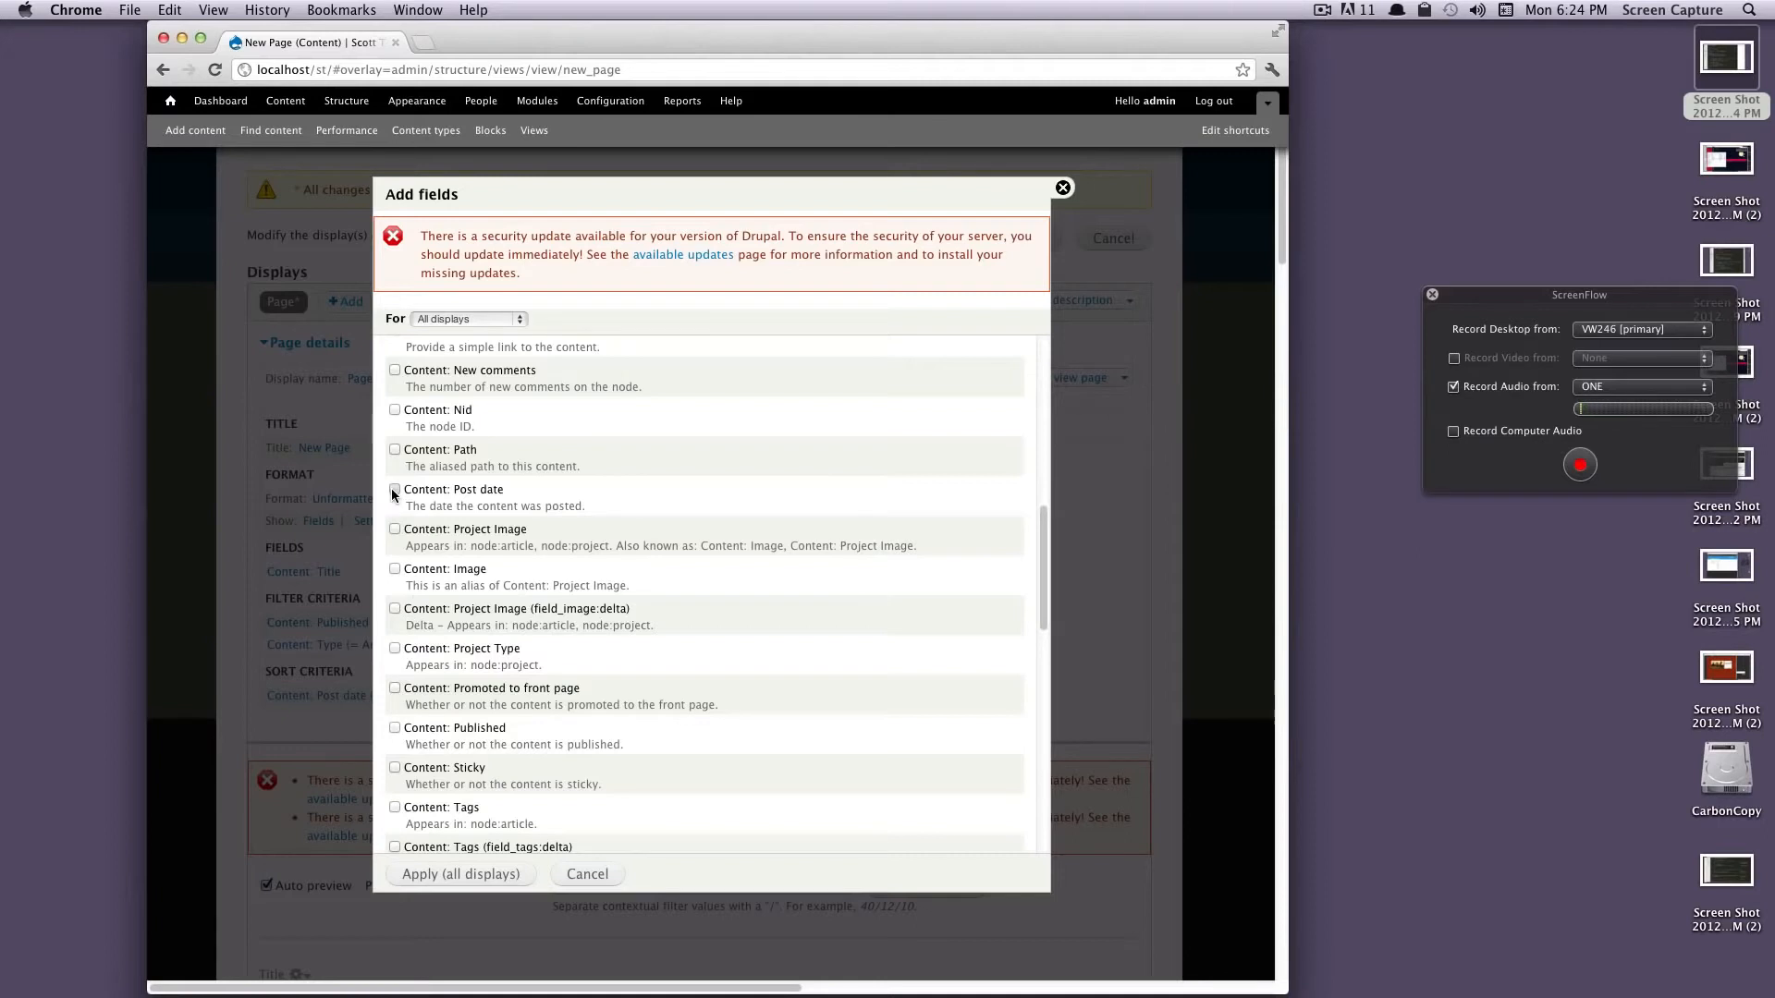
{"action": "left_click", "coordinate": [481, 877]}
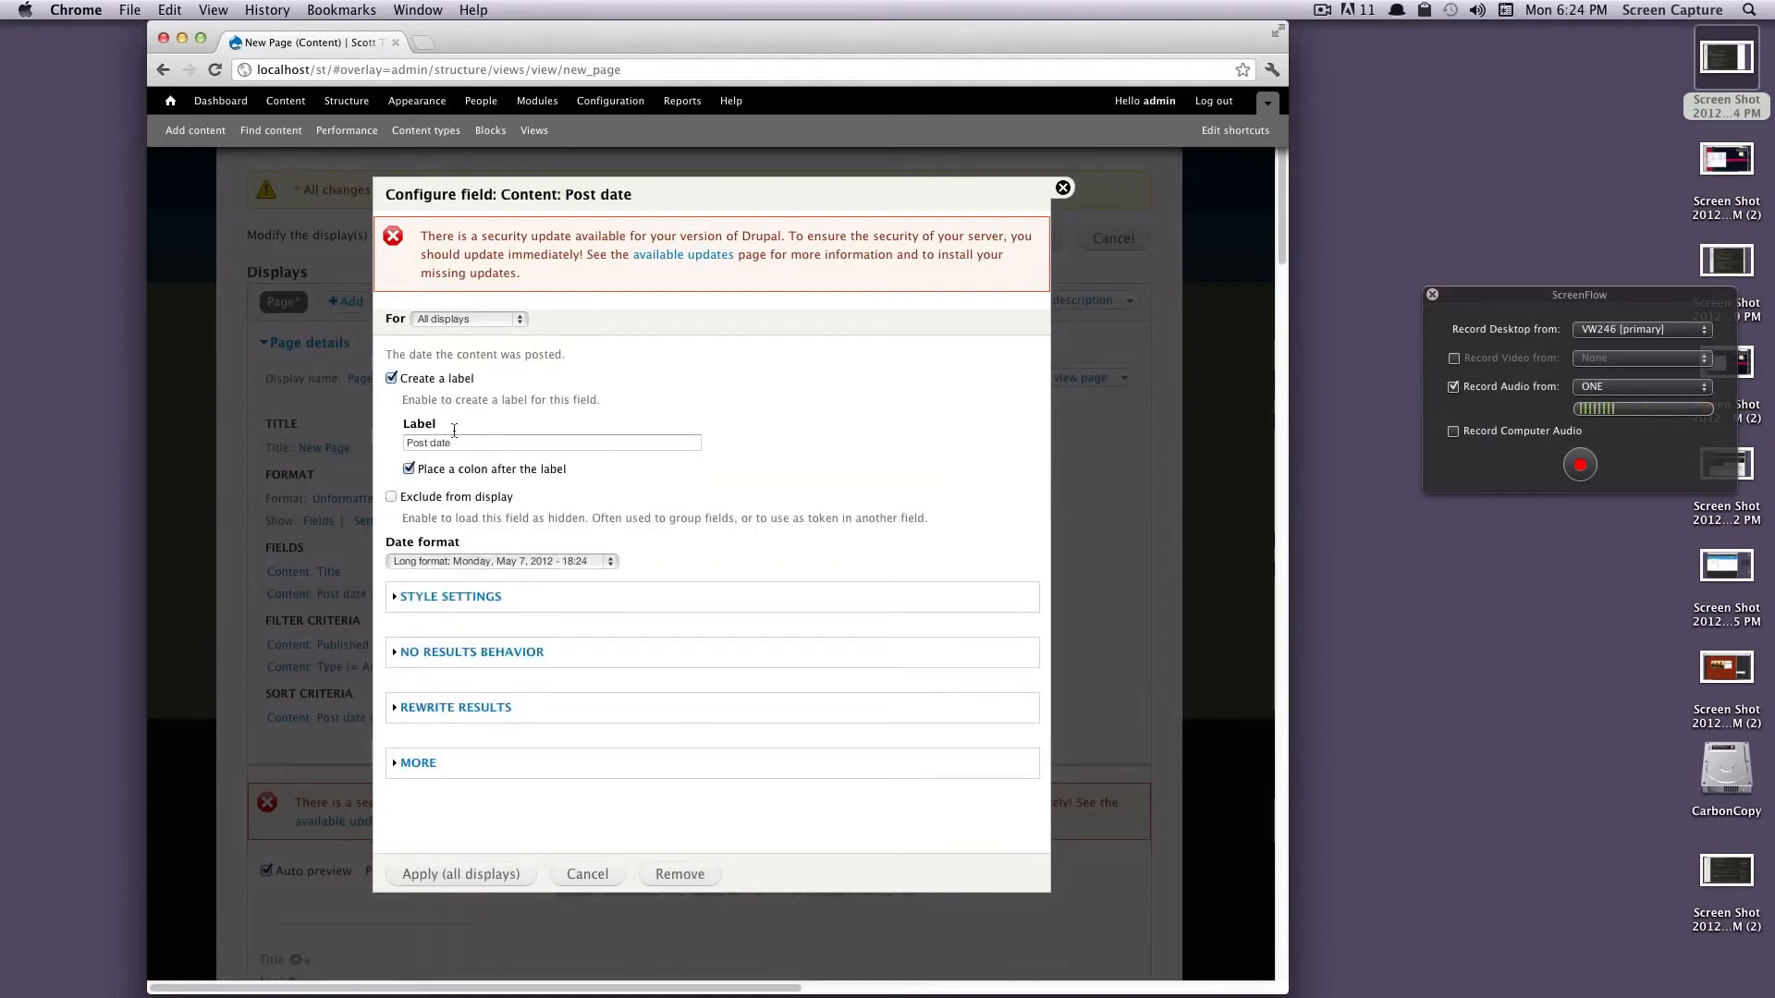
{"action": "left_click", "coordinate": [463, 876]}
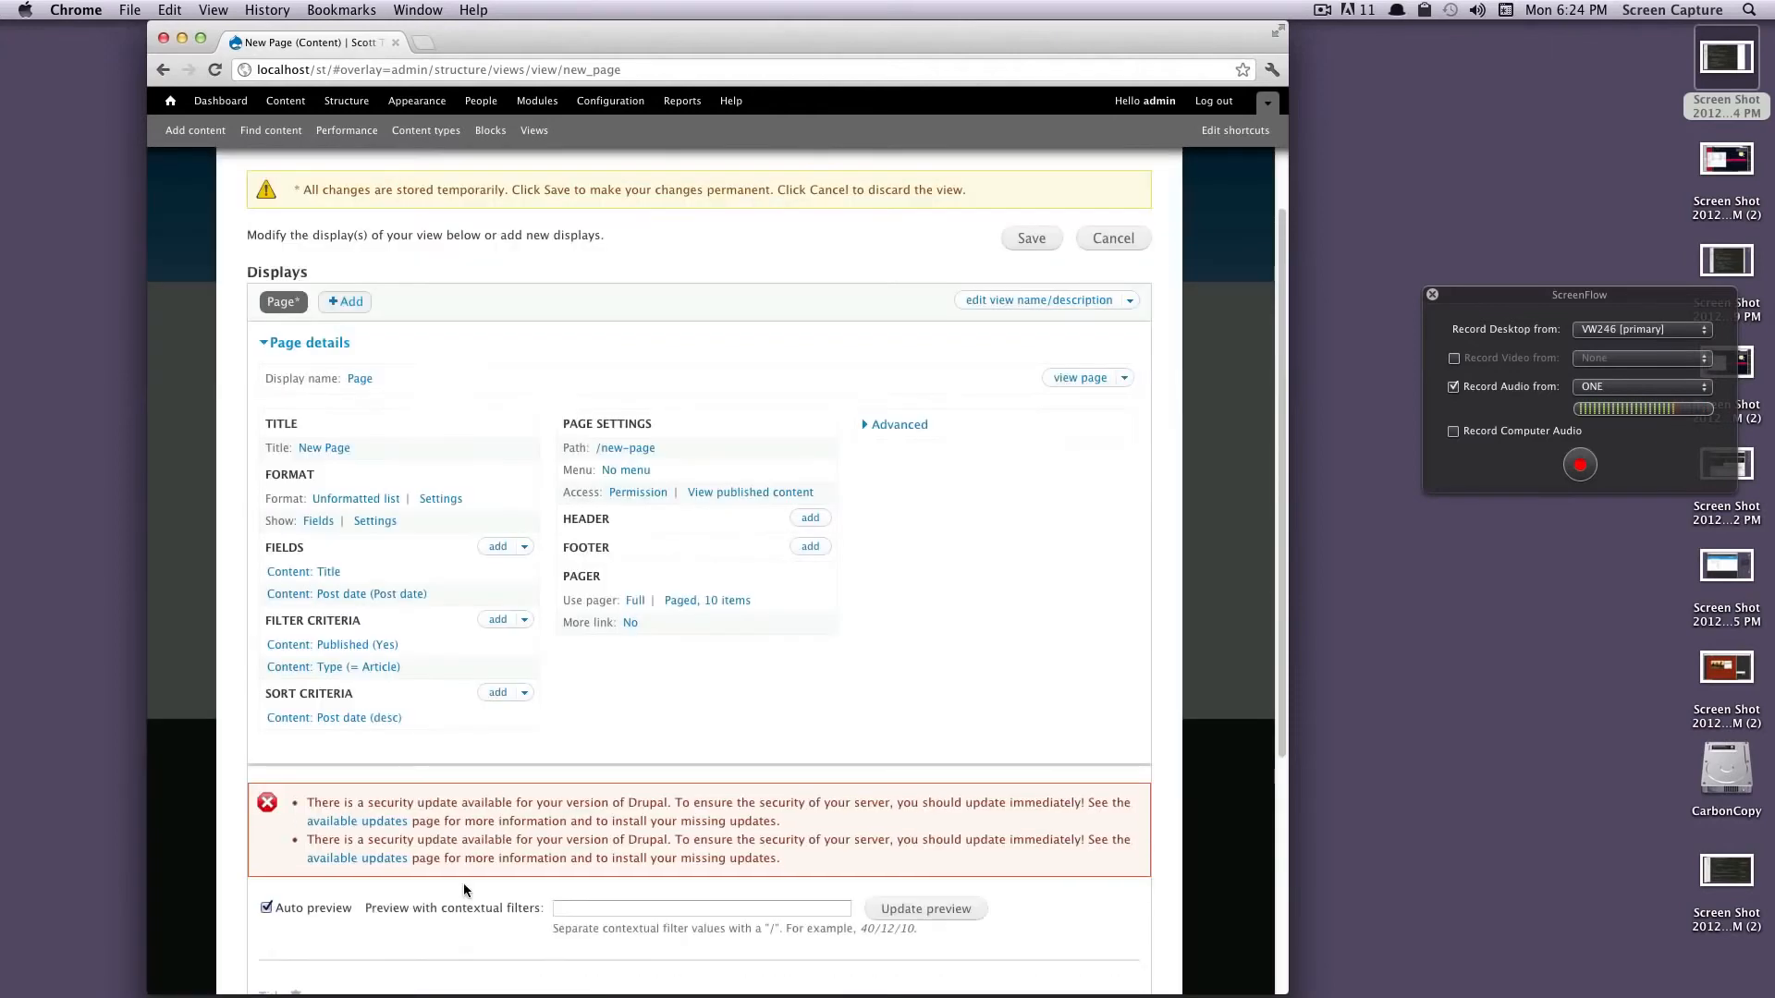
Step: Examine the preview's title and the post dates under the listed articles, and compare them with the view's page details
{"action": "scroll", "coordinate": [858, 546], "scroll_direction": "down", "scroll_amount": 5}
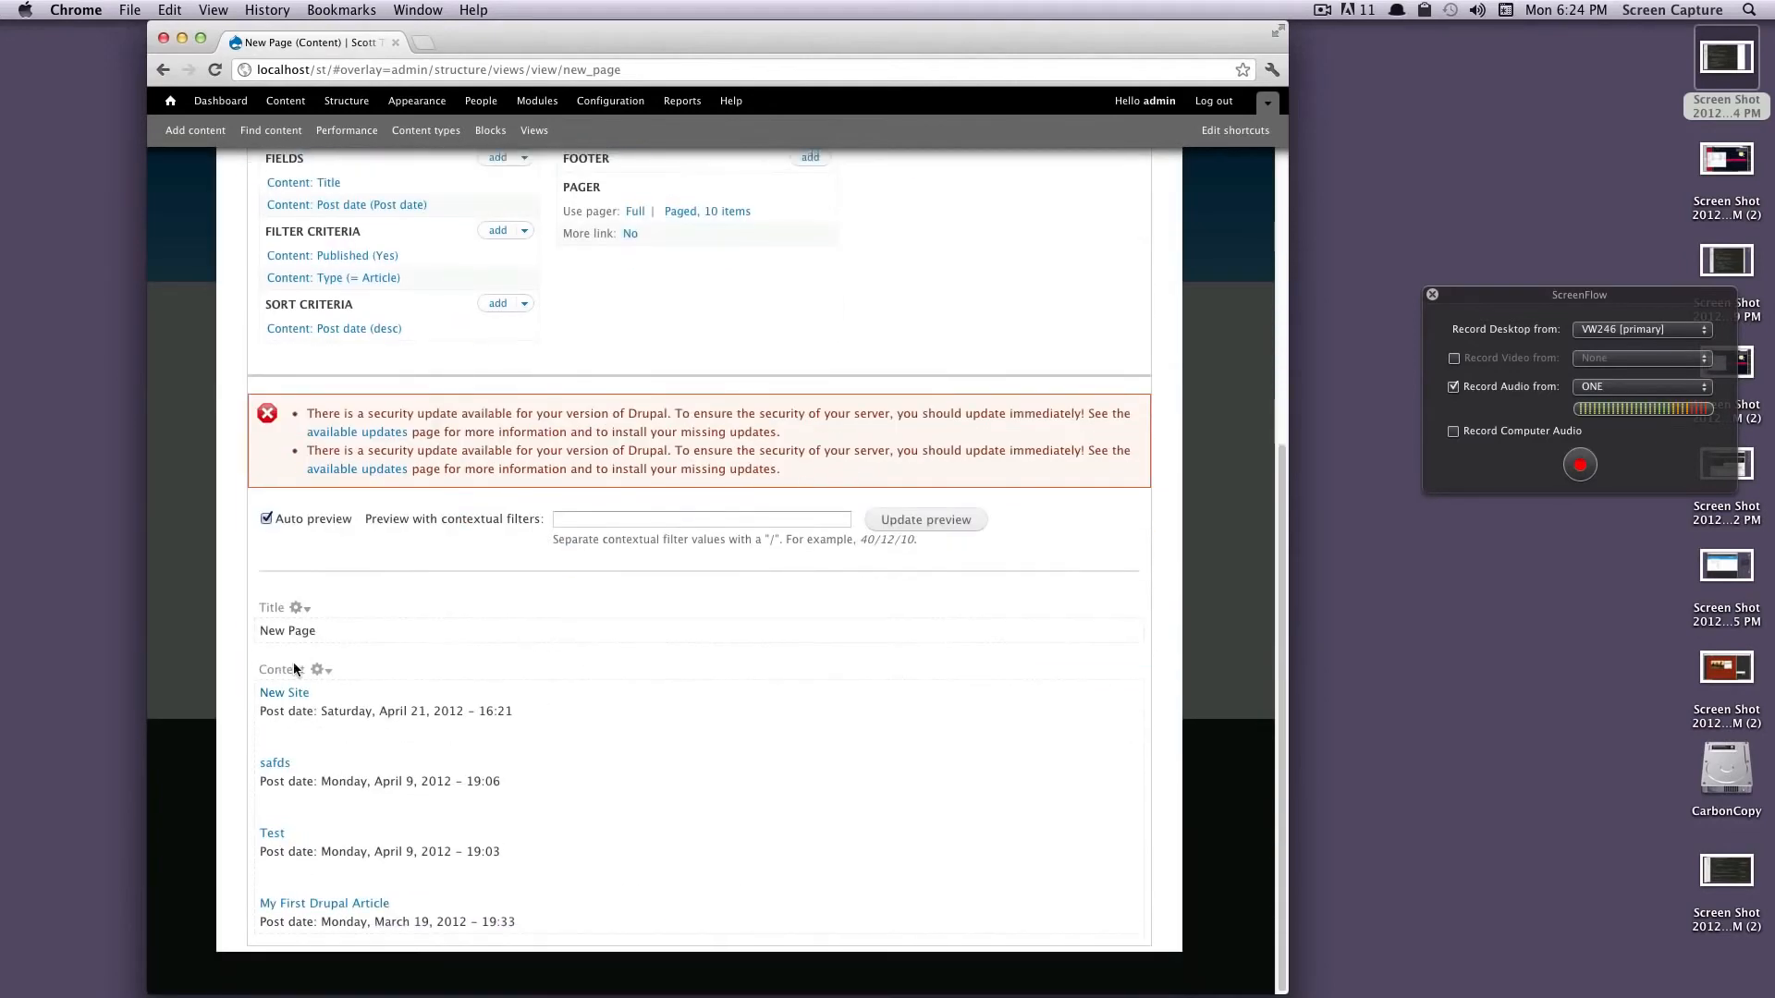
{"action": "left_click_drag", "start_coordinate": [514, 710], "coordinate": [368, 712]}
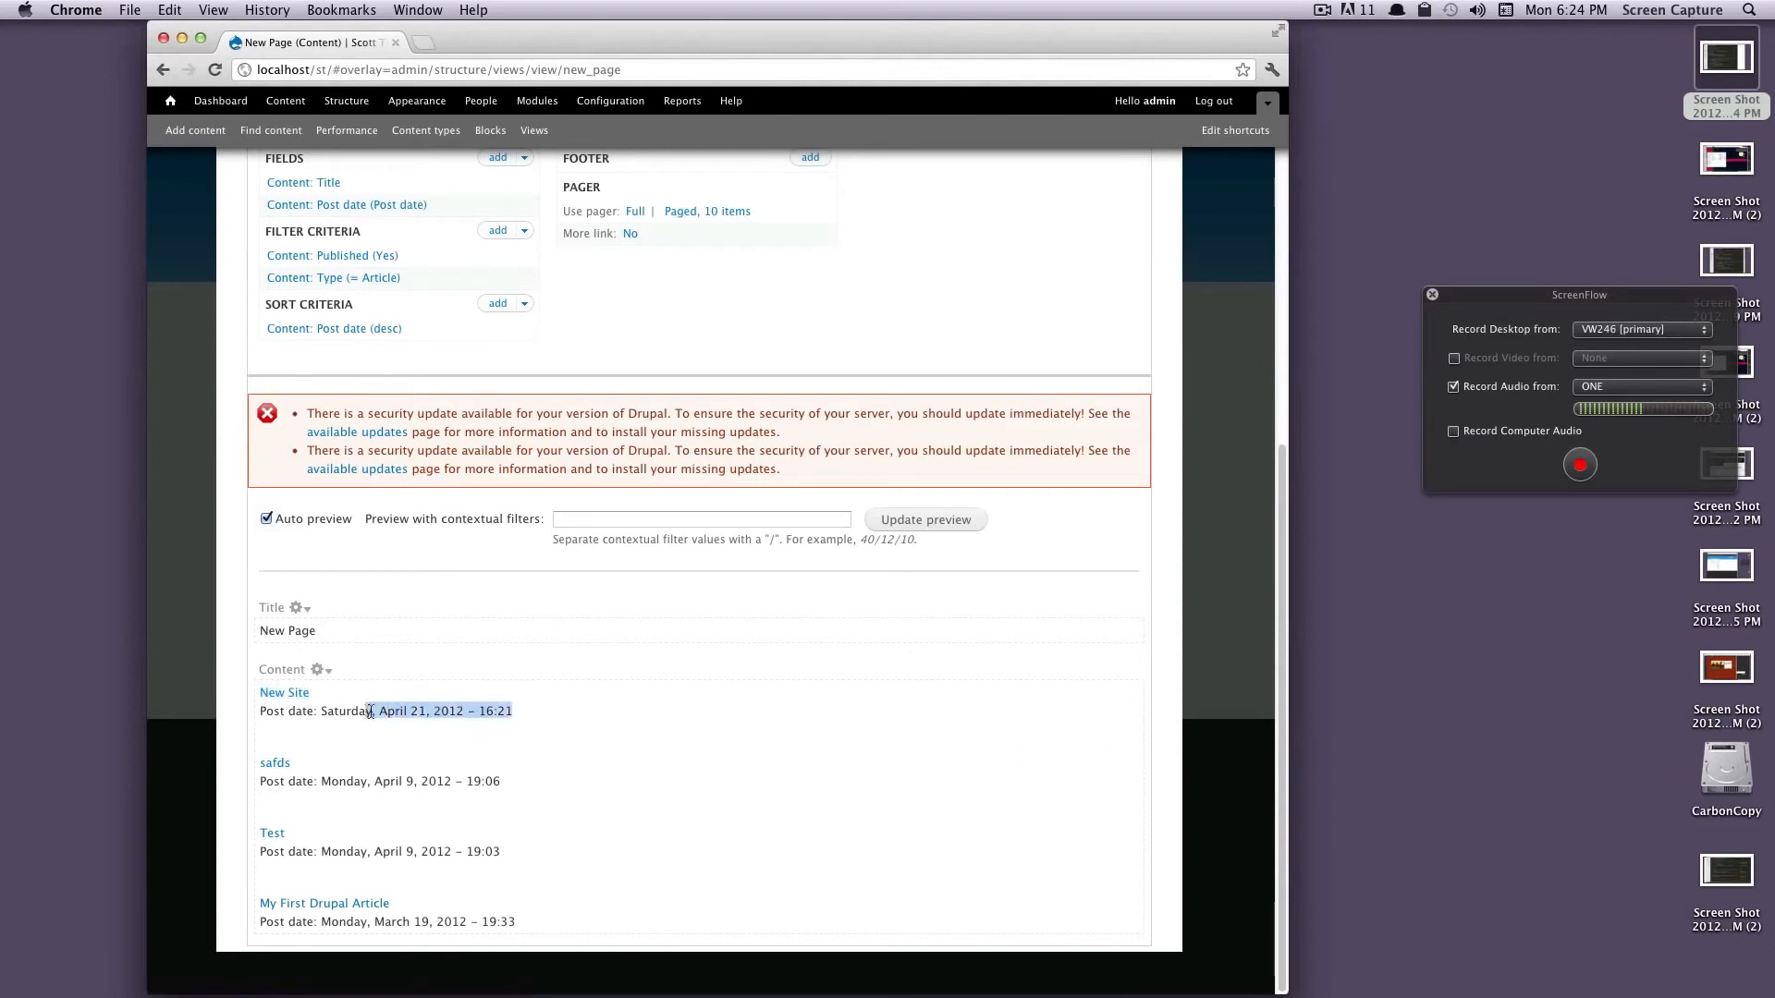
{"action": "left_click_drag", "start_coordinate": [316, 630], "coordinate": [283, 632]}
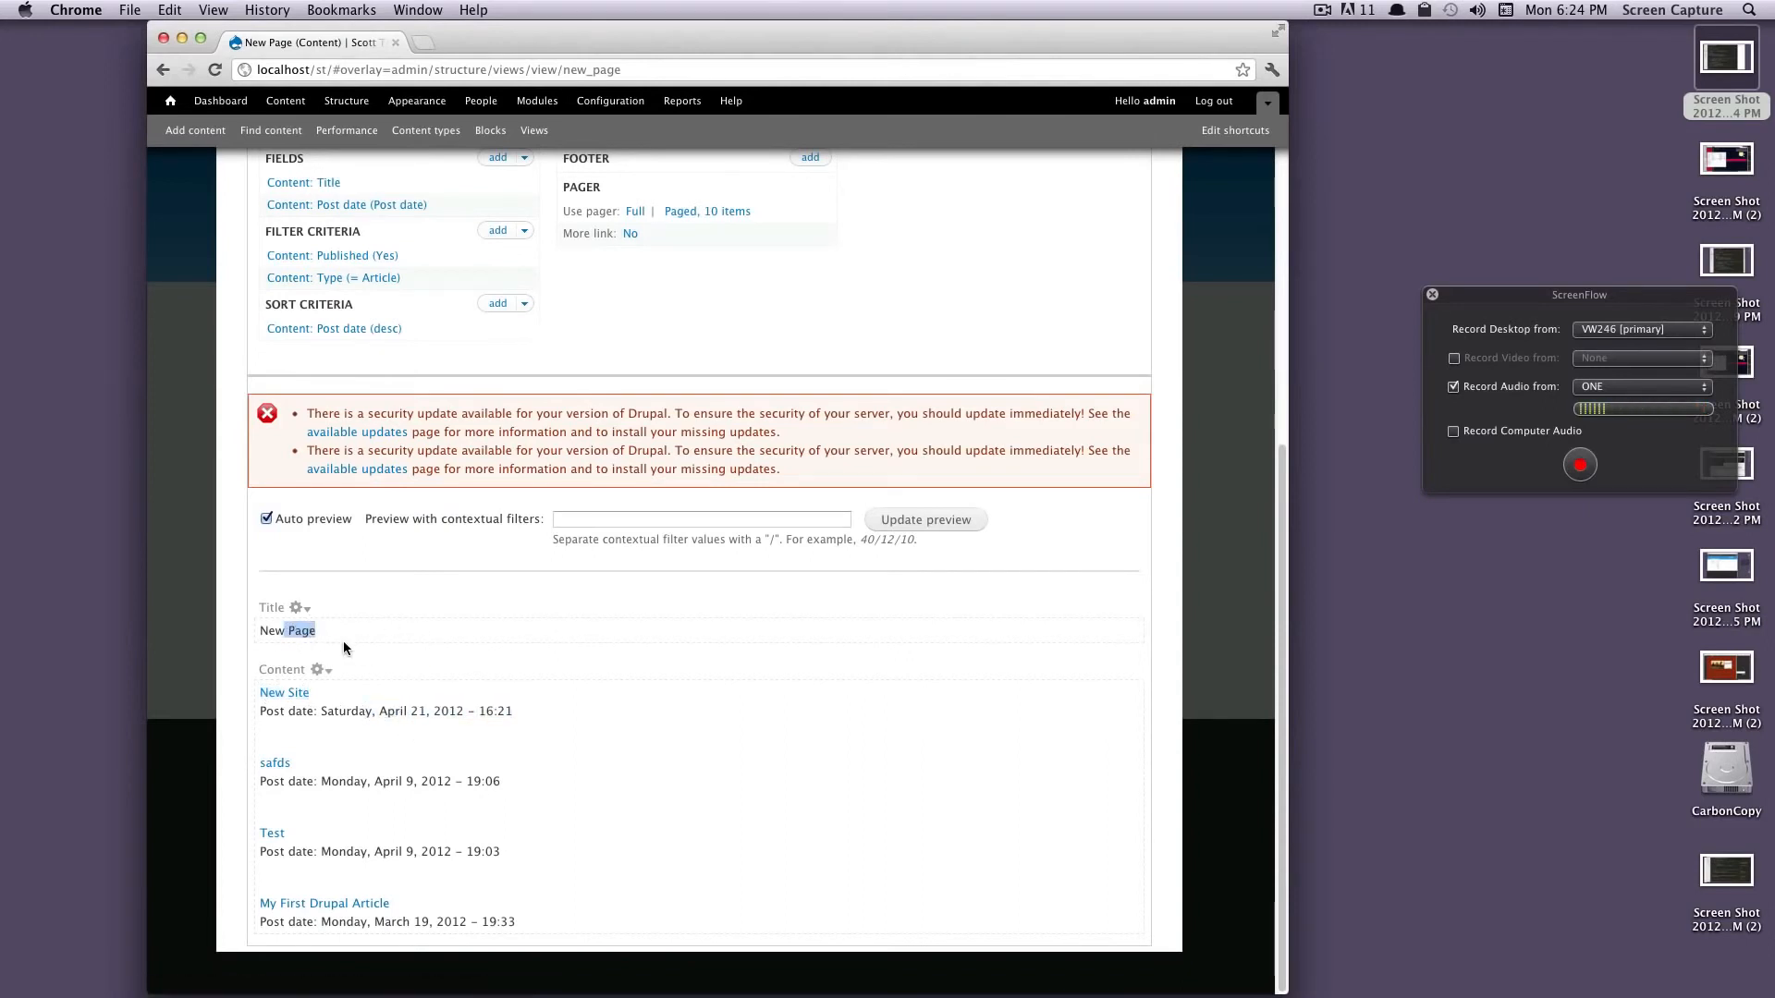
{"action": "scroll", "coordinate": [342, 640], "scroll_direction": "up", "scroll_amount": 2}
{"action": "scroll", "coordinate": [514, 847], "scroll_direction": "up", "scroll_amount": 3}
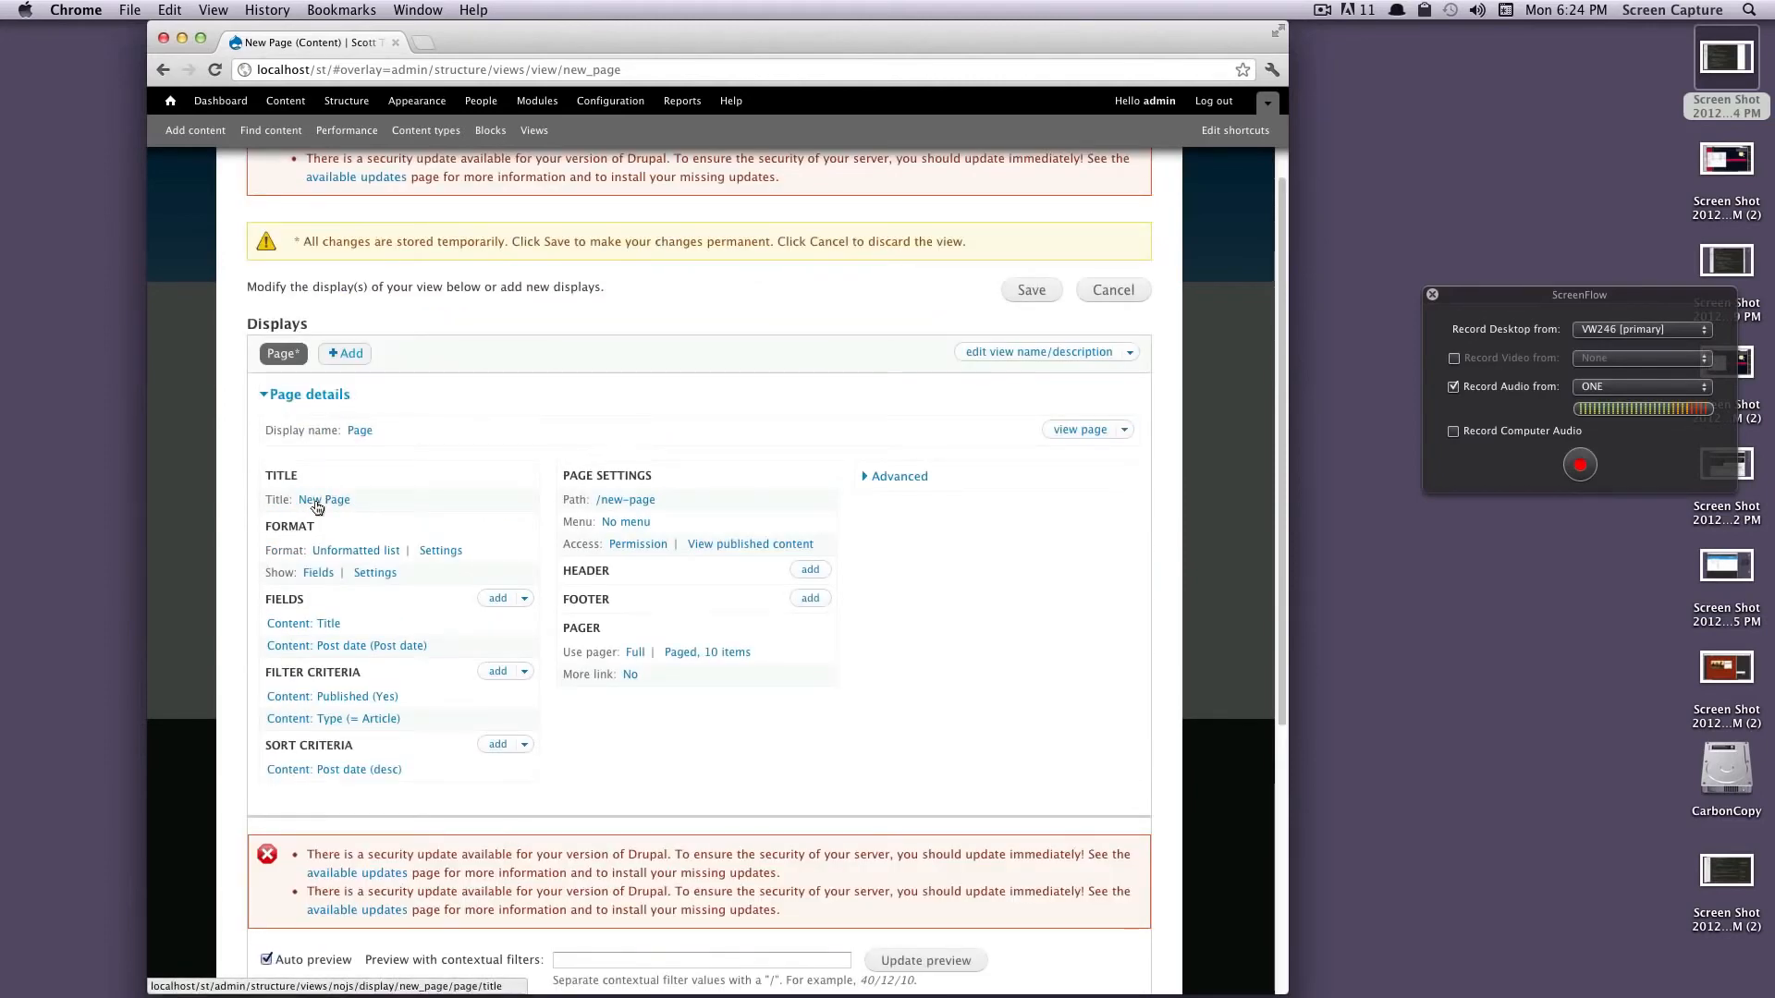
{"action": "scroll", "coordinate": [316, 507], "scroll_direction": "down", "scroll_amount": 10}
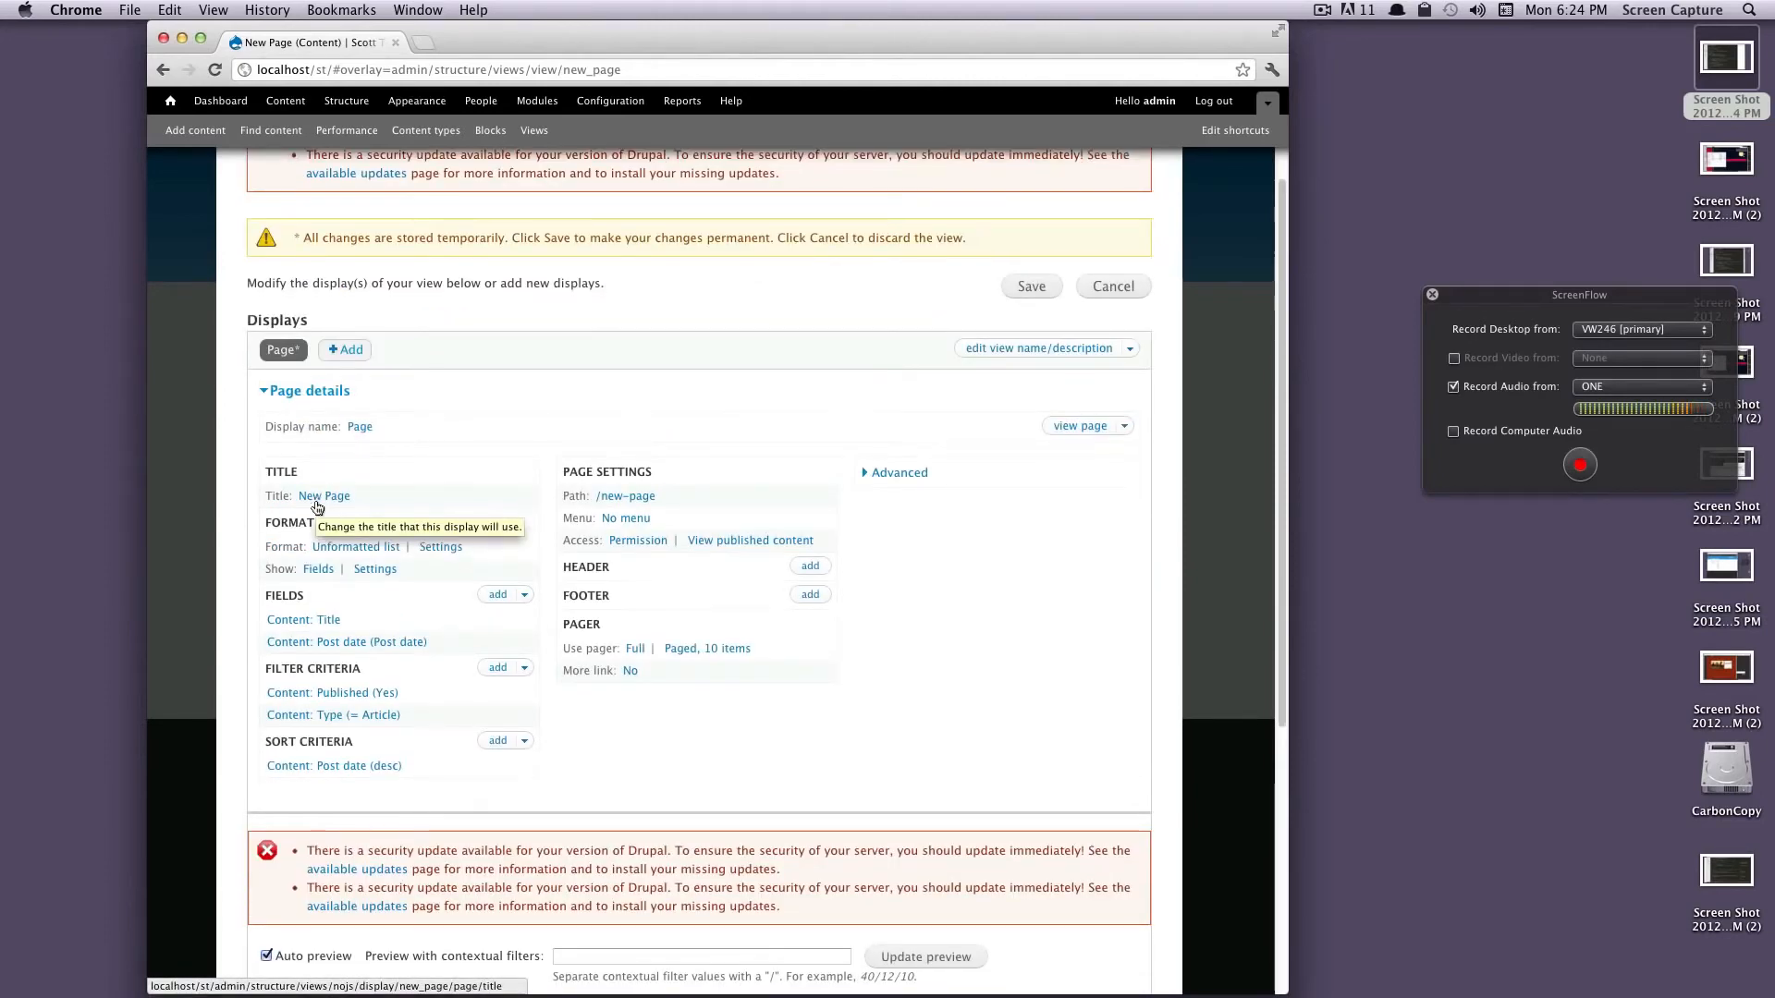
{"action": "left_click", "coordinate": [365, 639]}
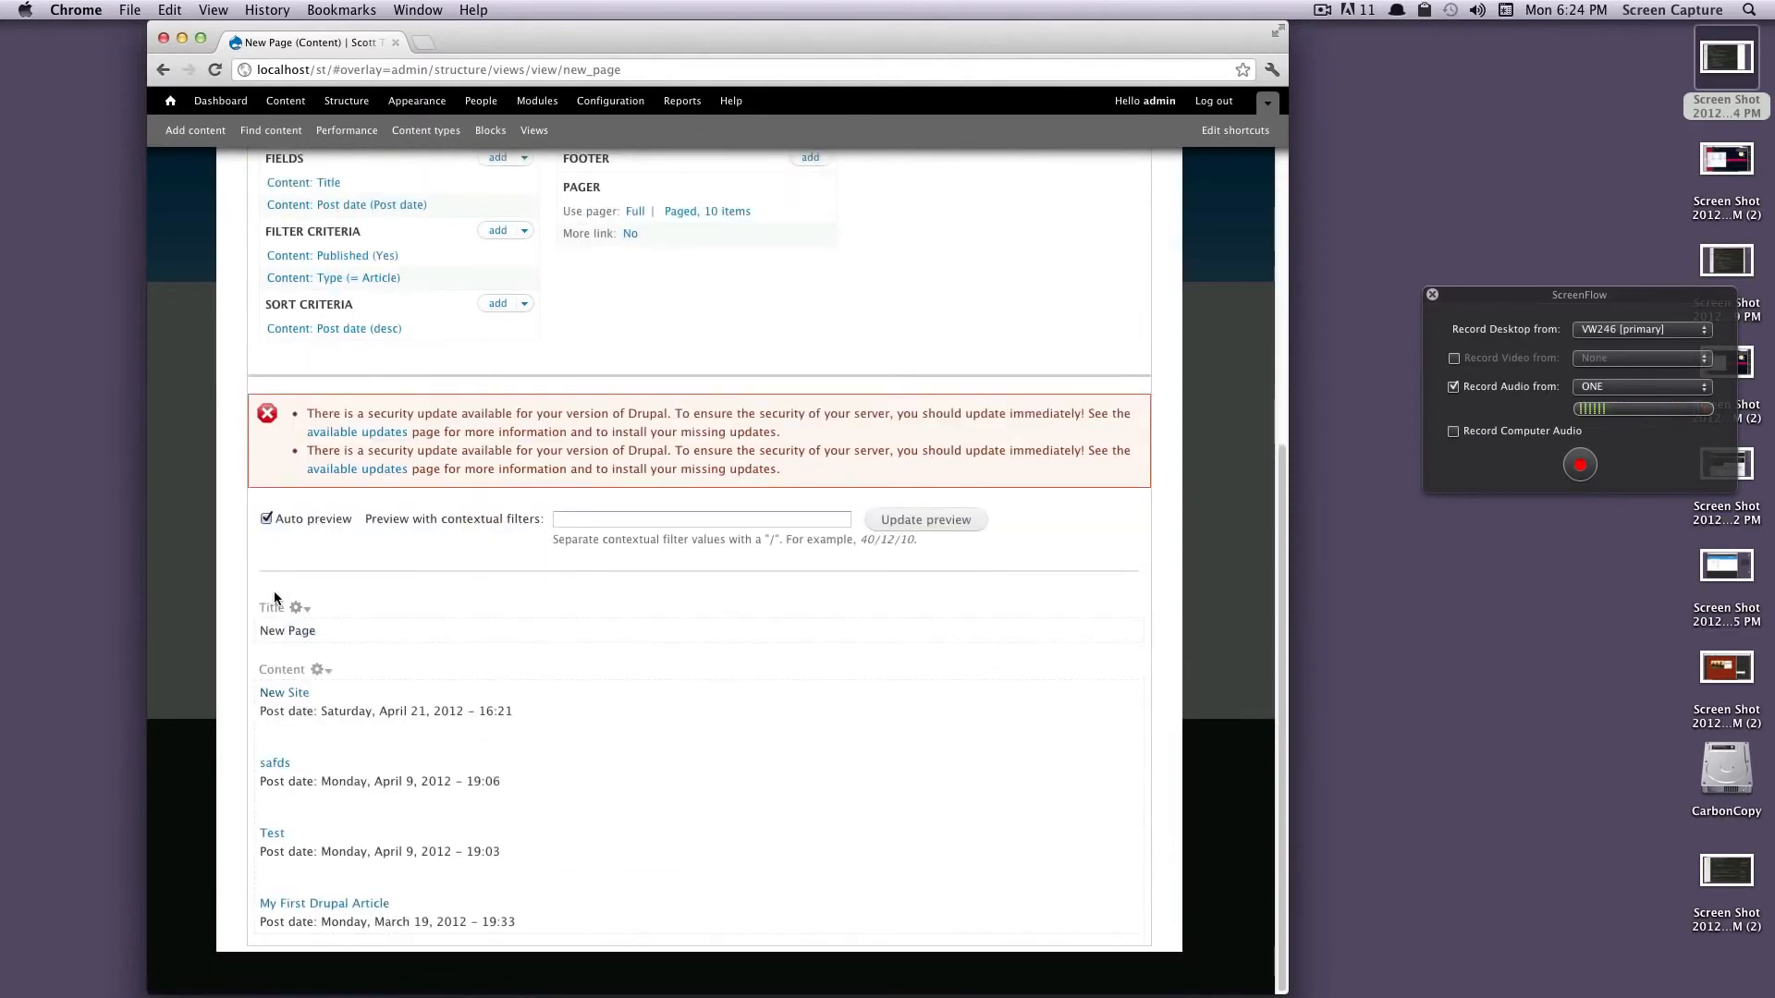
{"action": "left_click", "coordinate": [294, 609]}
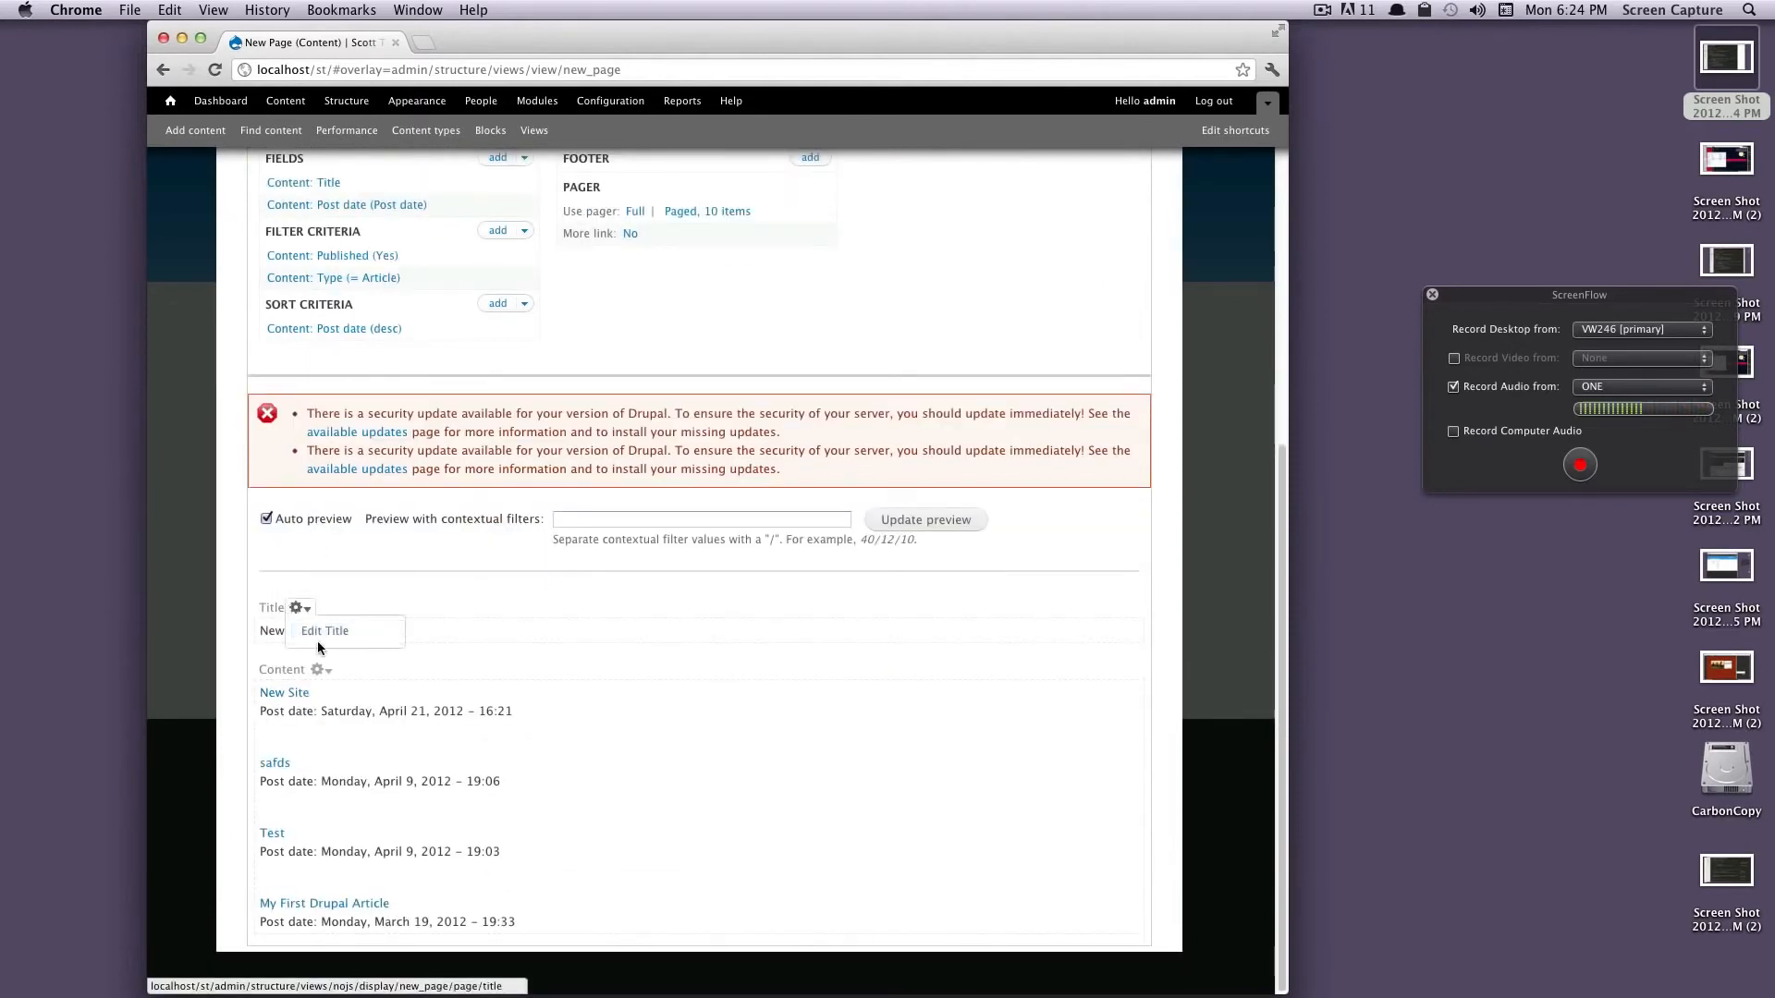
{"action": "left_click", "coordinate": [323, 639]}
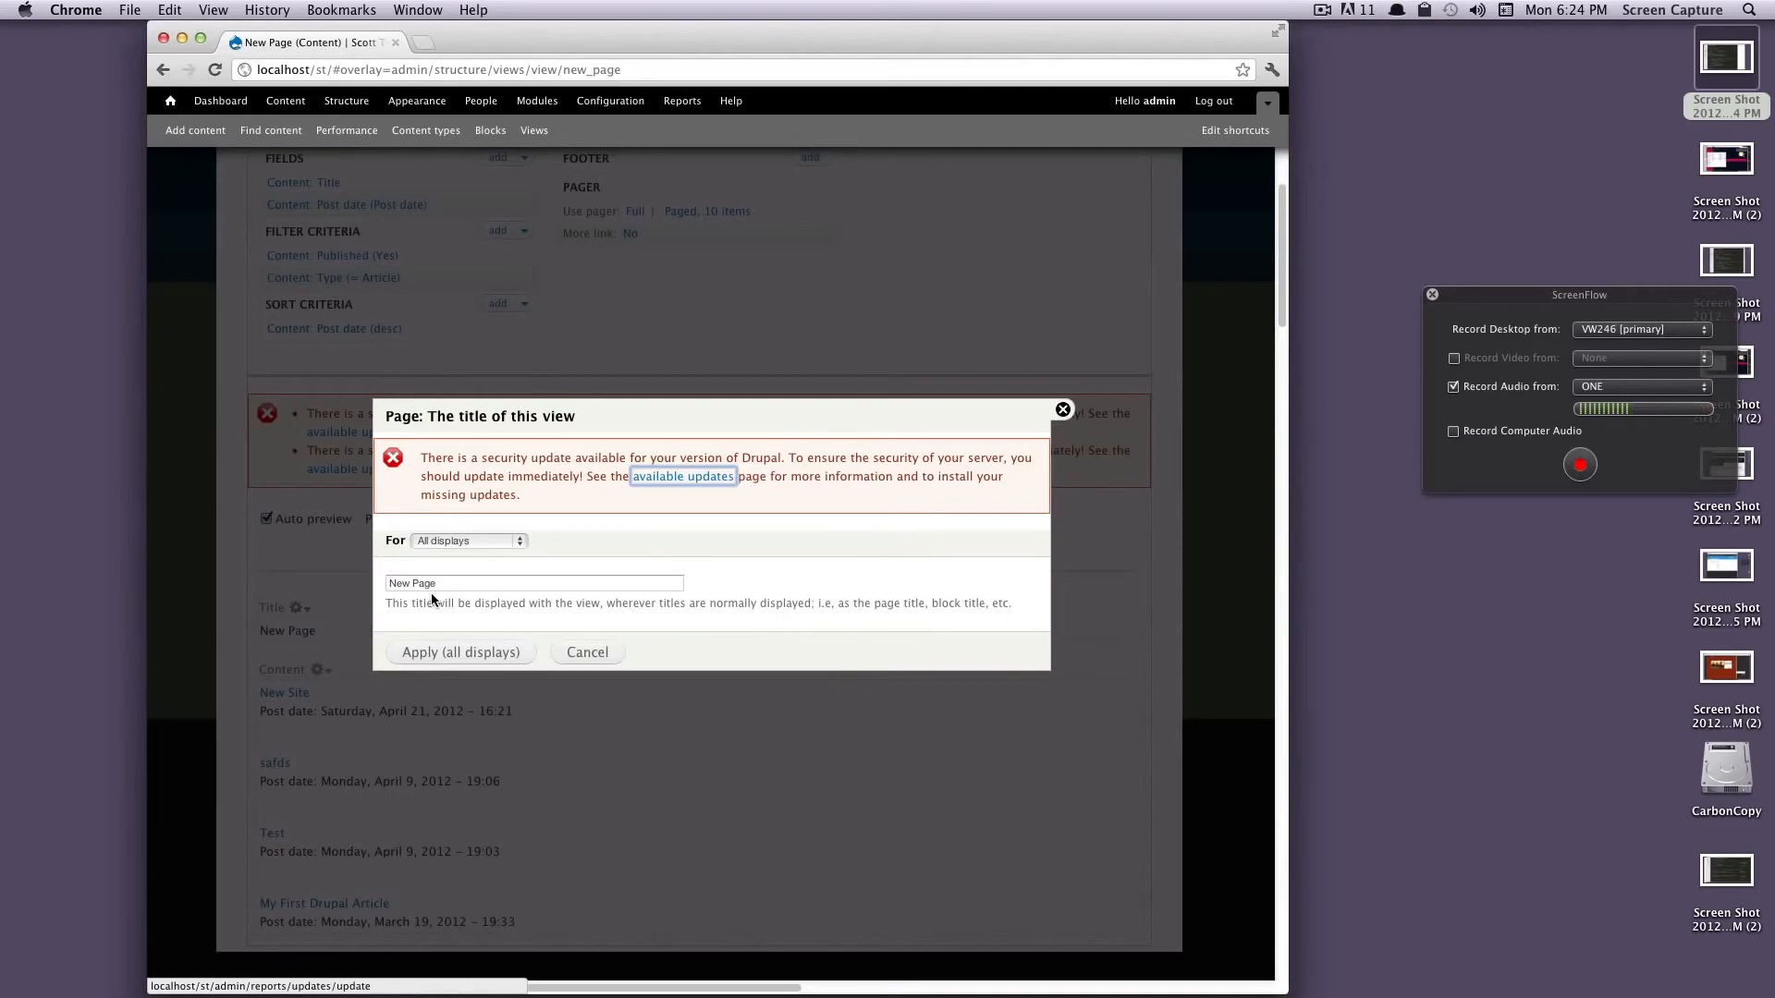
{"action": "left_click", "coordinate": [432, 584]}
{"action": "left_click", "coordinate": [594, 658]}
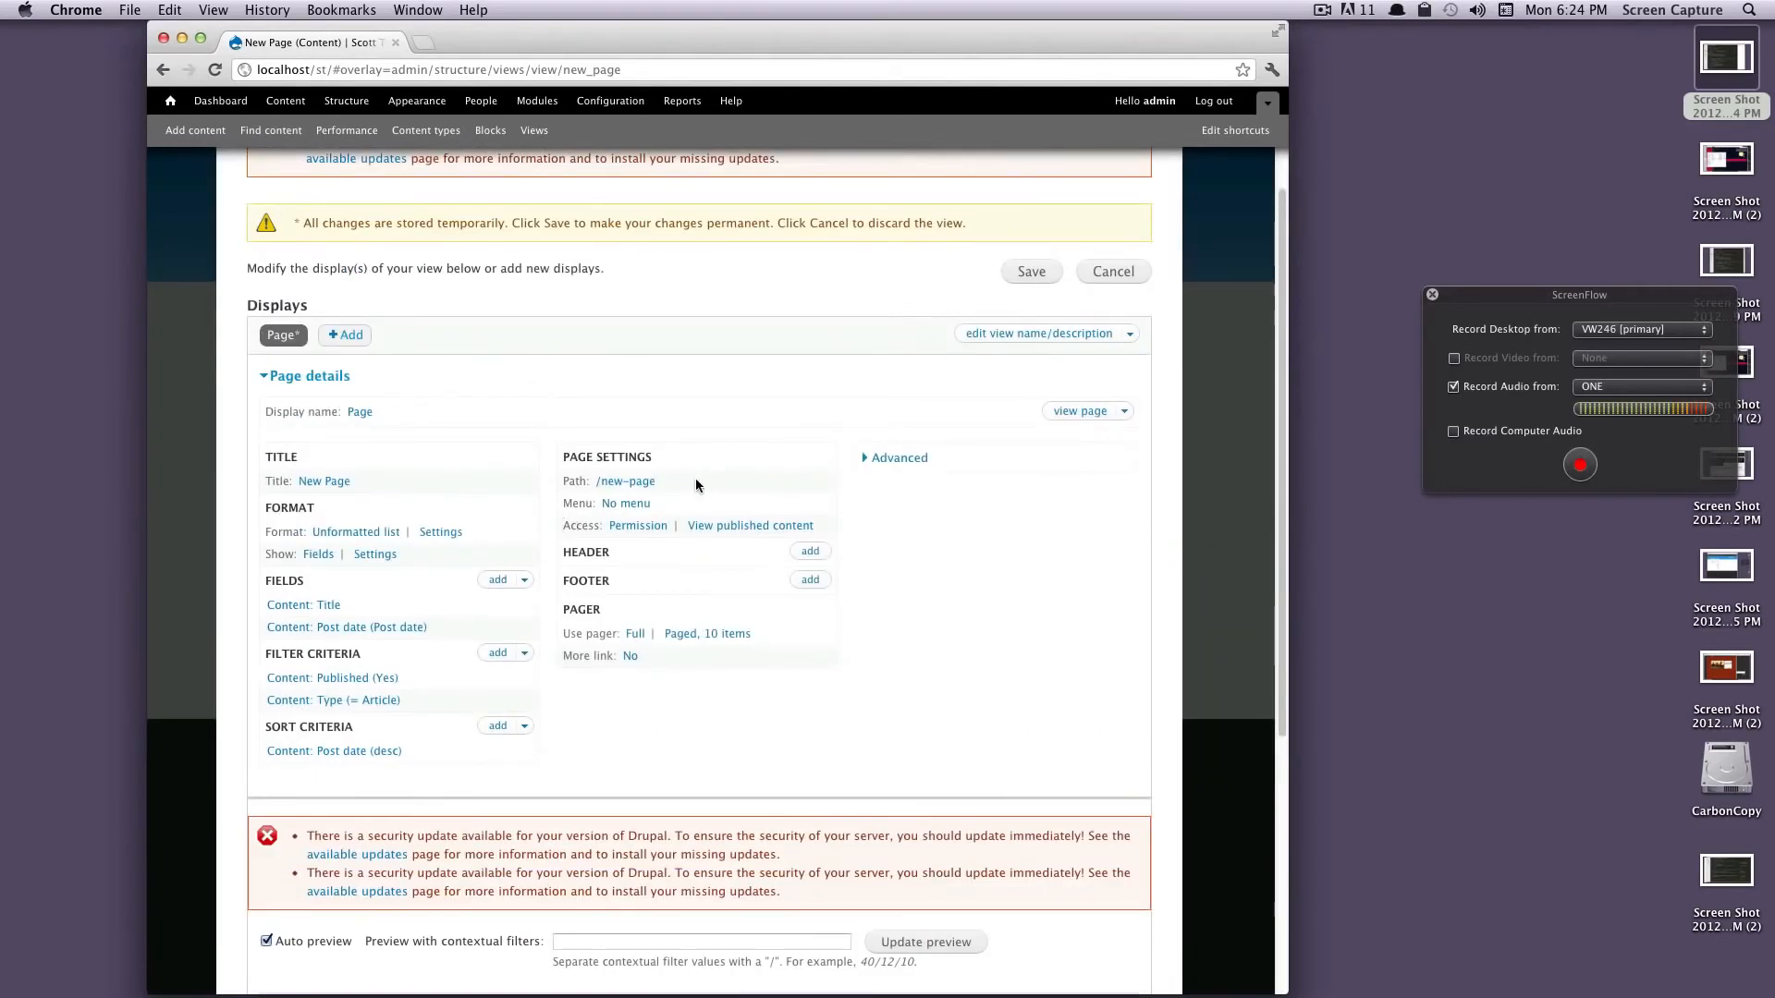
Step: Save the view and open its published page at localhost/st/new-page
{"action": "left_click_drag", "start_coordinate": [694, 481], "coordinate": [592, 481]}
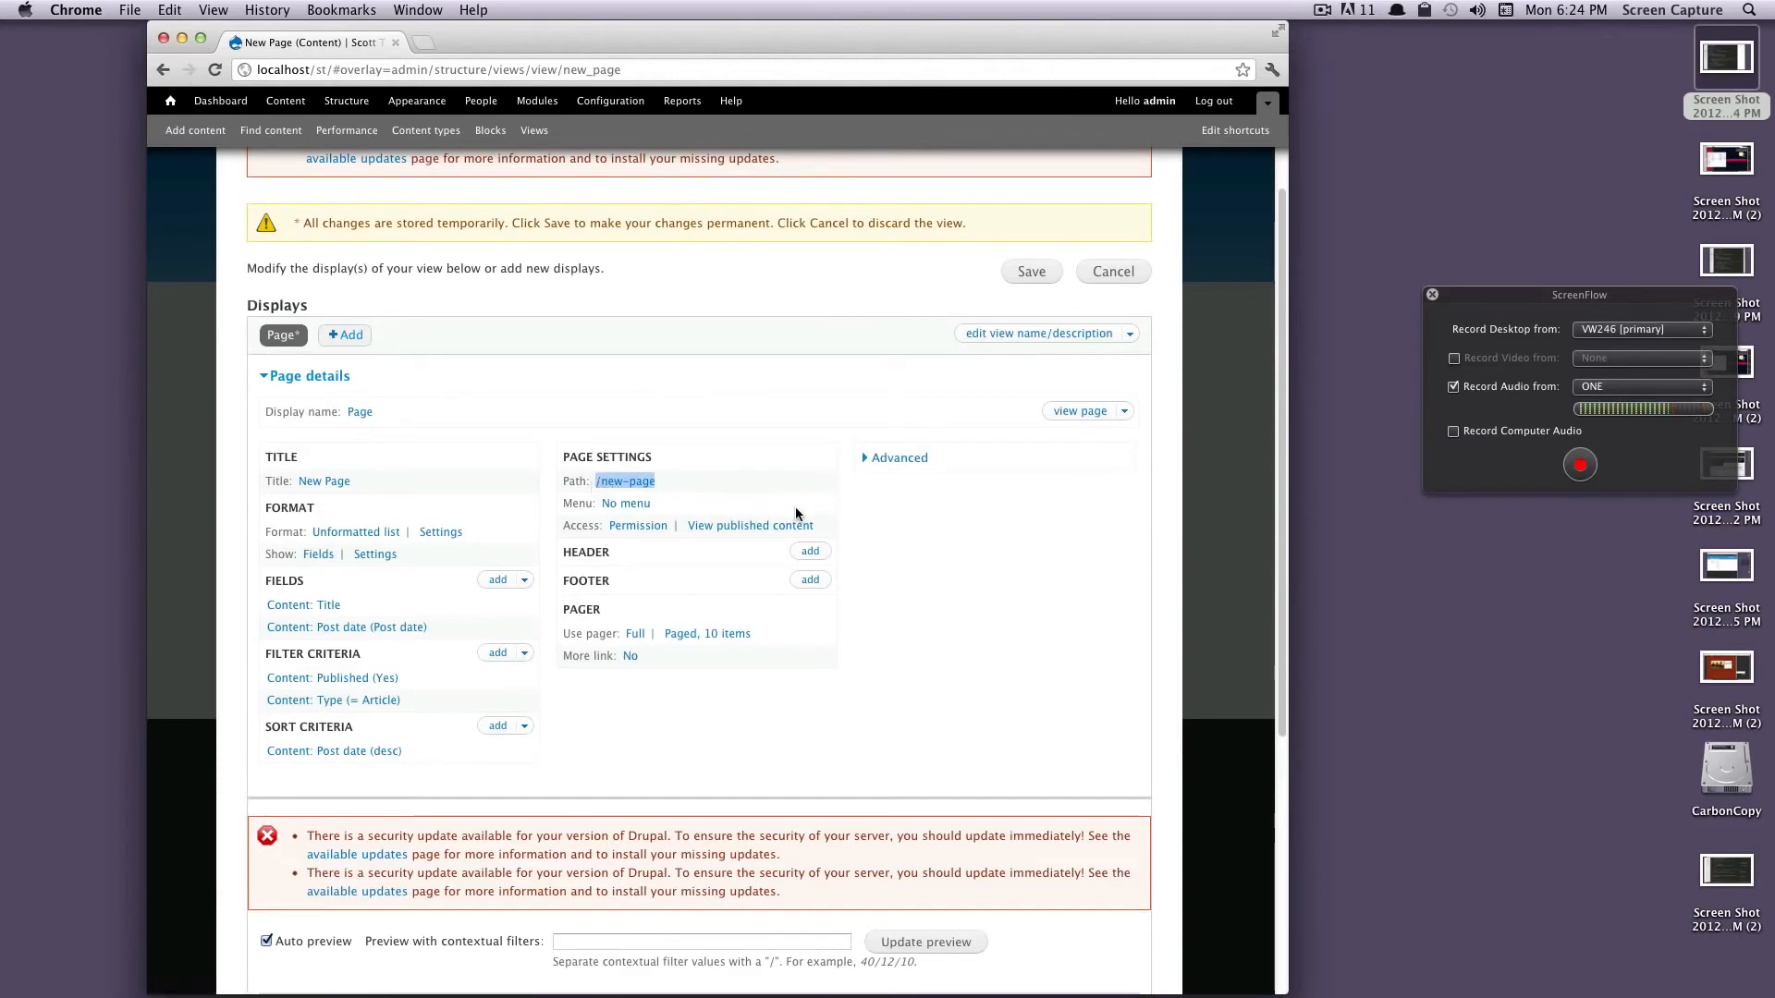
{"action": "left_click", "coordinate": [1045, 272]}
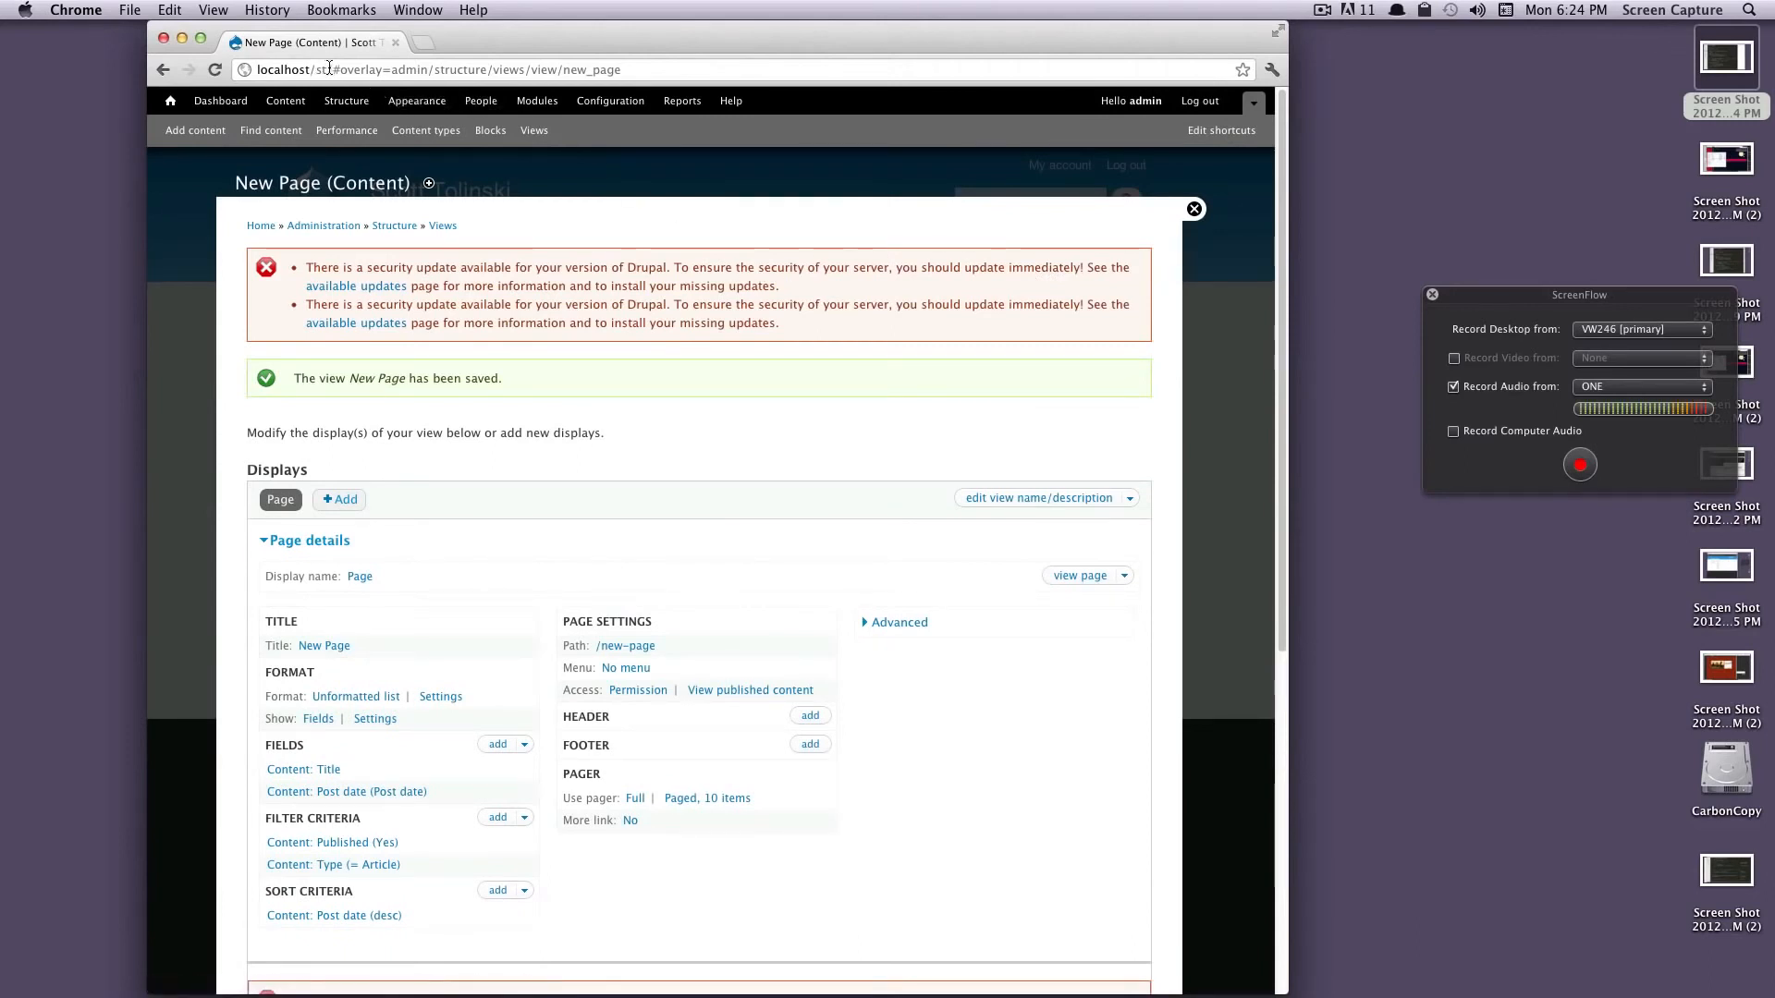
{"action": "left_click_drag", "start_coordinate": [332, 69], "coordinate": [578, 80]}
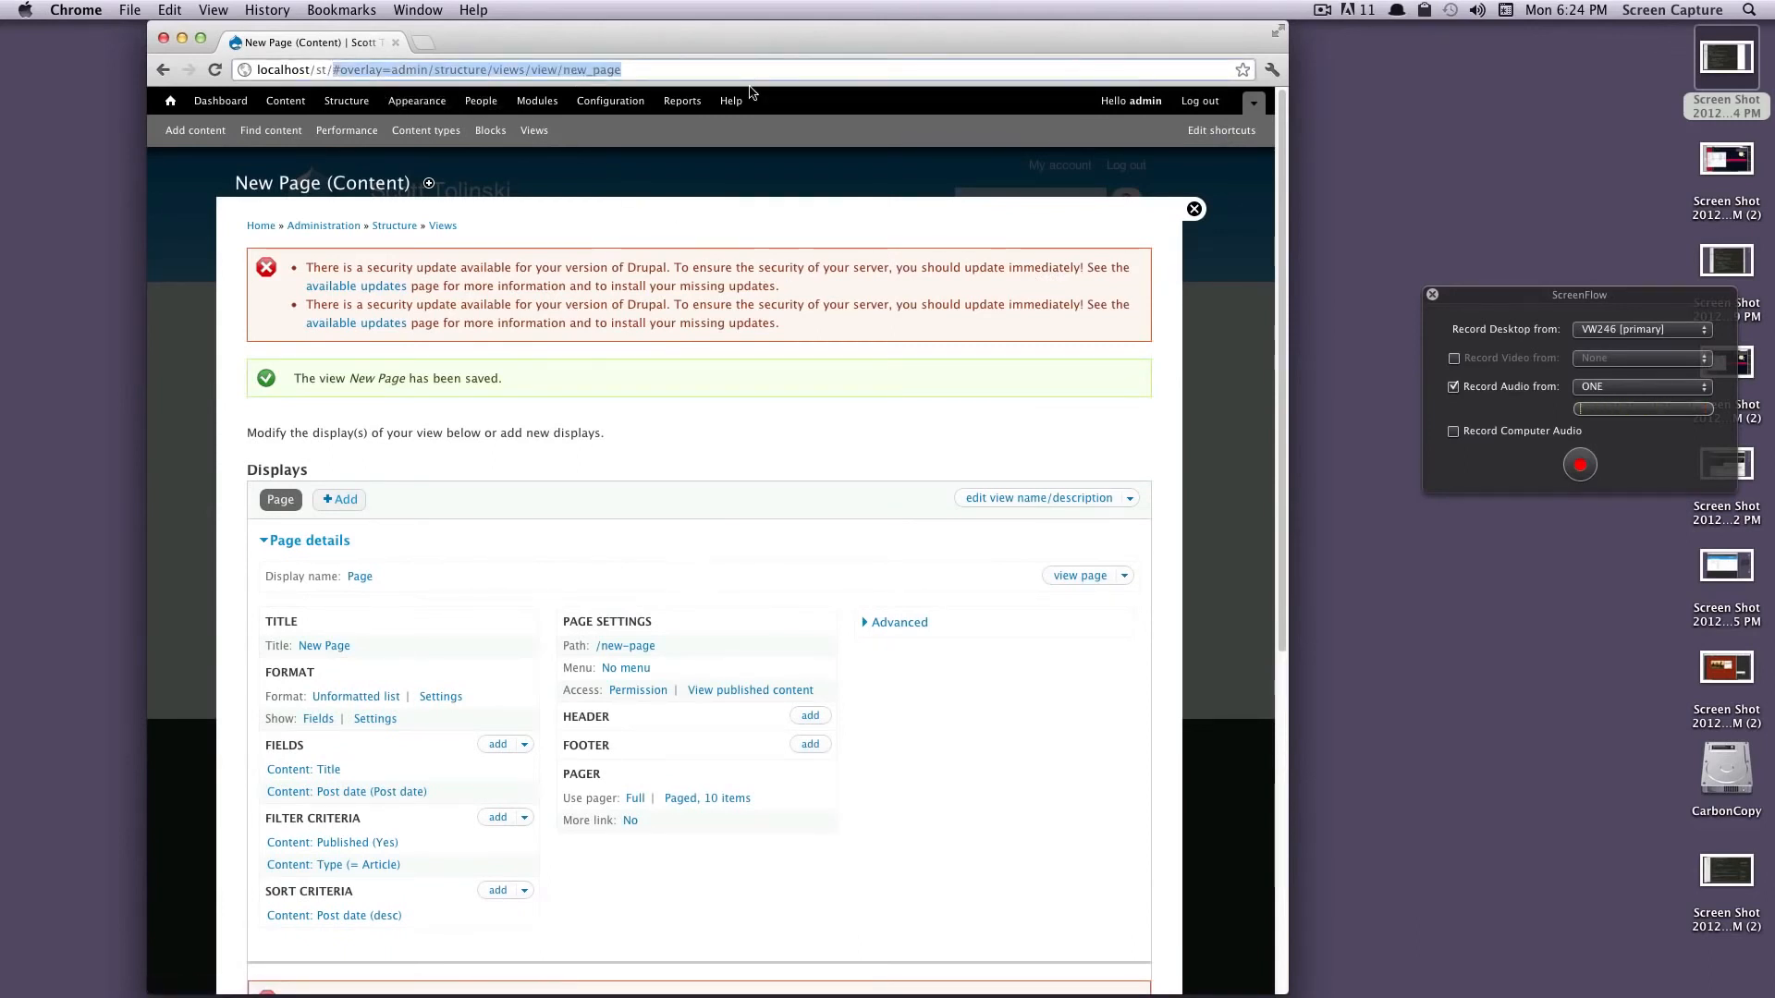
{"action": "key", "text": "BackSpace"}
{"action": "type", "text": "new-page"}
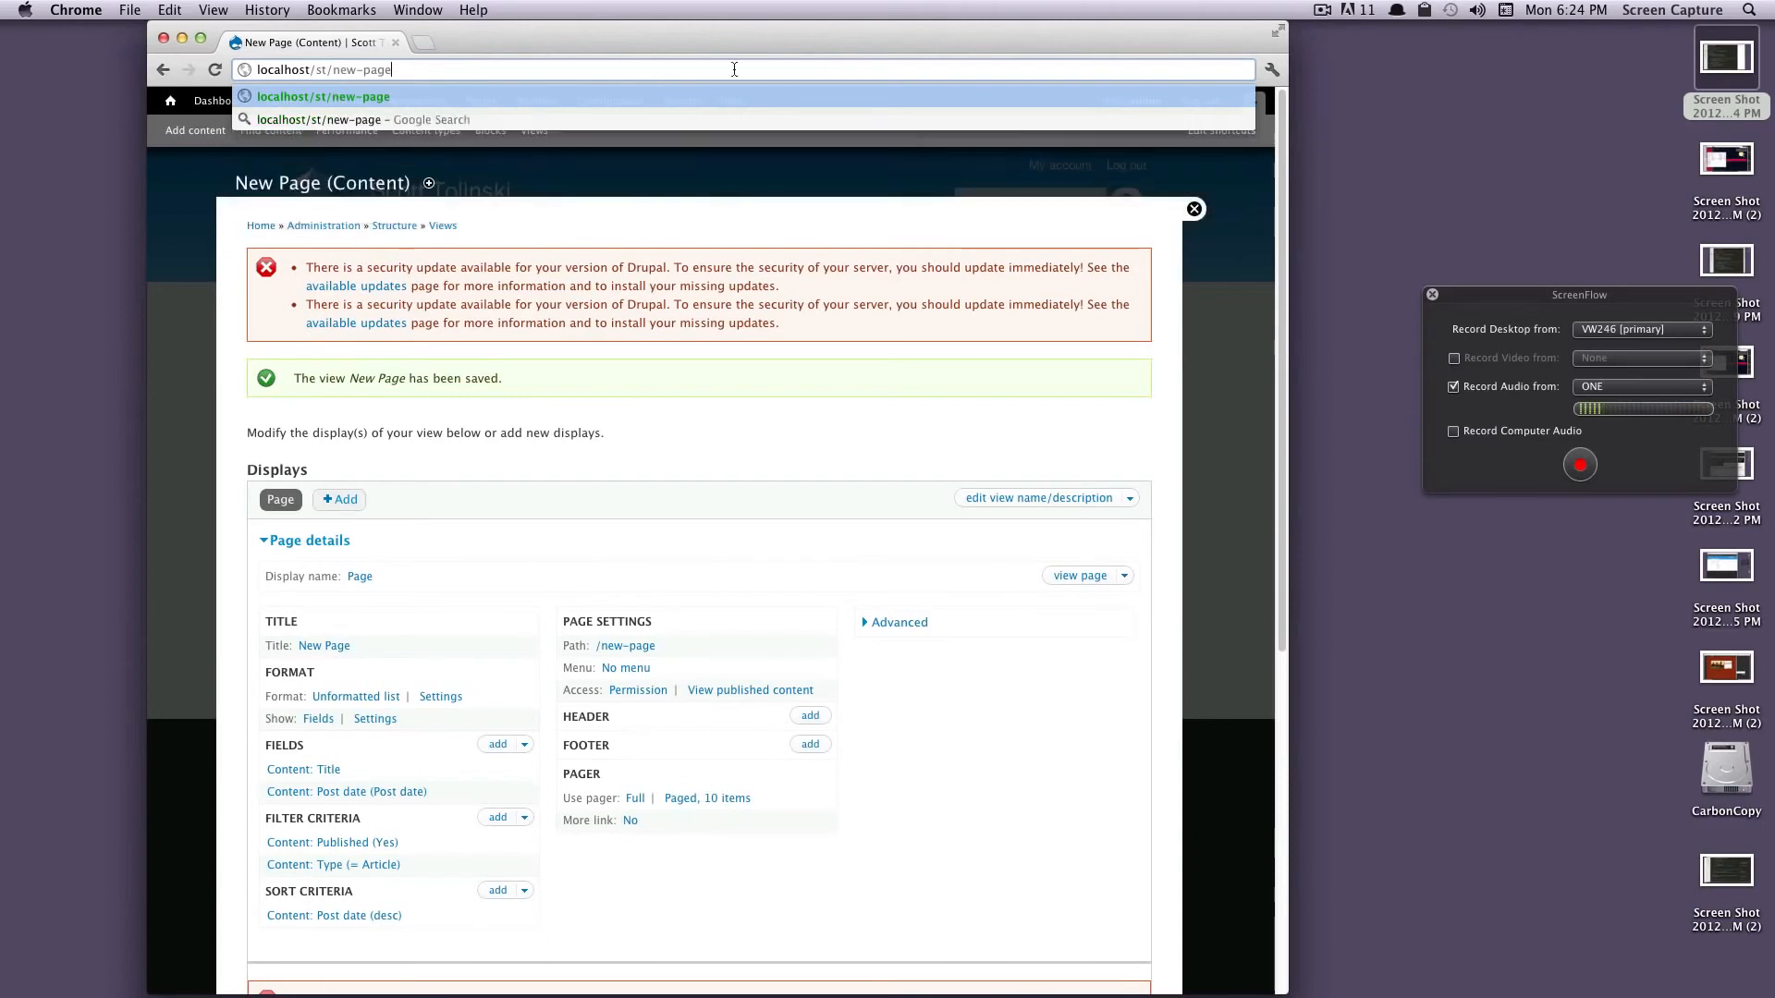
{"action": "key", "text": "Return"}
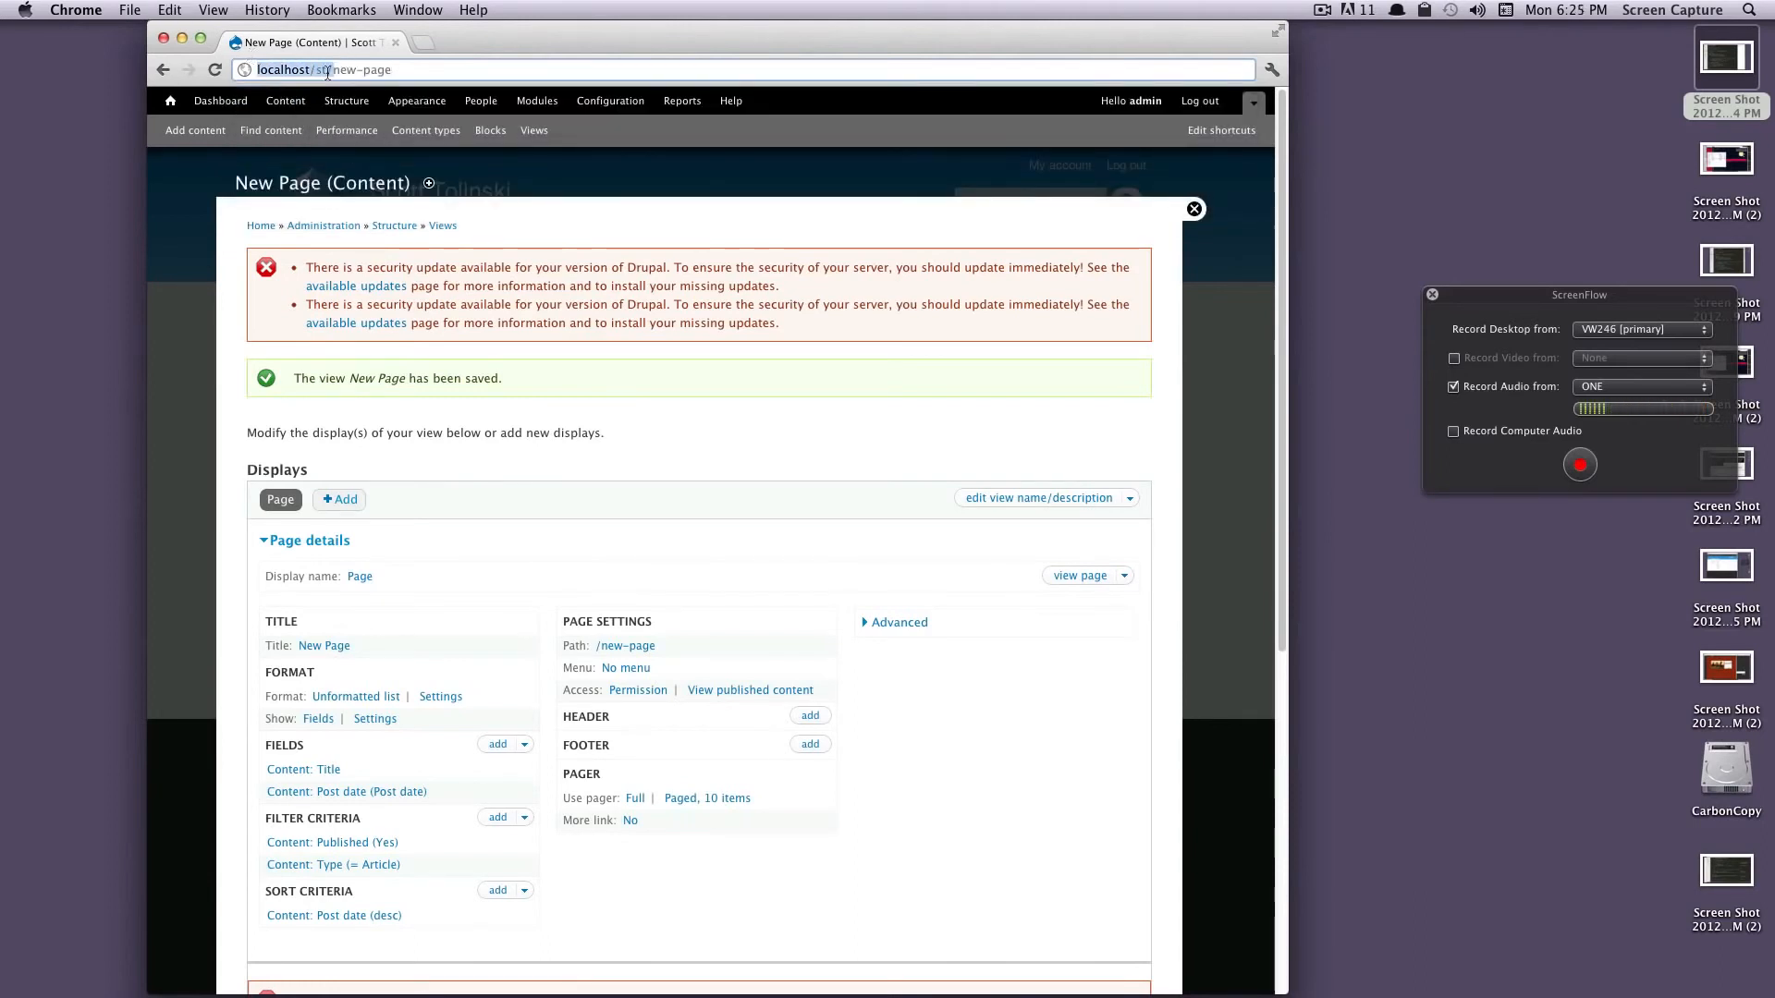
{"action": "left_click_drag", "start_coordinate": [332, 70], "coordinate": [456, 72]}
{"action": "left_click", "coordinate": [484, 72]}
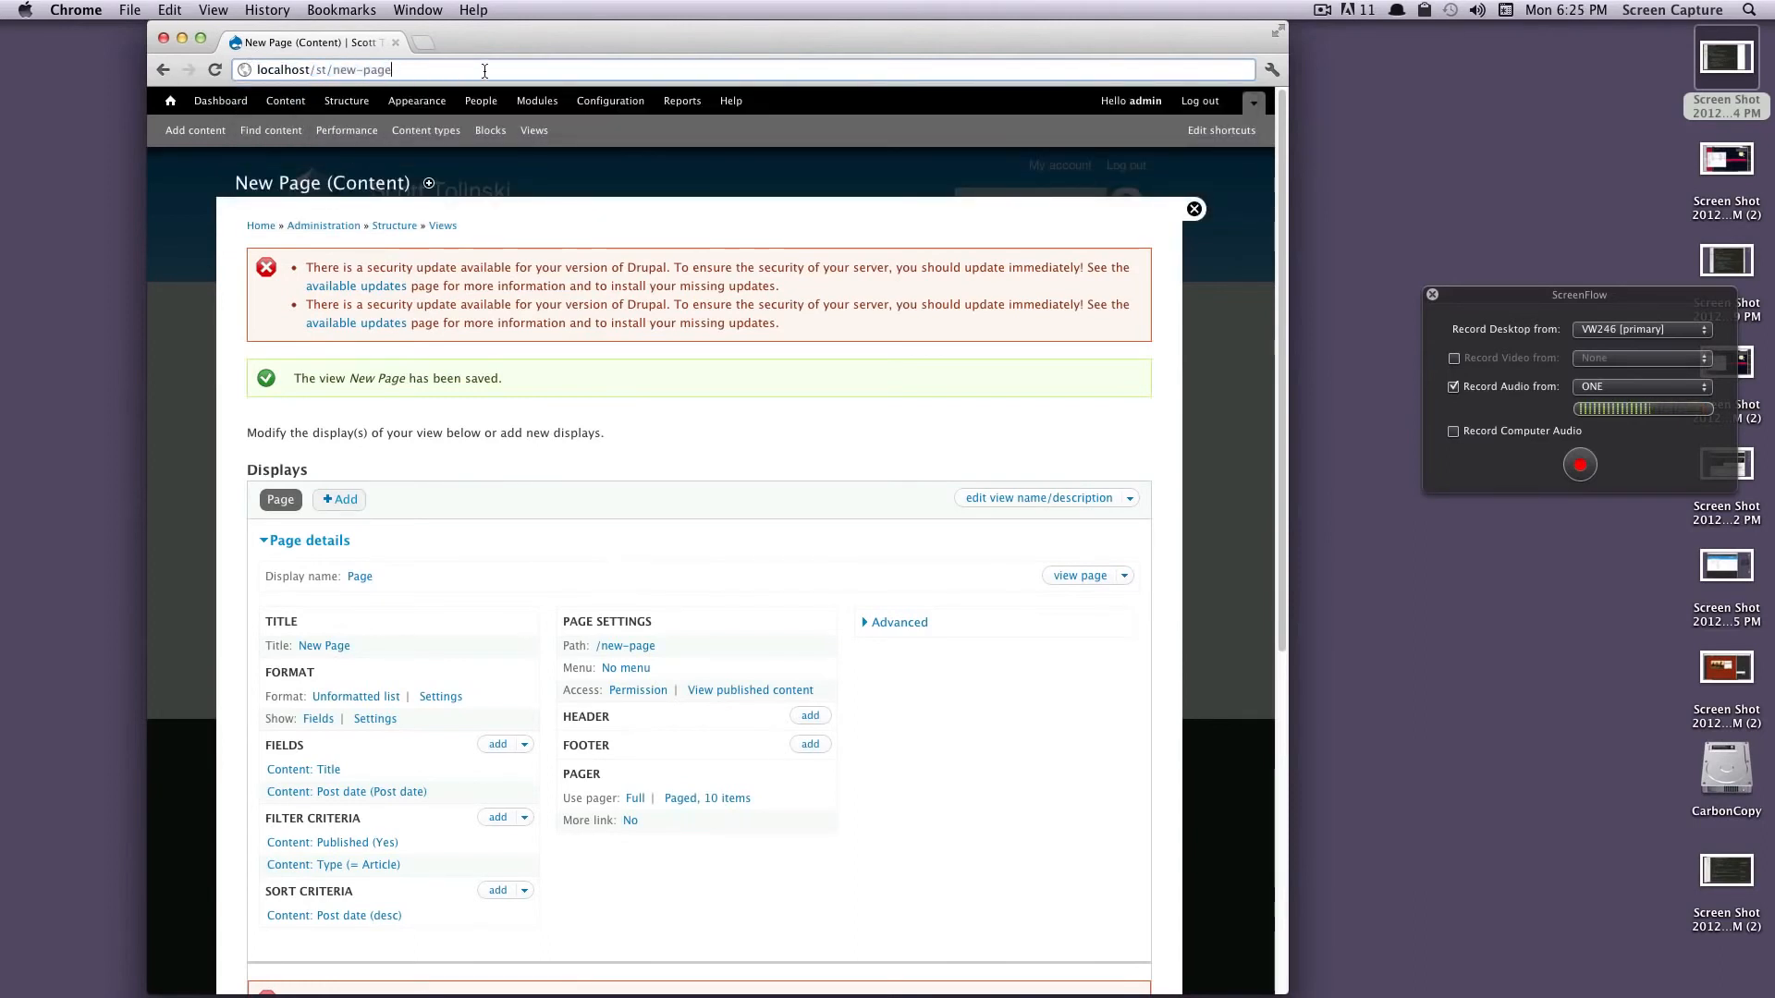
{"action": "key", "text": "Return"}
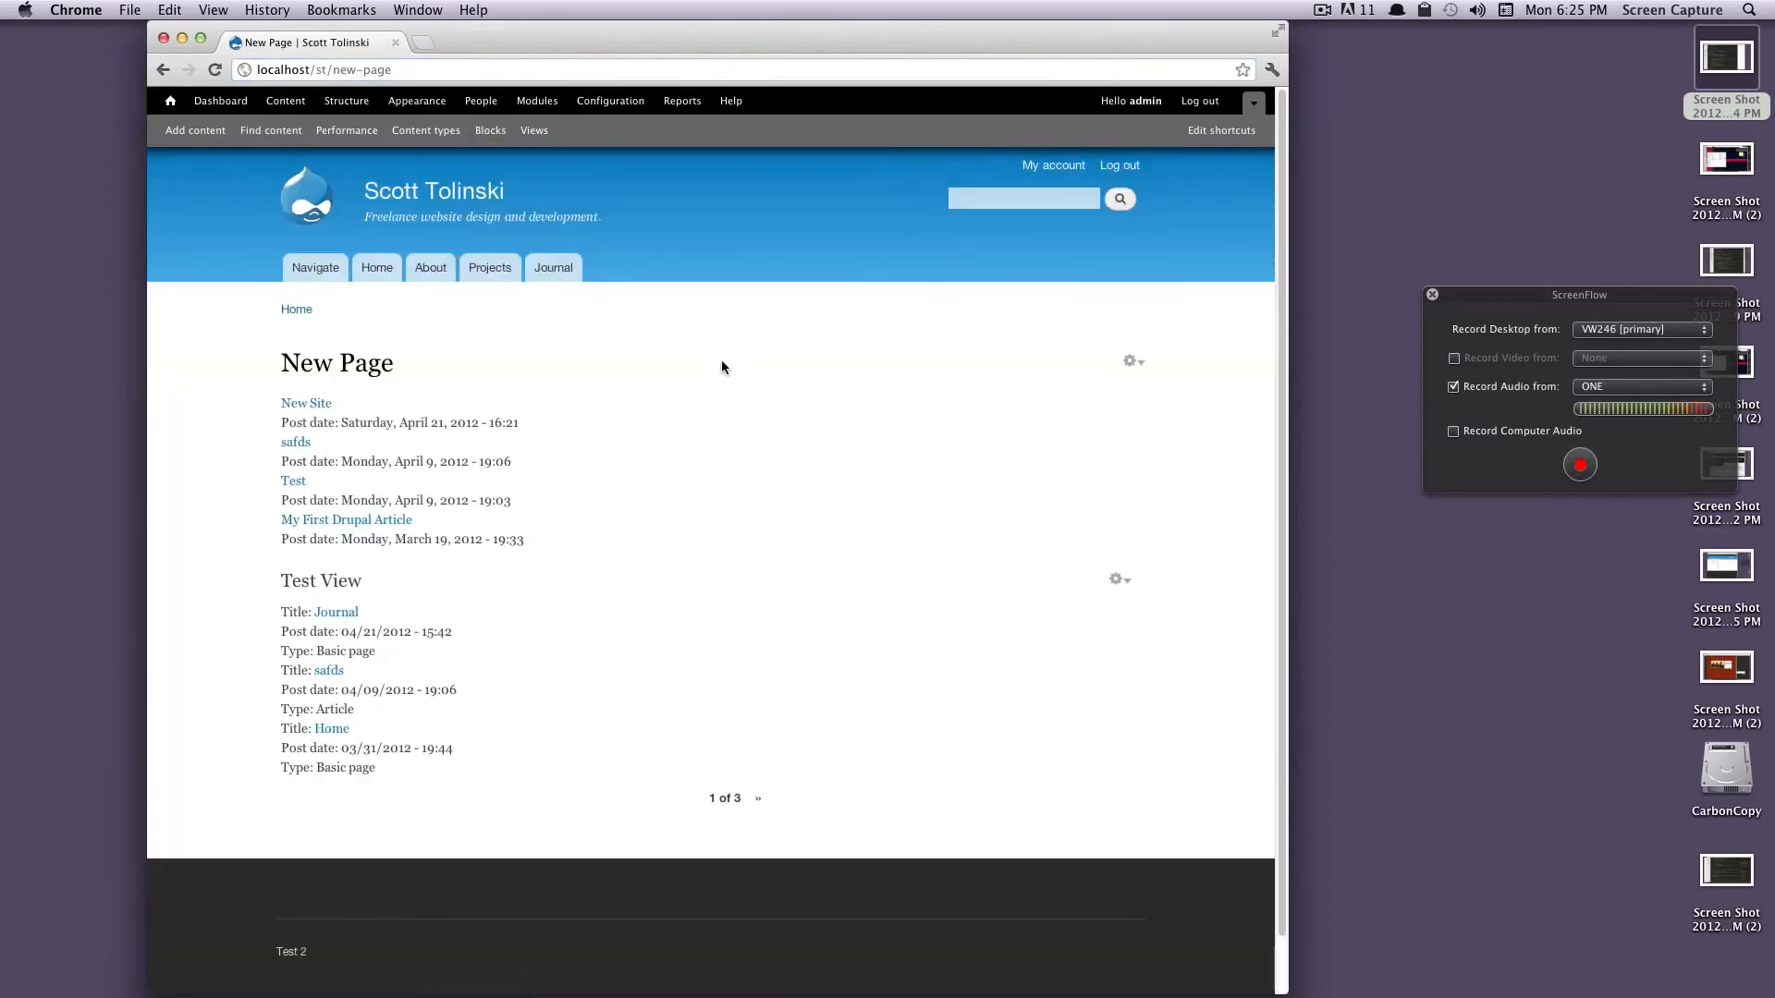
Step: Compare the page's article listing with the site's full content list, and return to the page
{"action": "left_click_drag", "start_coordinate": [274, 364], "coordinate": [420, 366]}
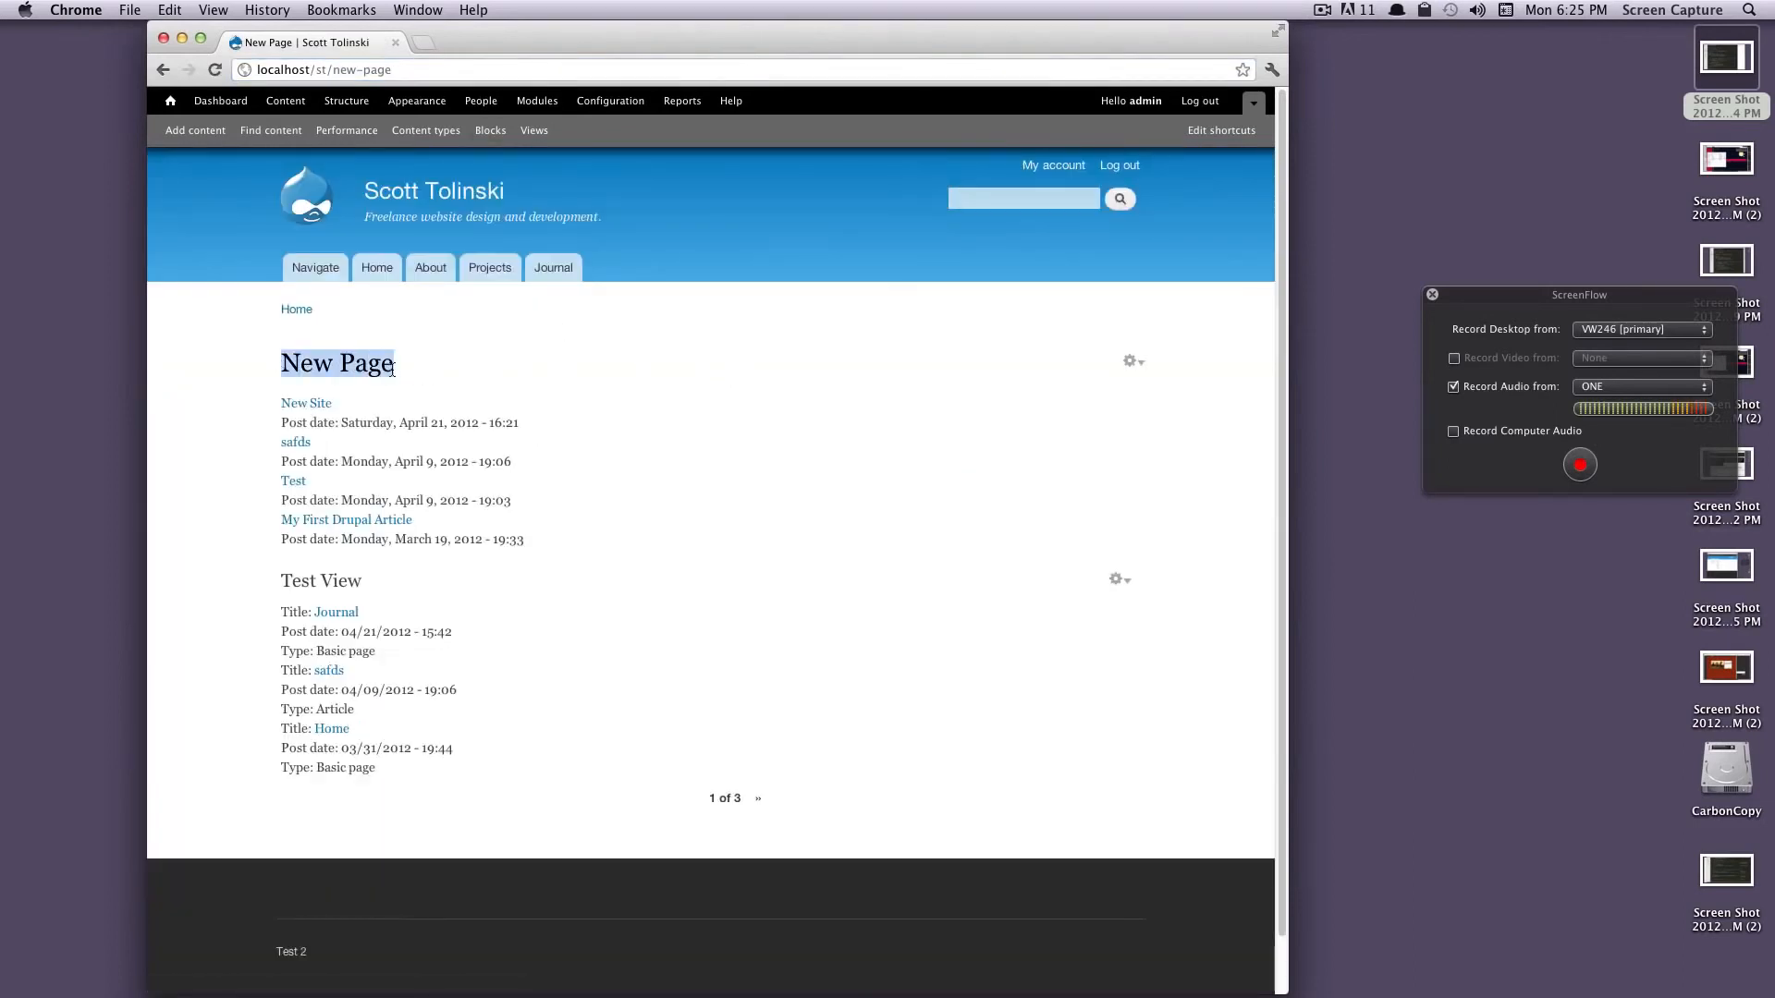
{"action": "left_click", "coordinate": [360, 396]}
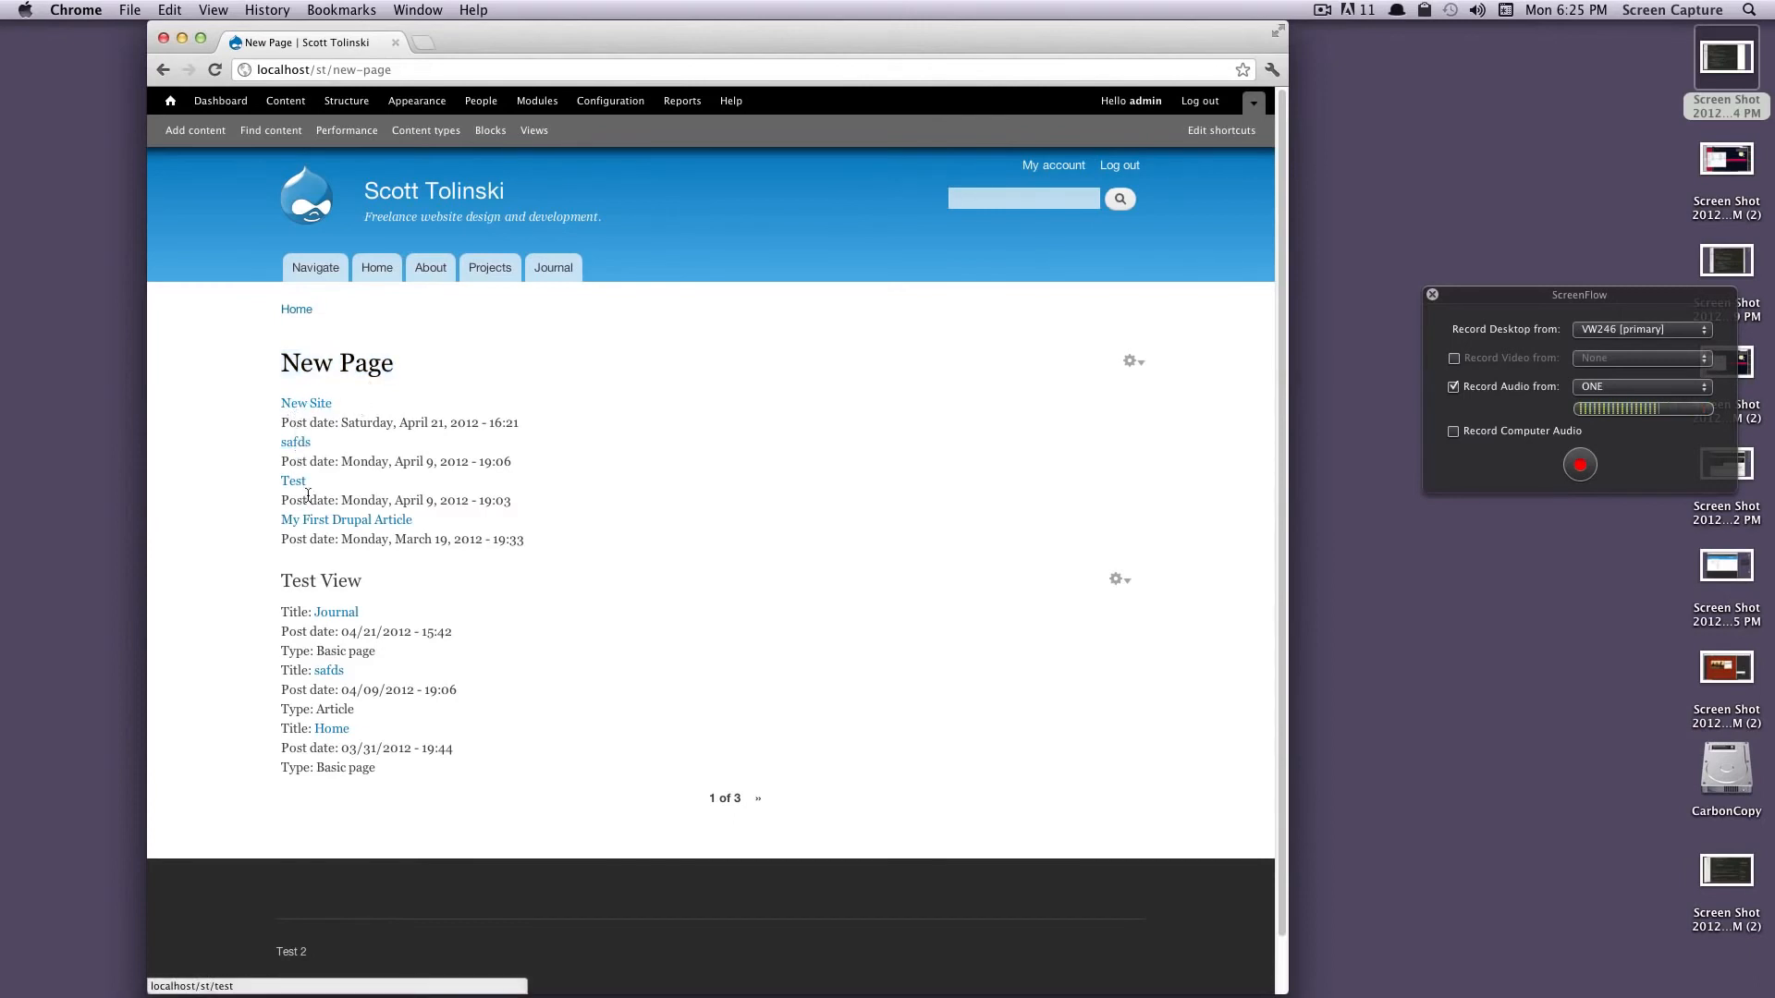
{"action": "left_click_drag", "start_coordinate": [555, 544], "coordinate": [293, 410]}
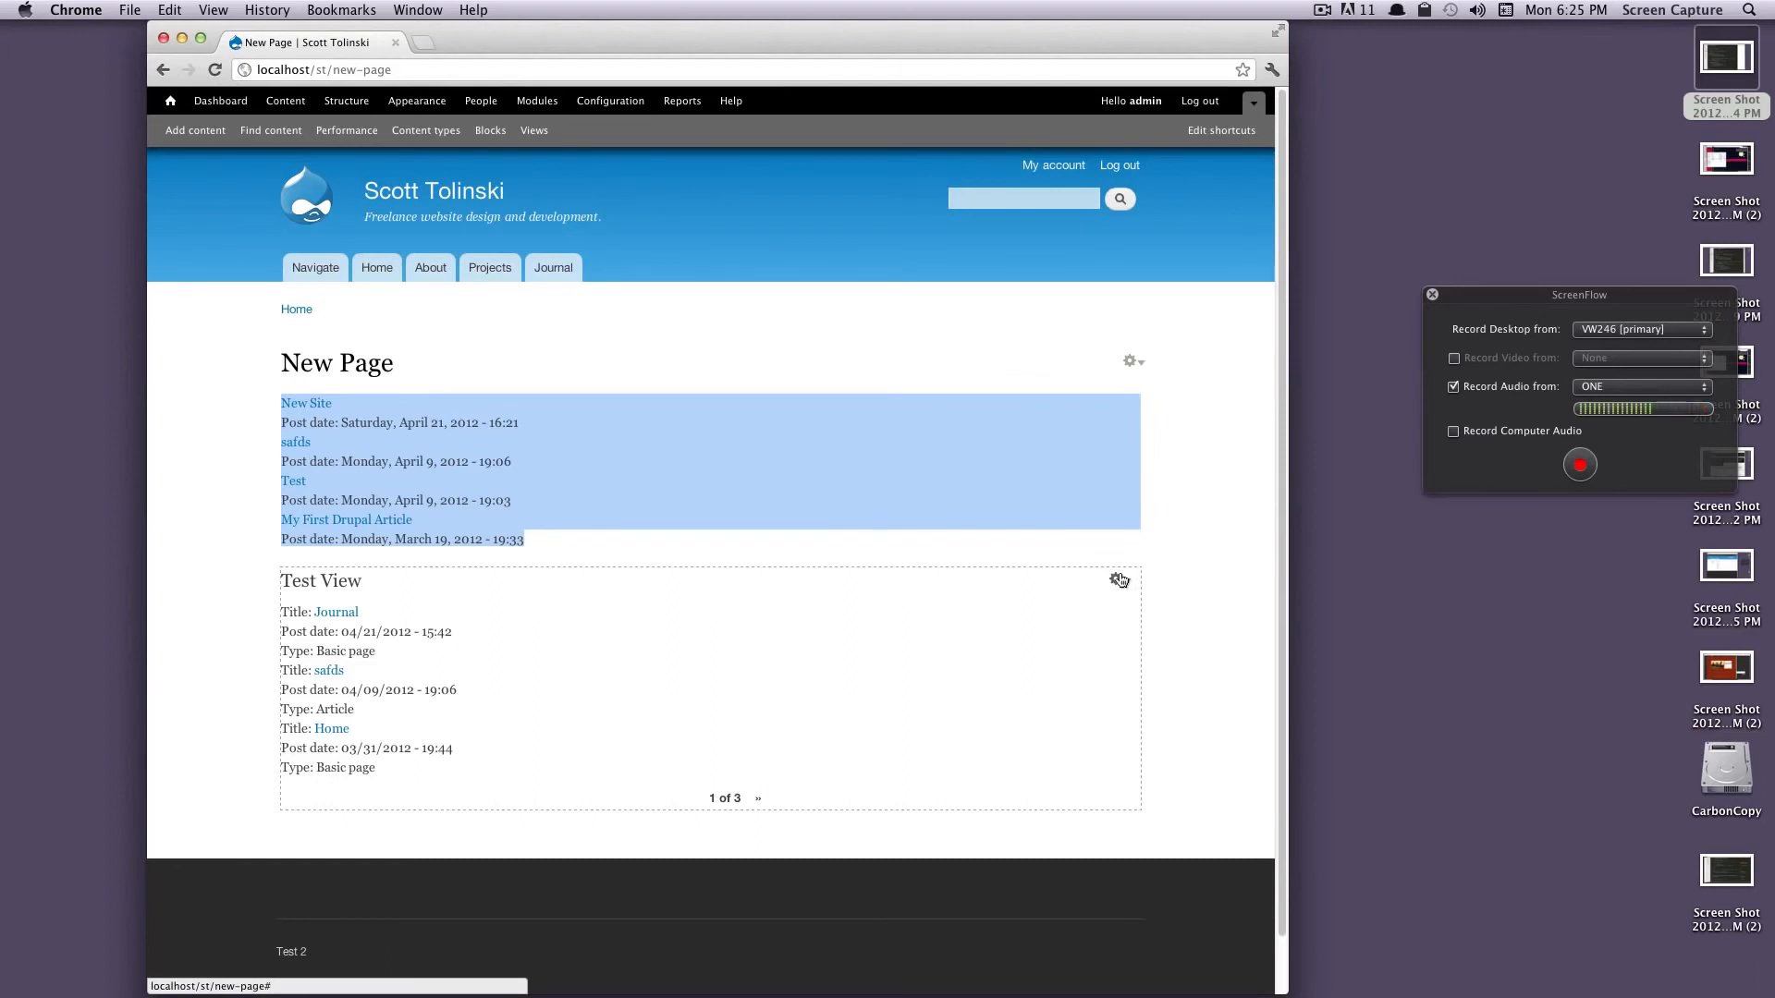
{"action": "left_click", "coordinate": [1176, 524]}
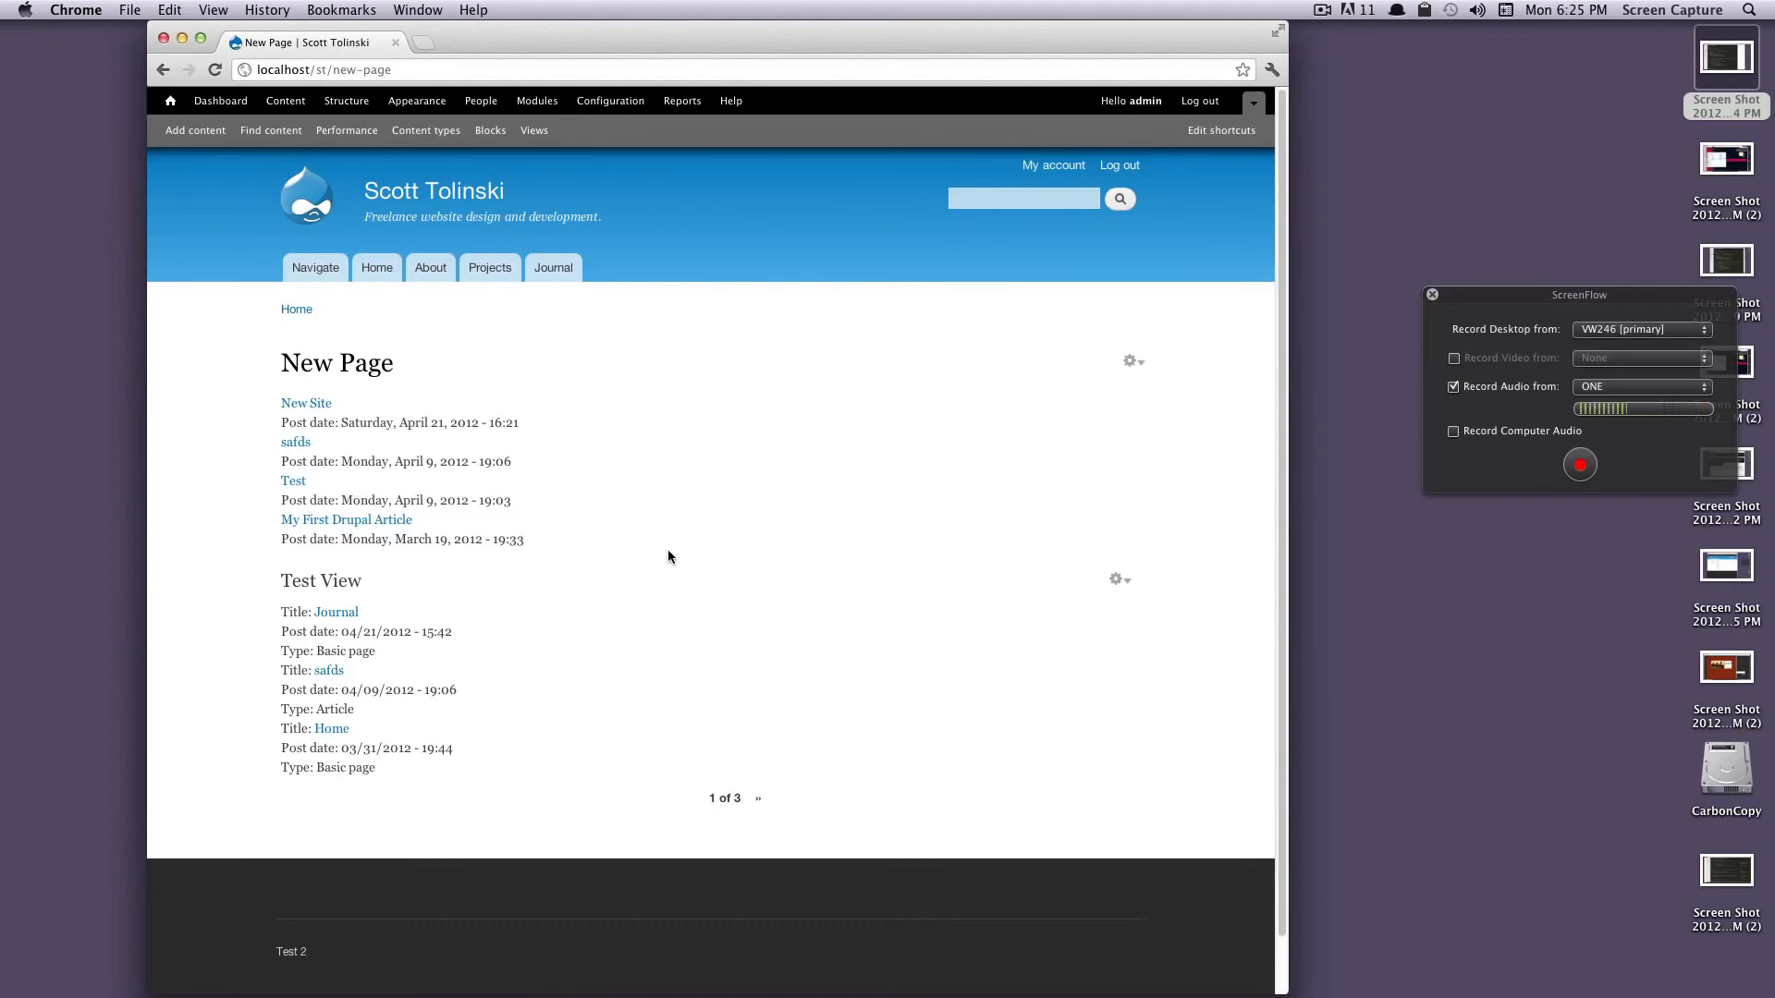
{"action": "left_click_drag", "start_coordinate": [668, 553], "coordinate": [288, 355]}
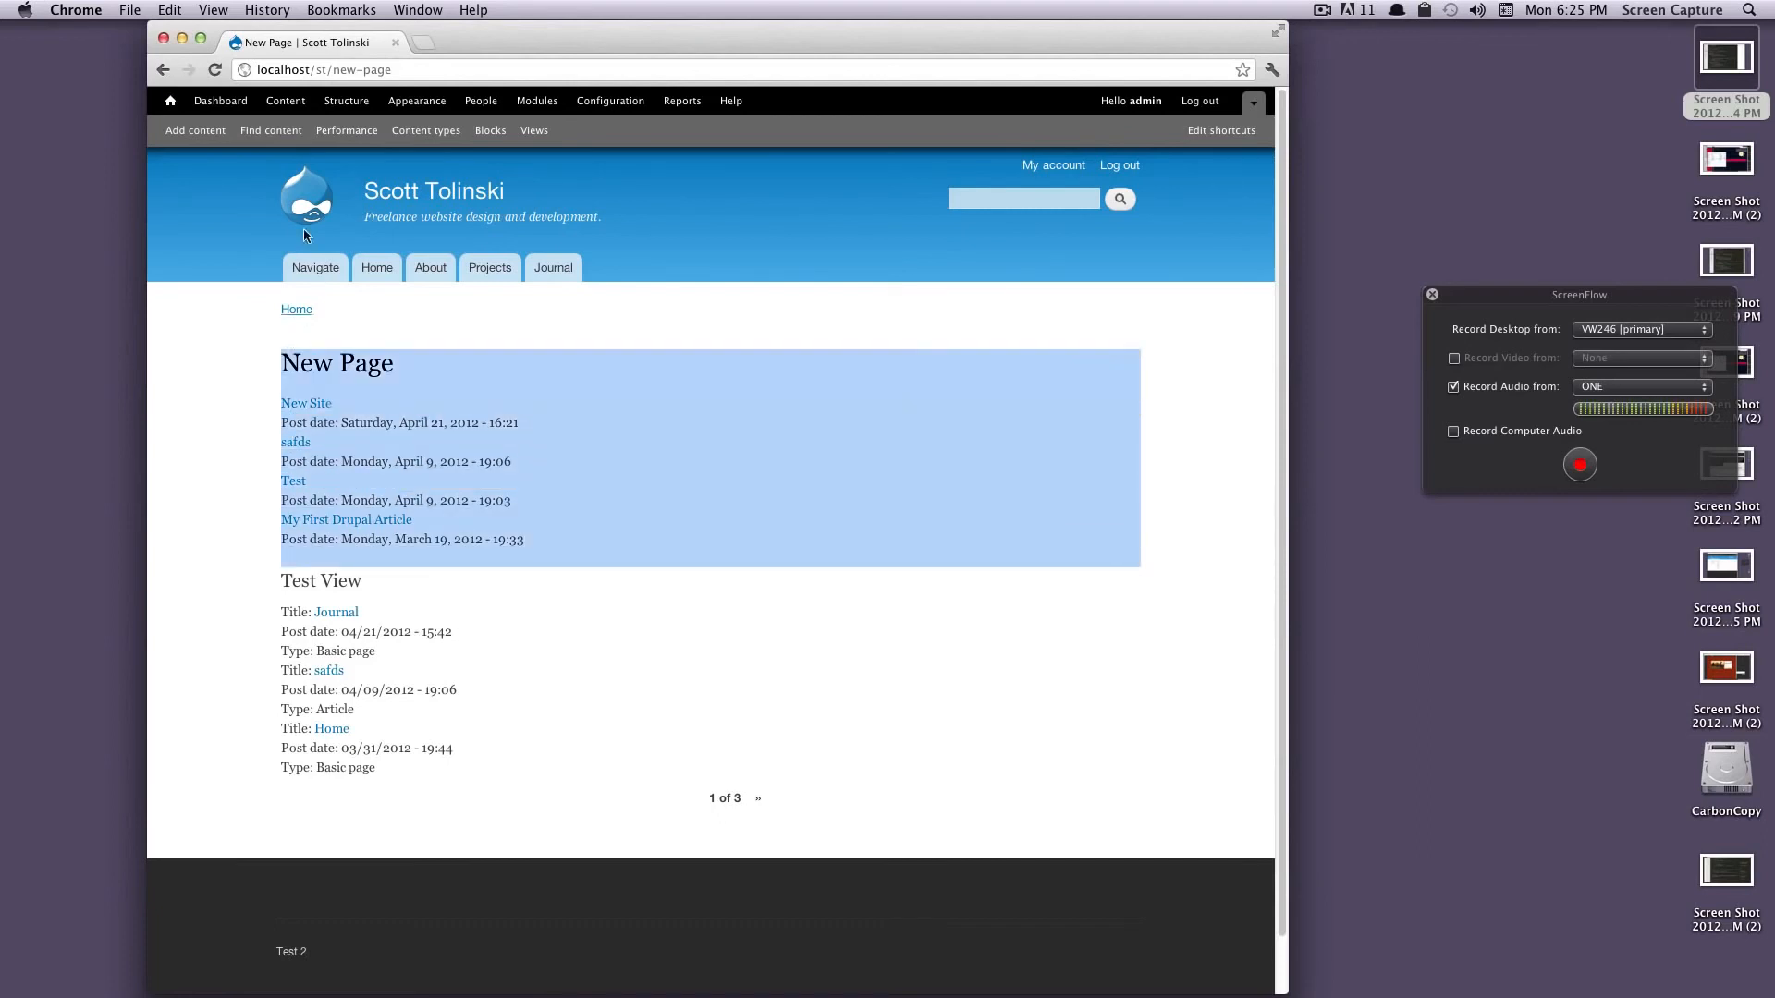
{"action": "left_click", "coordinate": [258, 130]}
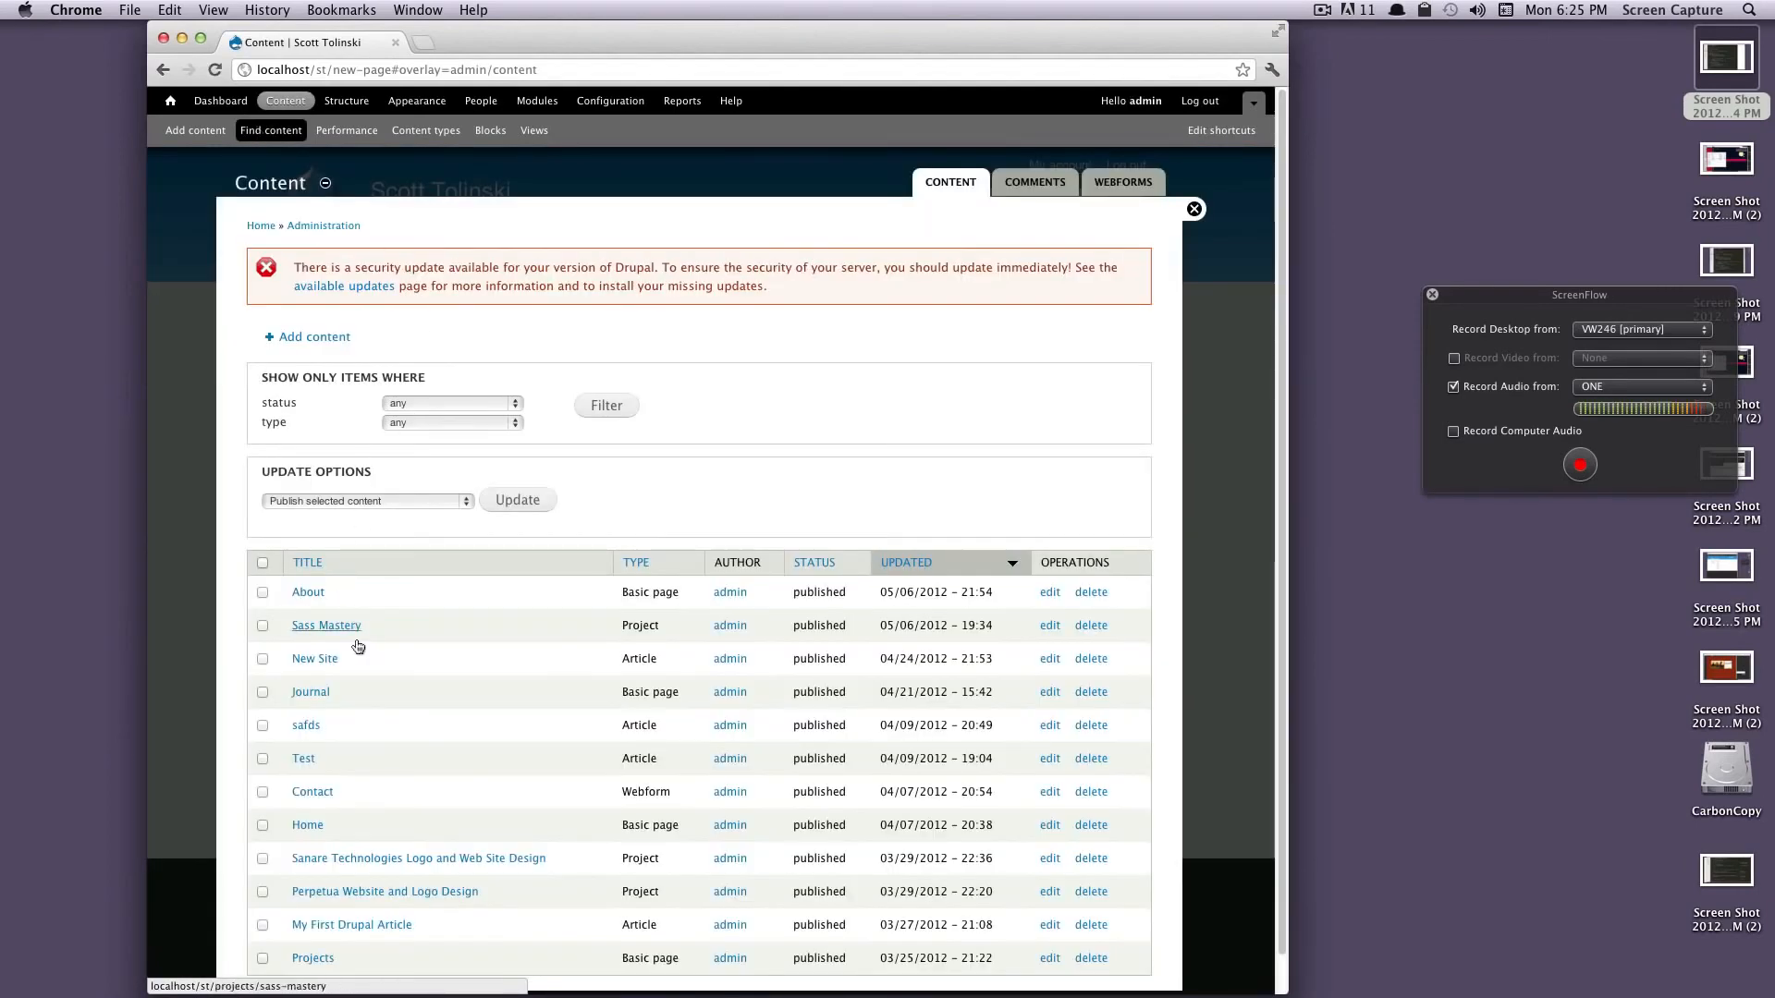
{"action": "left_click", "coordinate": [1194, 209]}
{"action": "left_click", "coordinate": [1246, 416]}
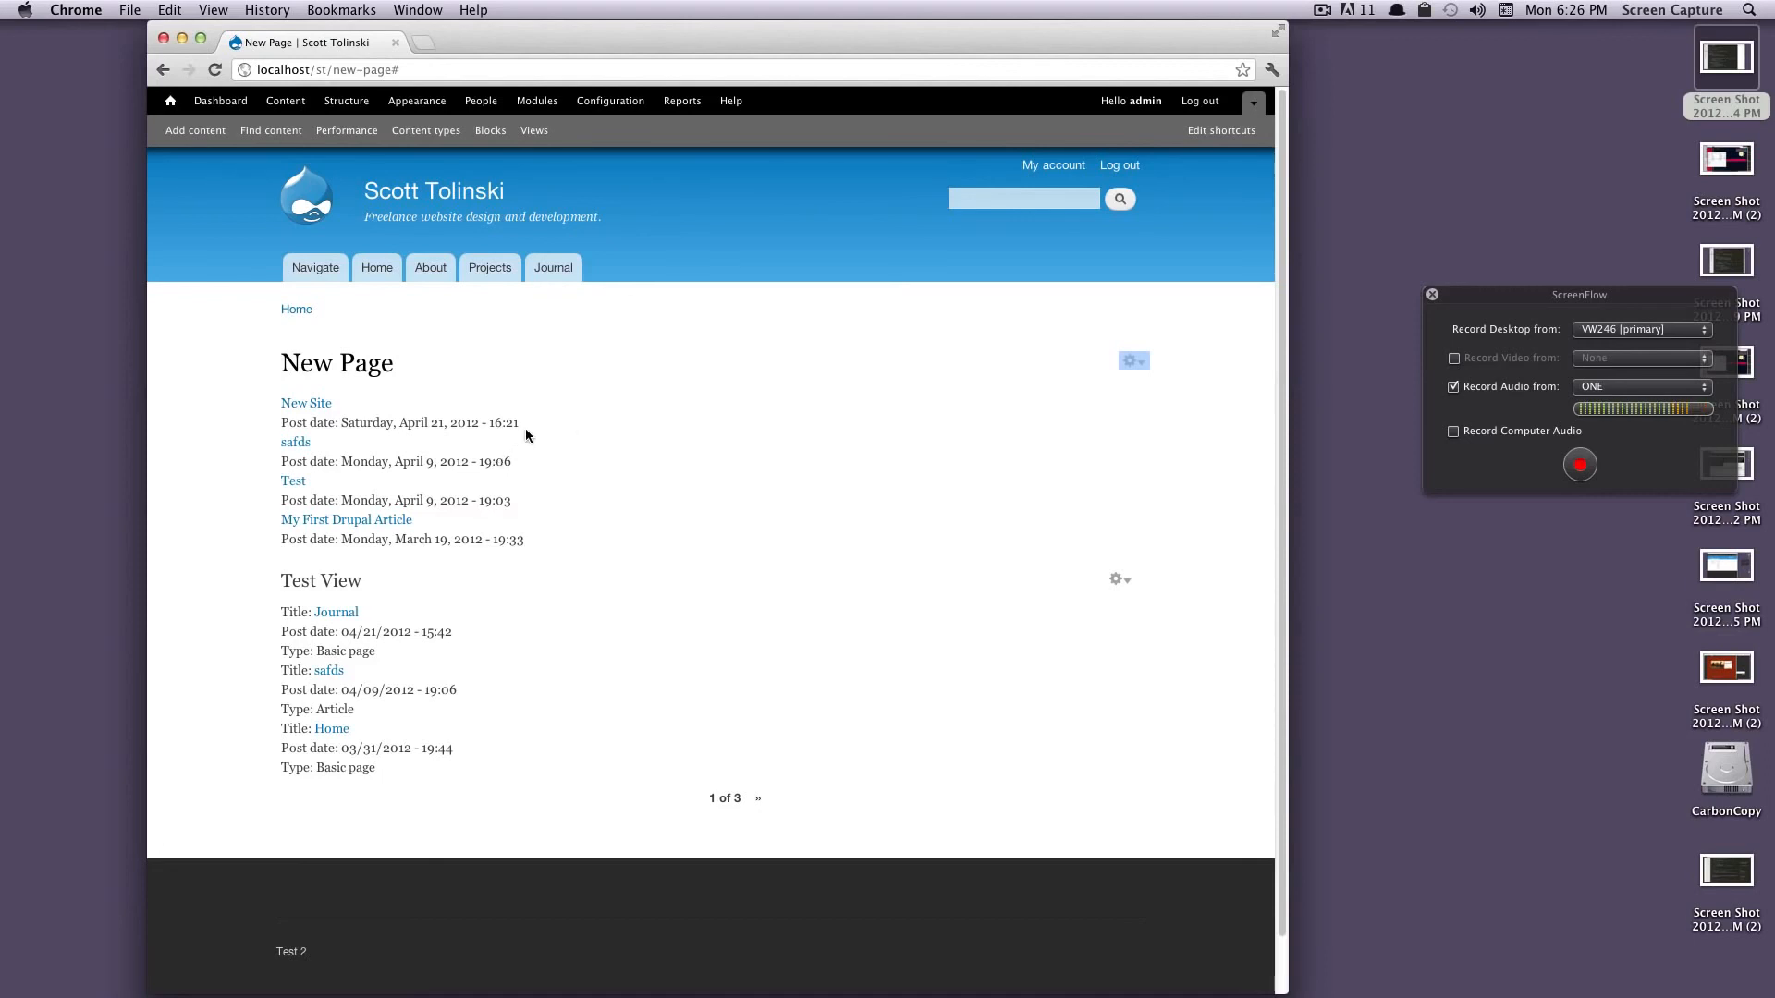
Step: Examine how the post date of the New Site article is formatted on the page
{"action": "left_click_drag", "start_coordinate": [523, 426], "coordinate": [422, 425]}
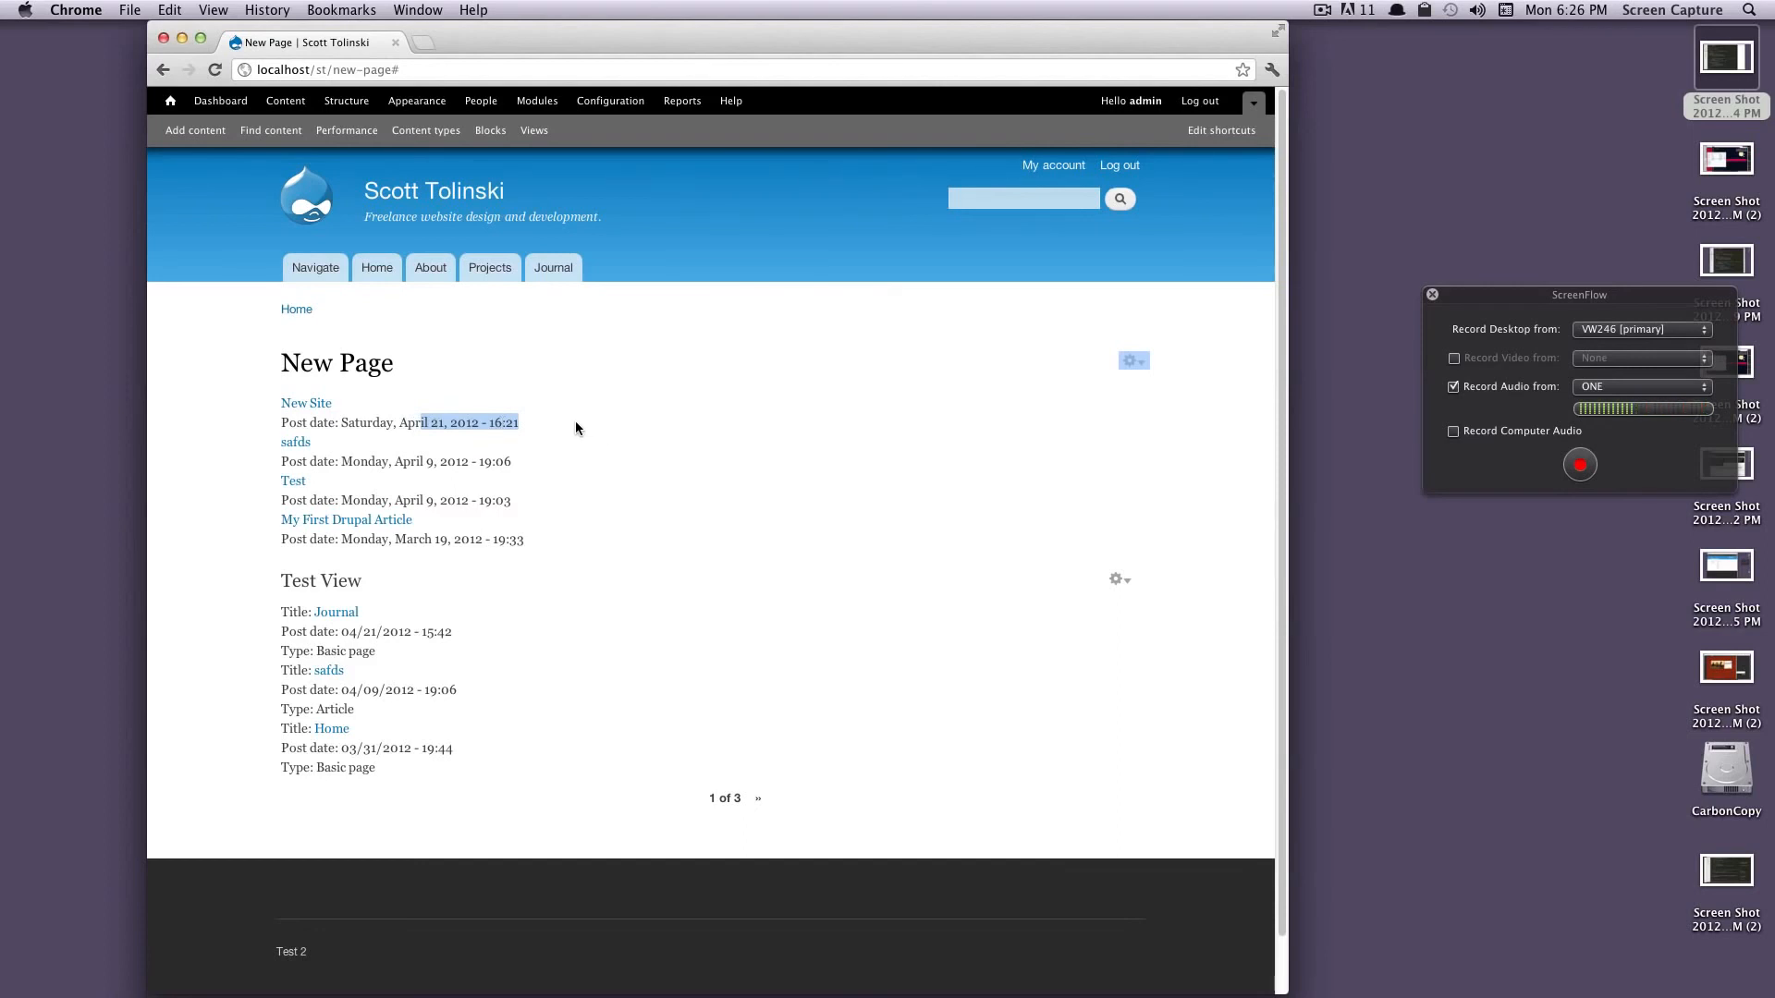
{"action": "left_click", "coordinate": [529, 424]}
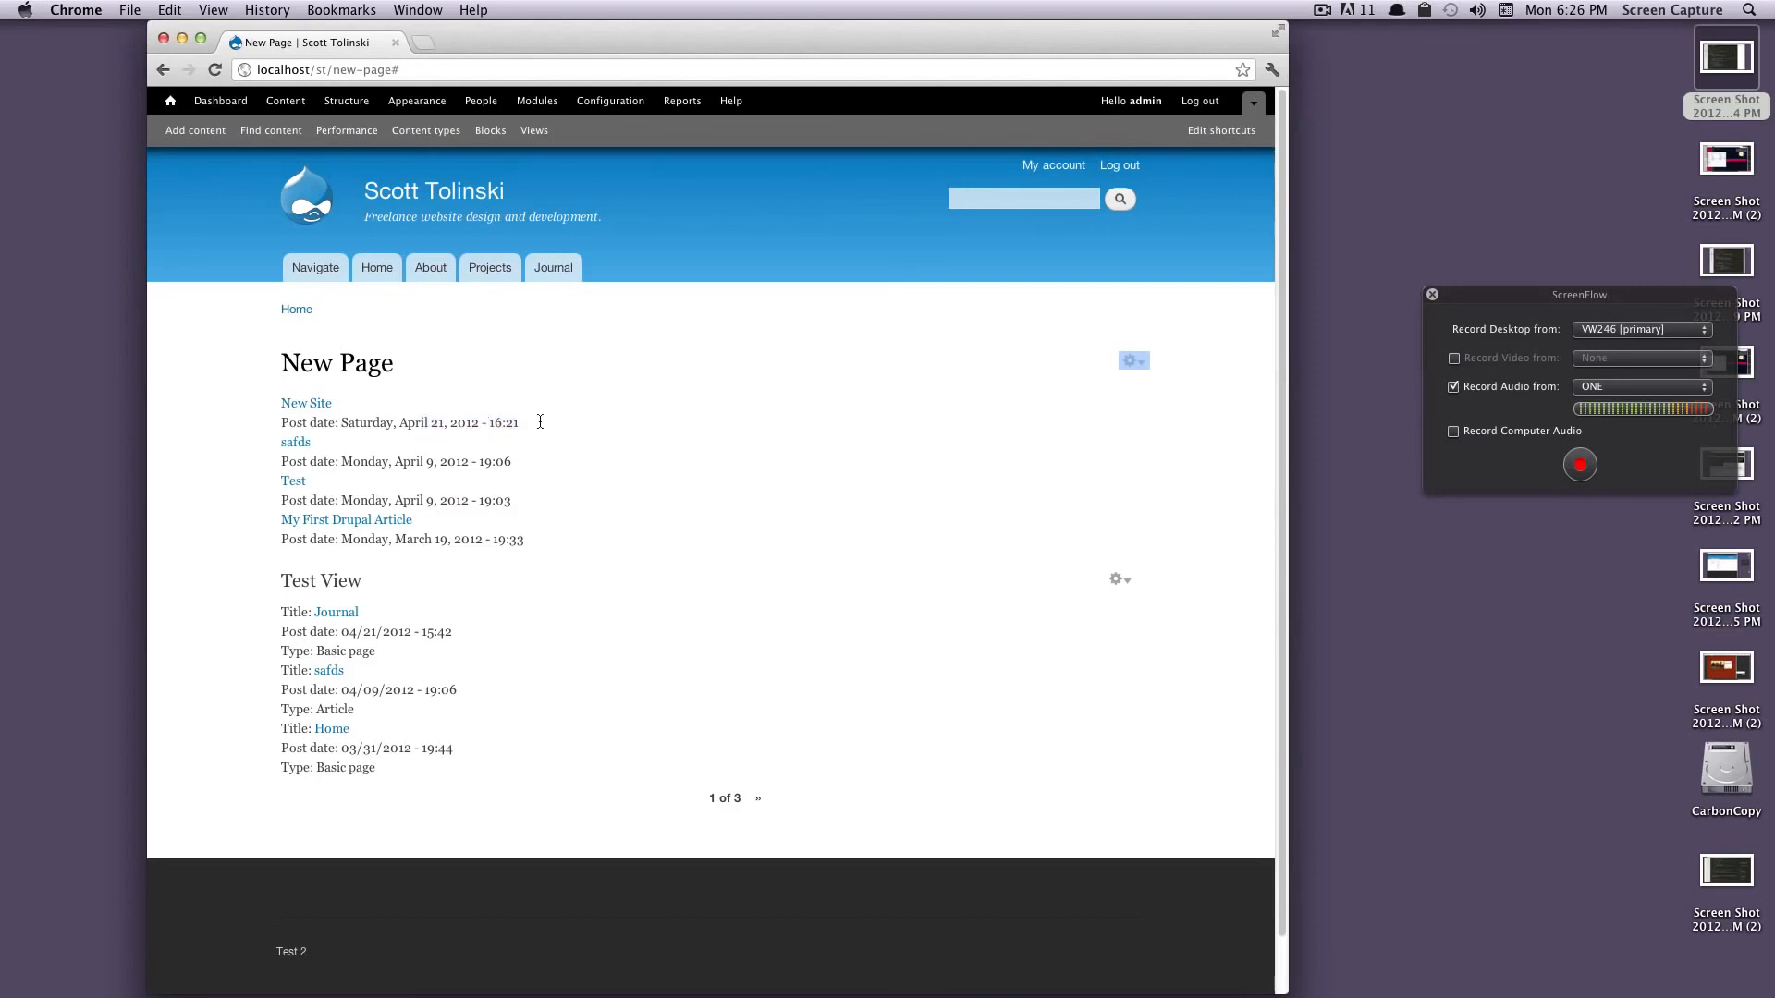
{"action": "left_click_drag", "start_coordinate": [573, 425], "coordinate": [263, 422]}
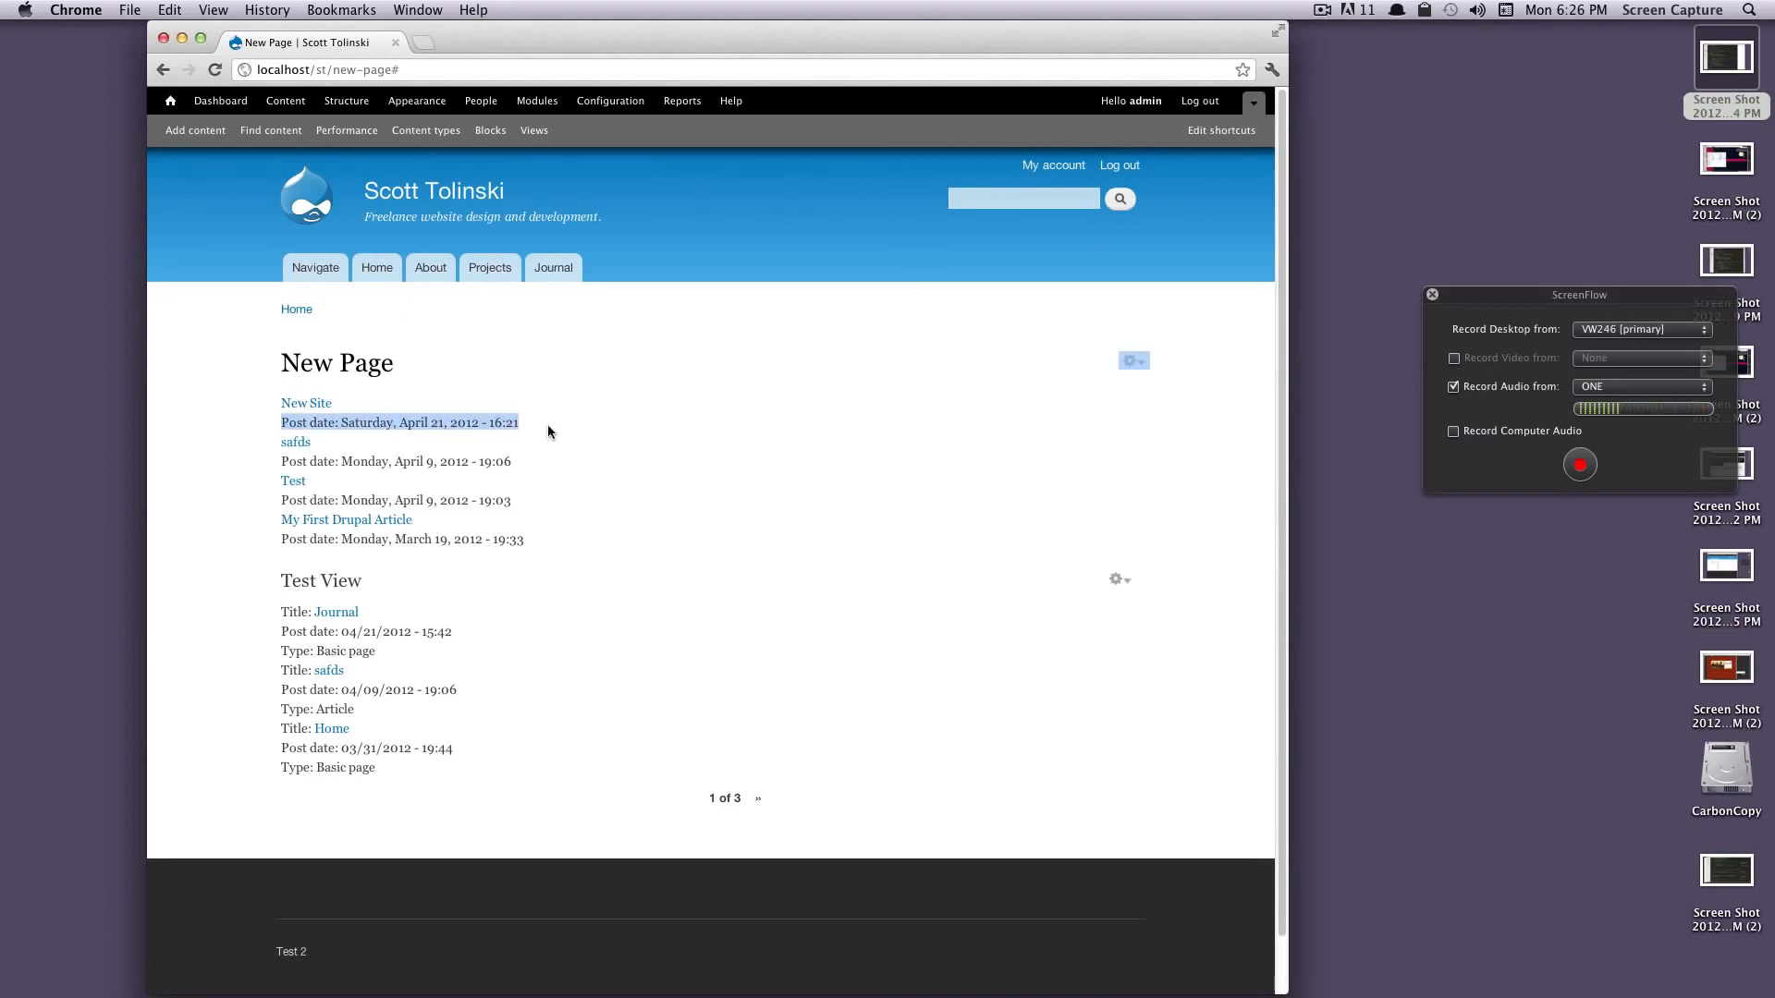
{"action": "left_click_drag", "start_coordinate": [579, 425], "coordinate": [395, 425]}
{"action": "left_click", "coordinate": [352, 423]}
{"action": "left_click_drag", "start_coordinate": [419, 423], "coordinate": [352, 422]}
{"action": "left_click", "coordinate": [477, 424]}
{"action": "left_click", "coordinate": [494, 419]}
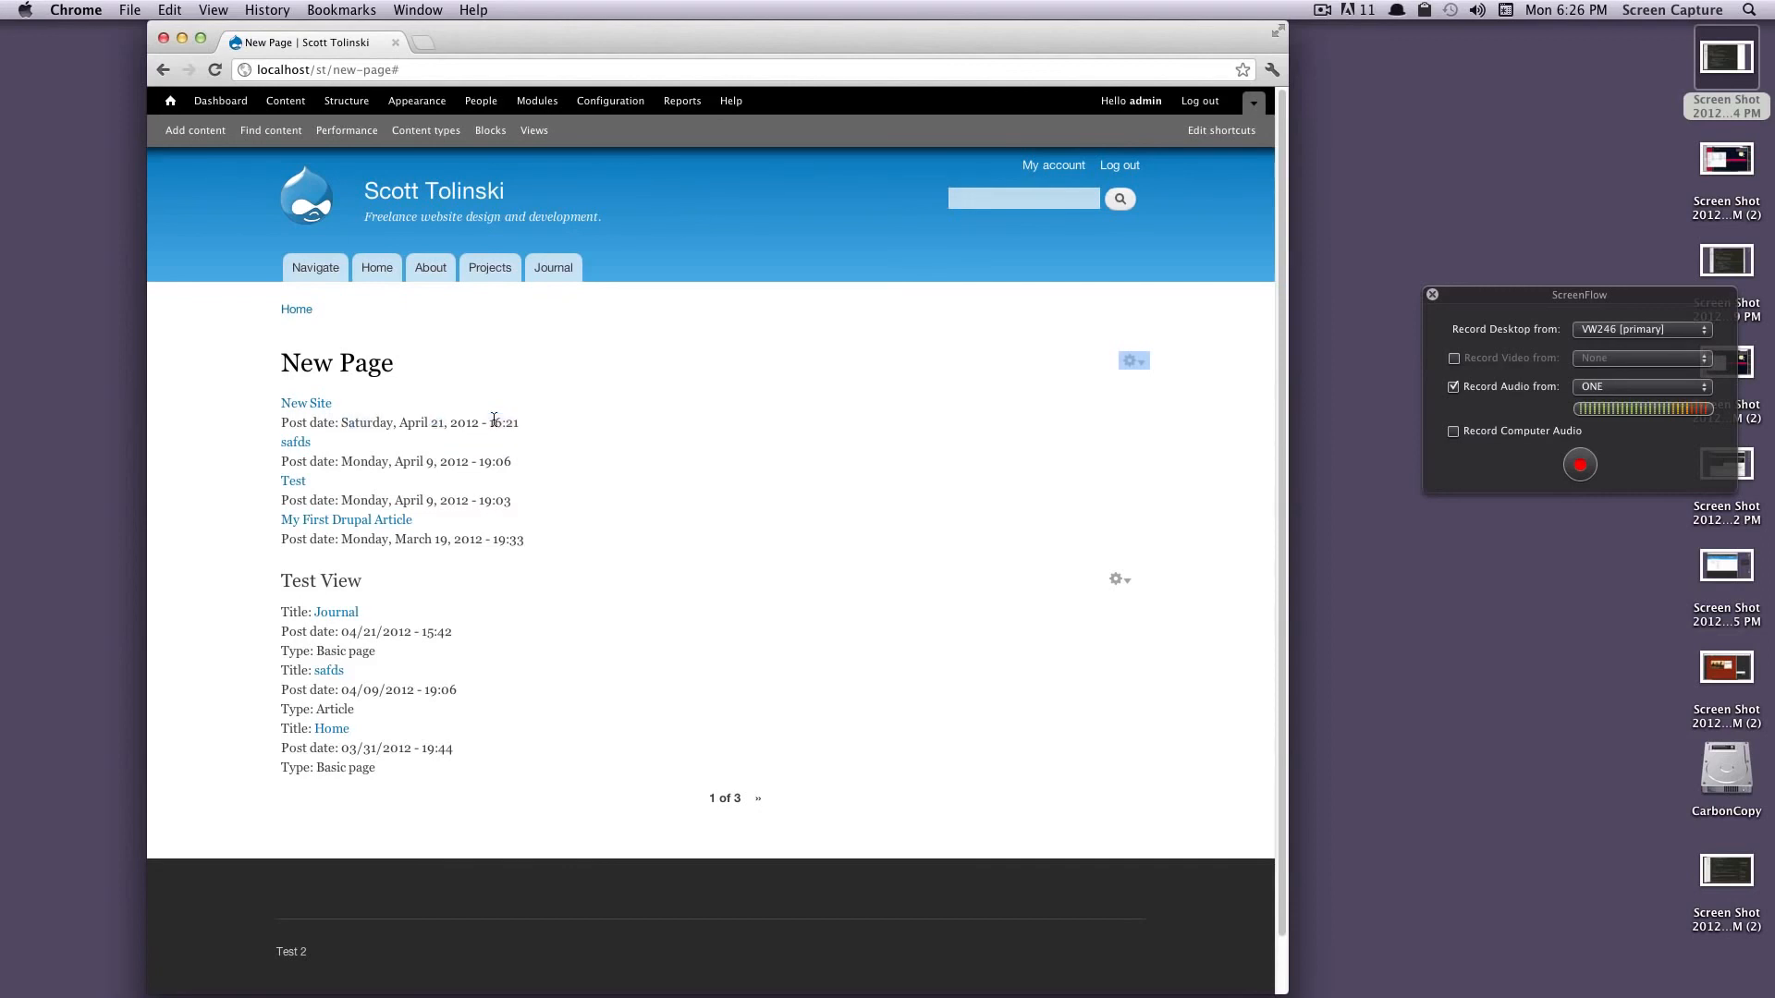